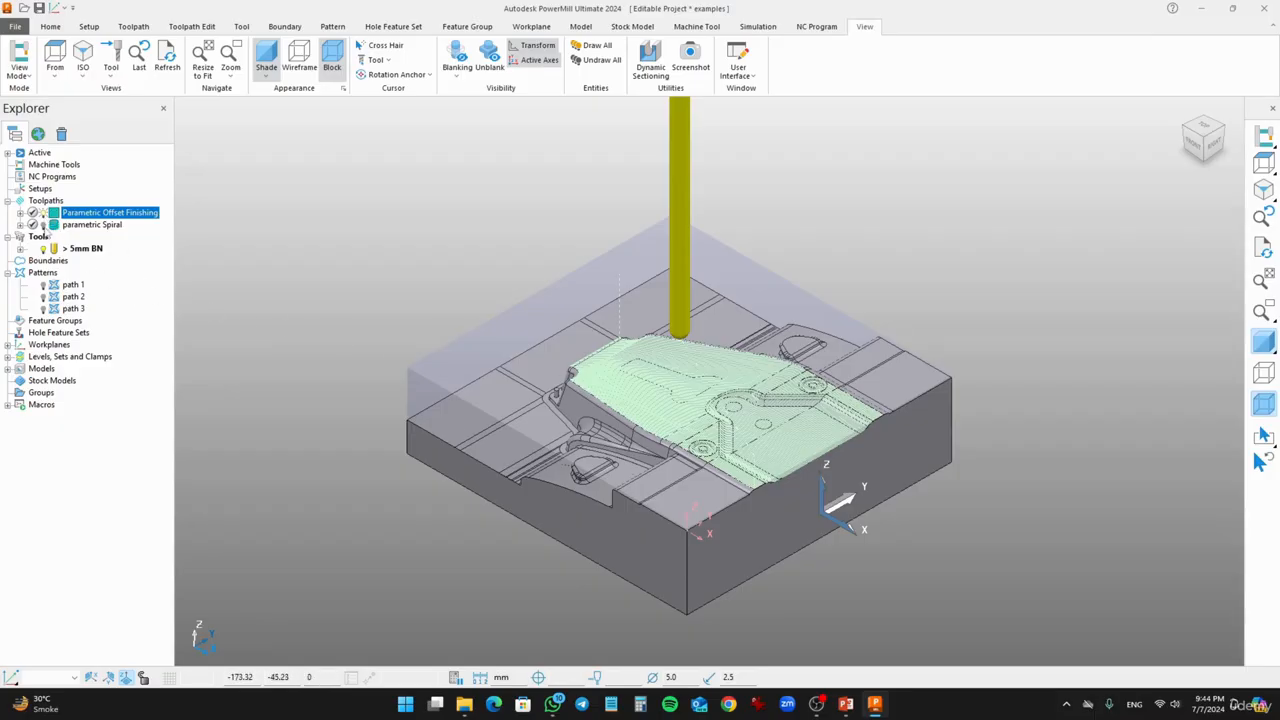
Display the parametric Spiral toolpath together with the path 1 and path 2 patterns
left_click(43, 226)
mouse_move(608, 541)
middle_mouse_down()
mouse_move(601, 486)
mouse_move(549, 435)
mouse_move(856, 510)
mouse_move(708, 522)
mouse_move(836, 542)
middle_mouse_up()
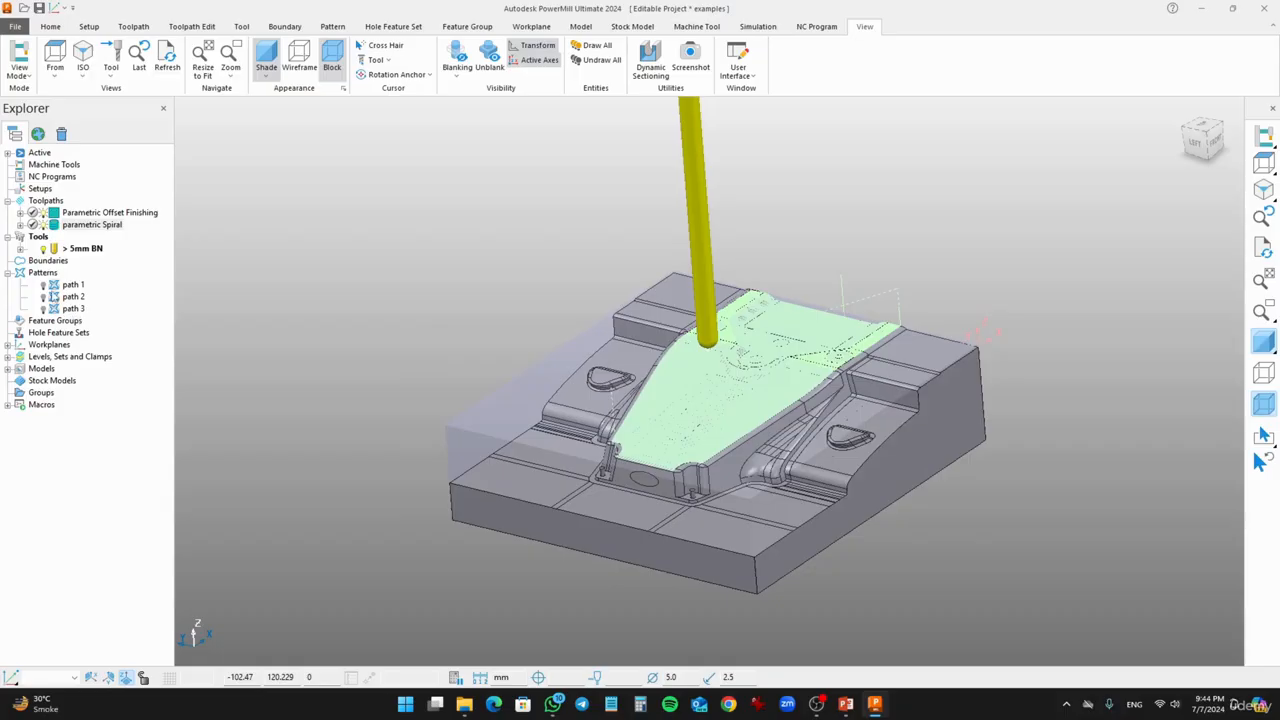
left_click(45, 286)
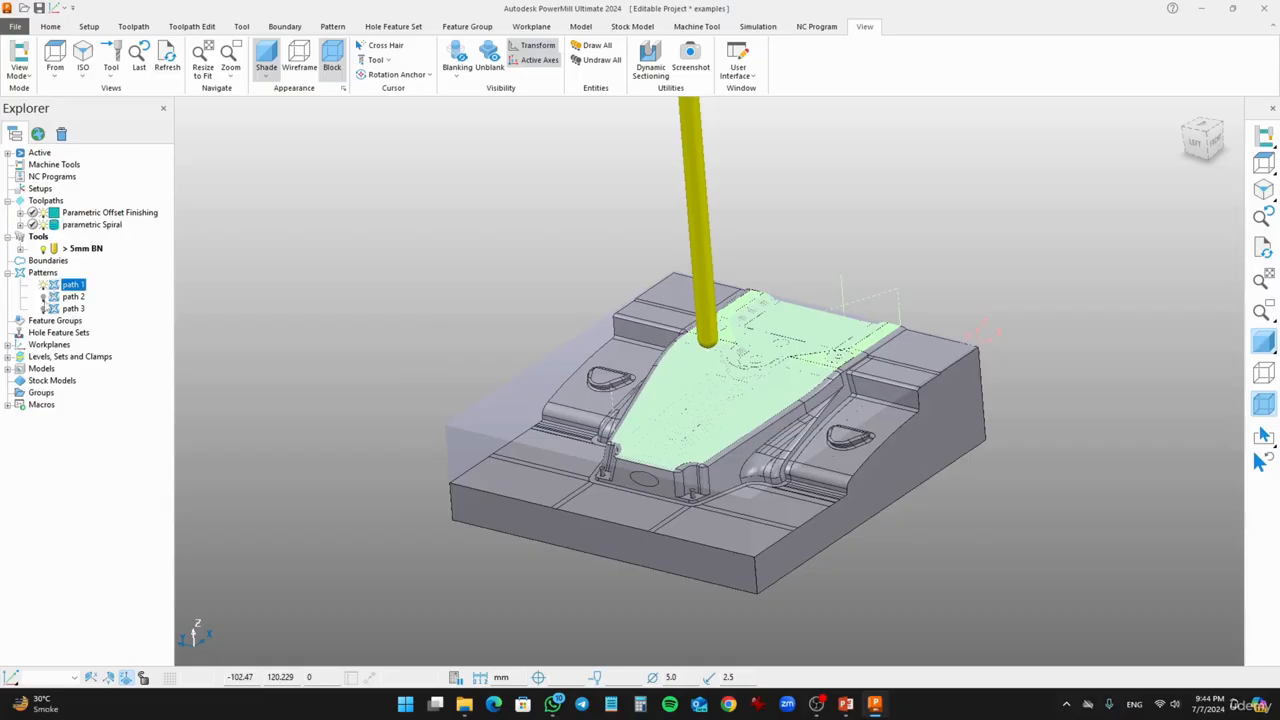
left_click(43, 297)
mouse_move(578, 551)
middle_mouse_down()
mouse_move(787, 575)
mouse_move(766, 540)
middle_mouse_up()
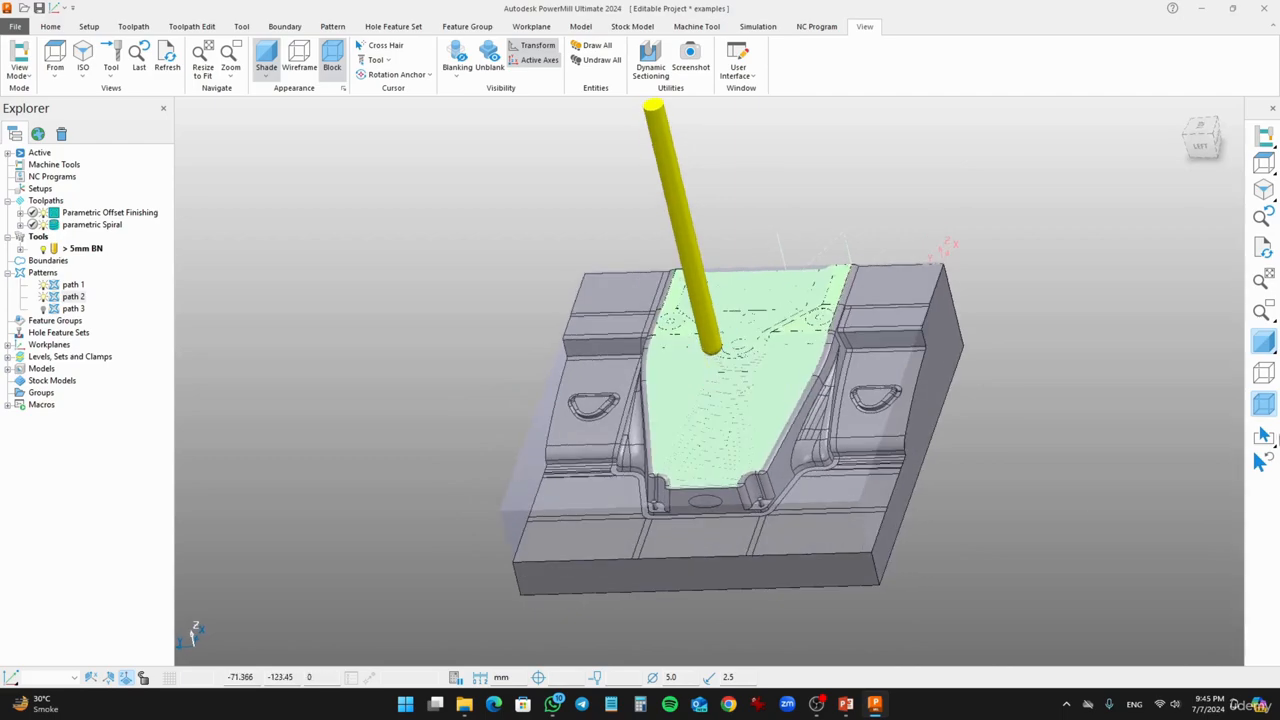
Hide the shaded model and both toolpaths to inspect the path 1 and path 2 curves on their own
left_click(1265, 342)
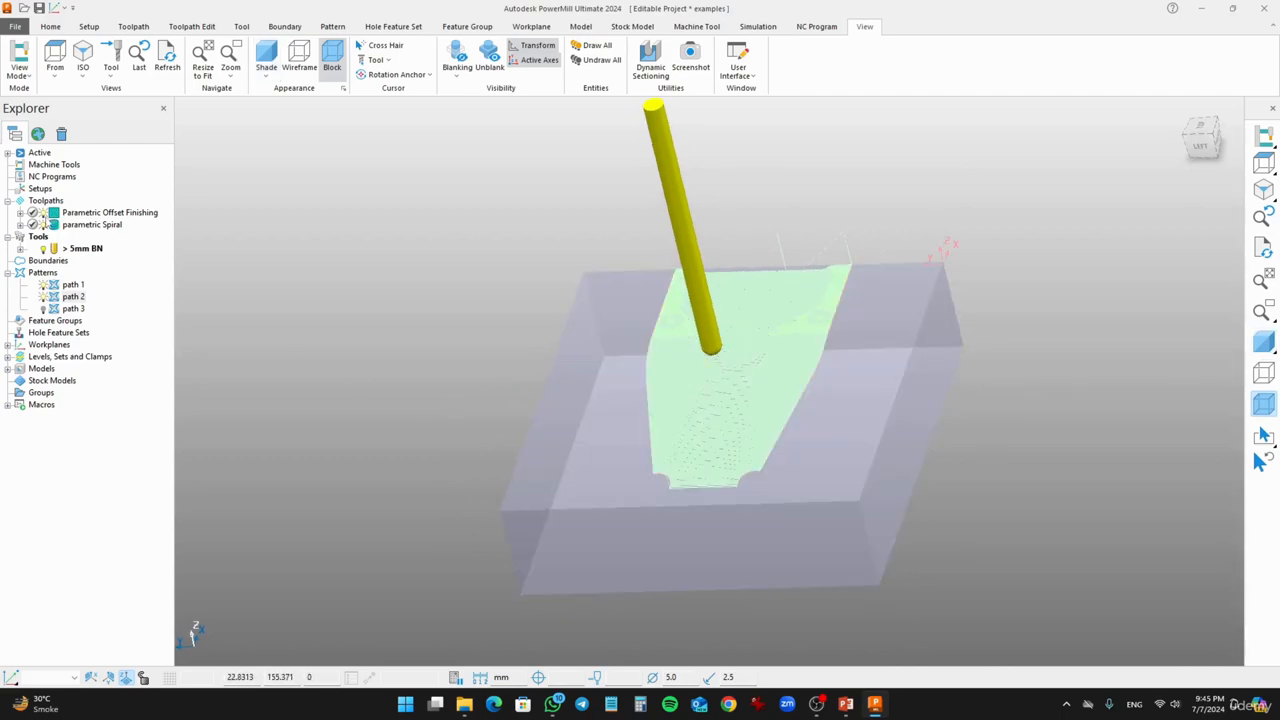
left_click(44, 215)
left_click(44, 225)
middle_click_drag(462, 453, 463, 356)
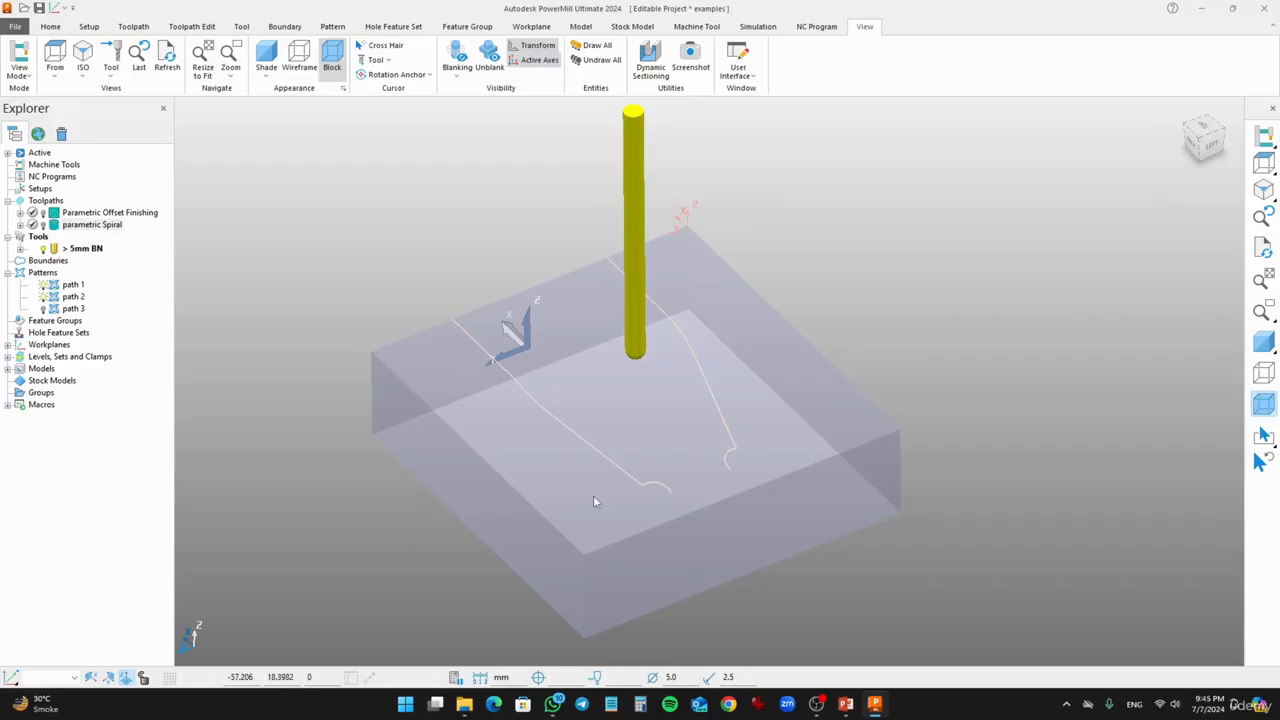
middle_click_drag(593, 501, 489, 438)
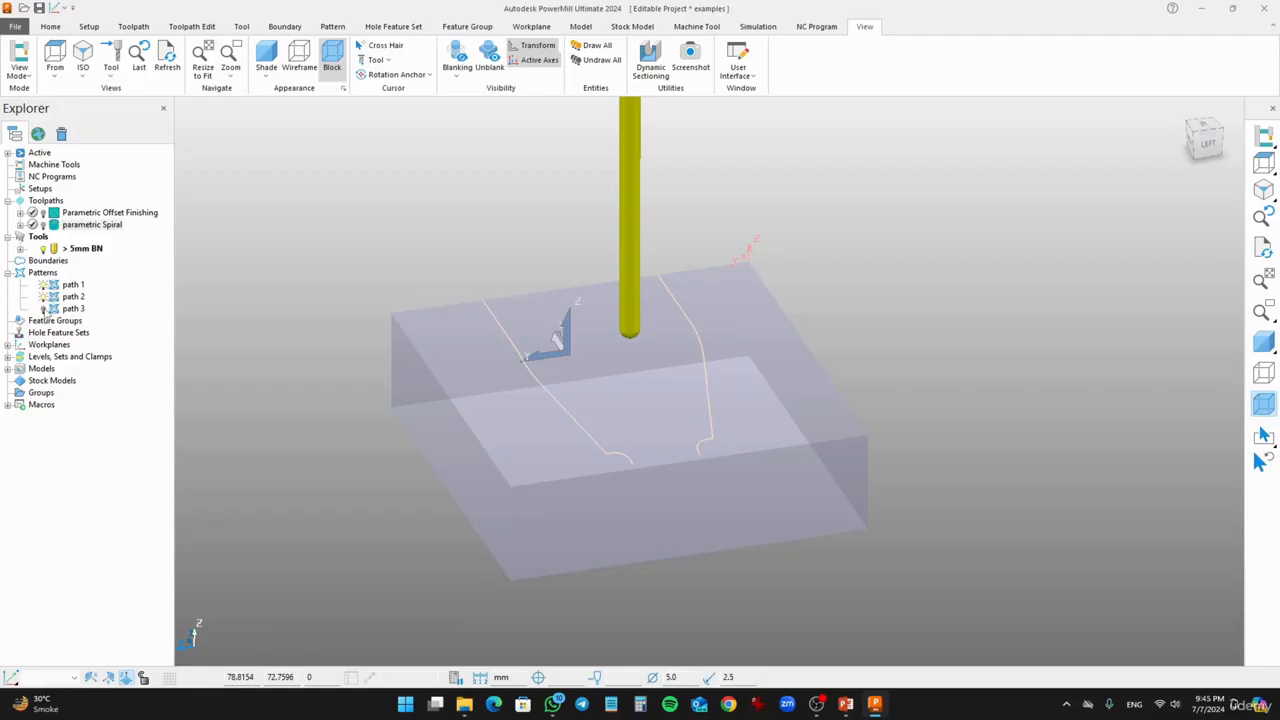
Display the path 3 pattern and show the shaded model again without the block
left_click(52, 309)
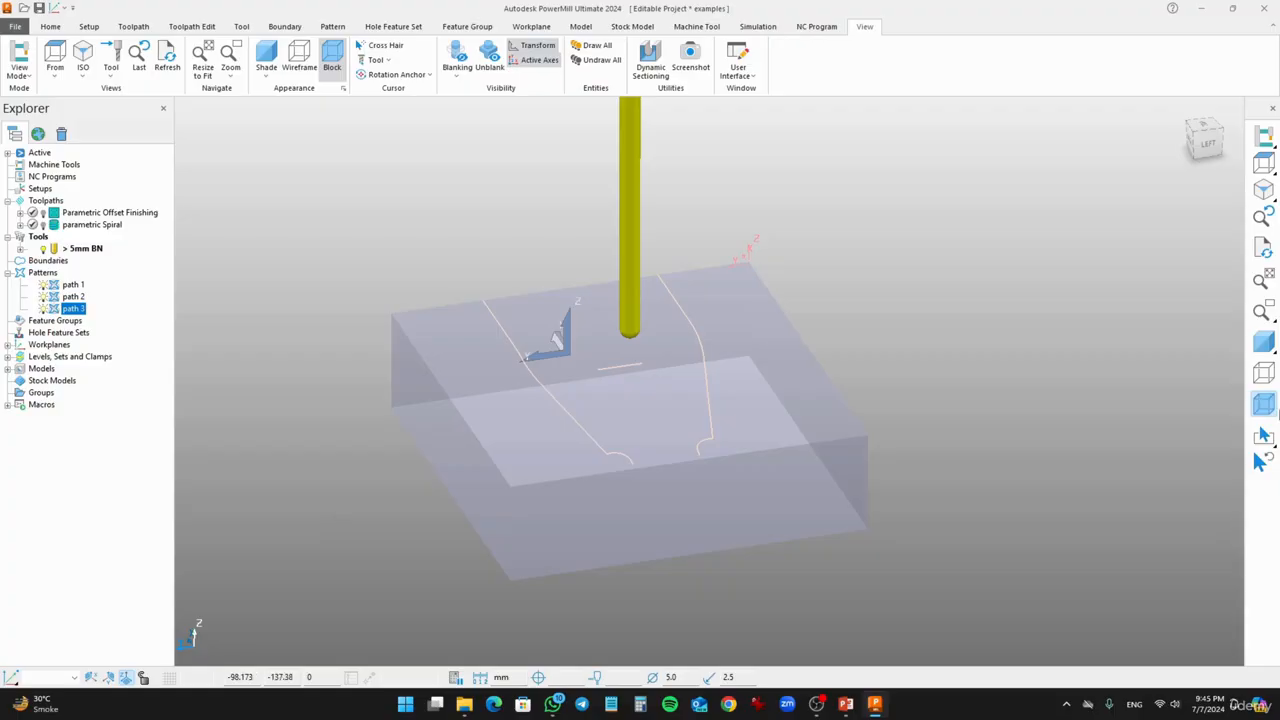
left_click(1263, 342)
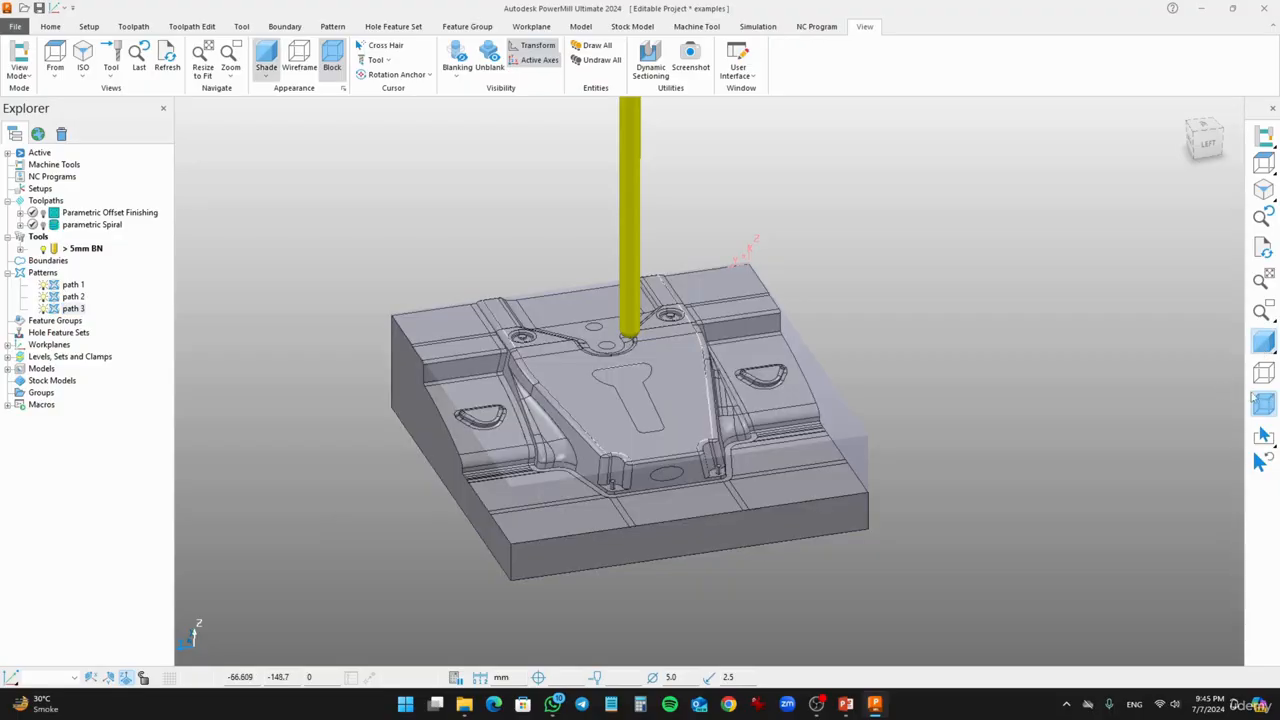
left_click(1263, 402)
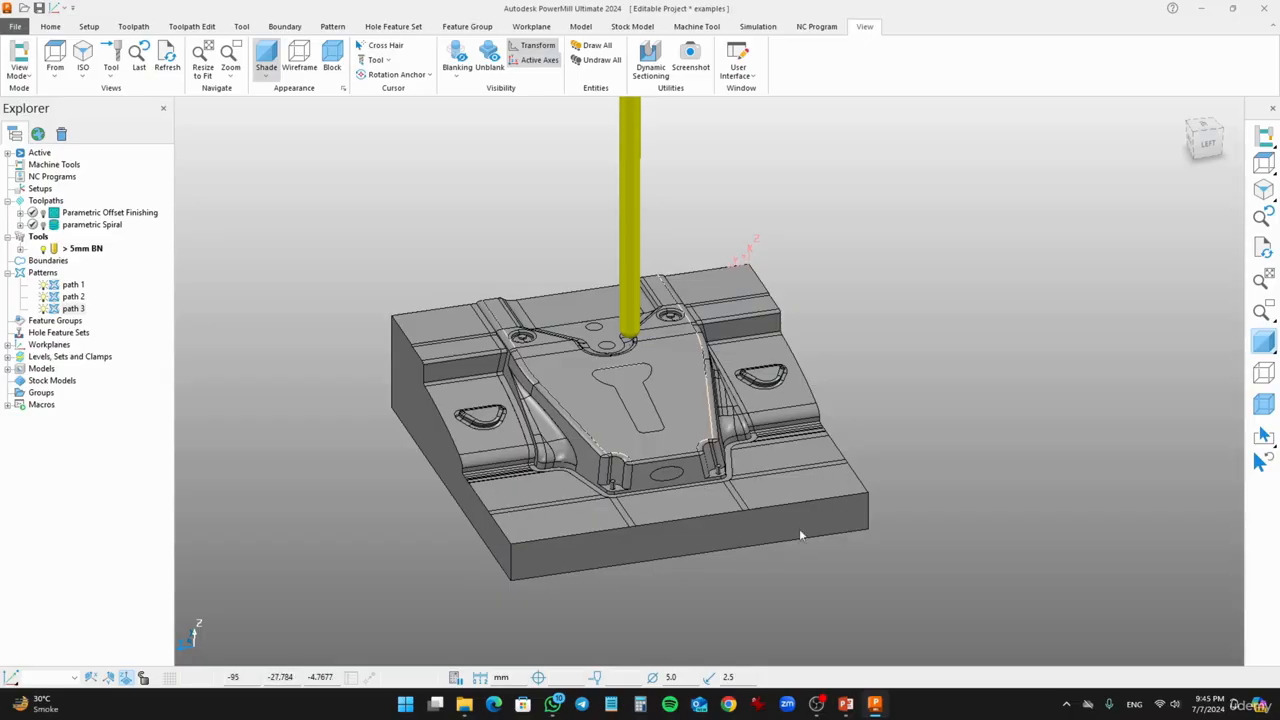
Create a new empty pattern for the edges around the foot of the raised form
scroll(426, 503, "up", 5)
scroll(518, 496, "down", 1)
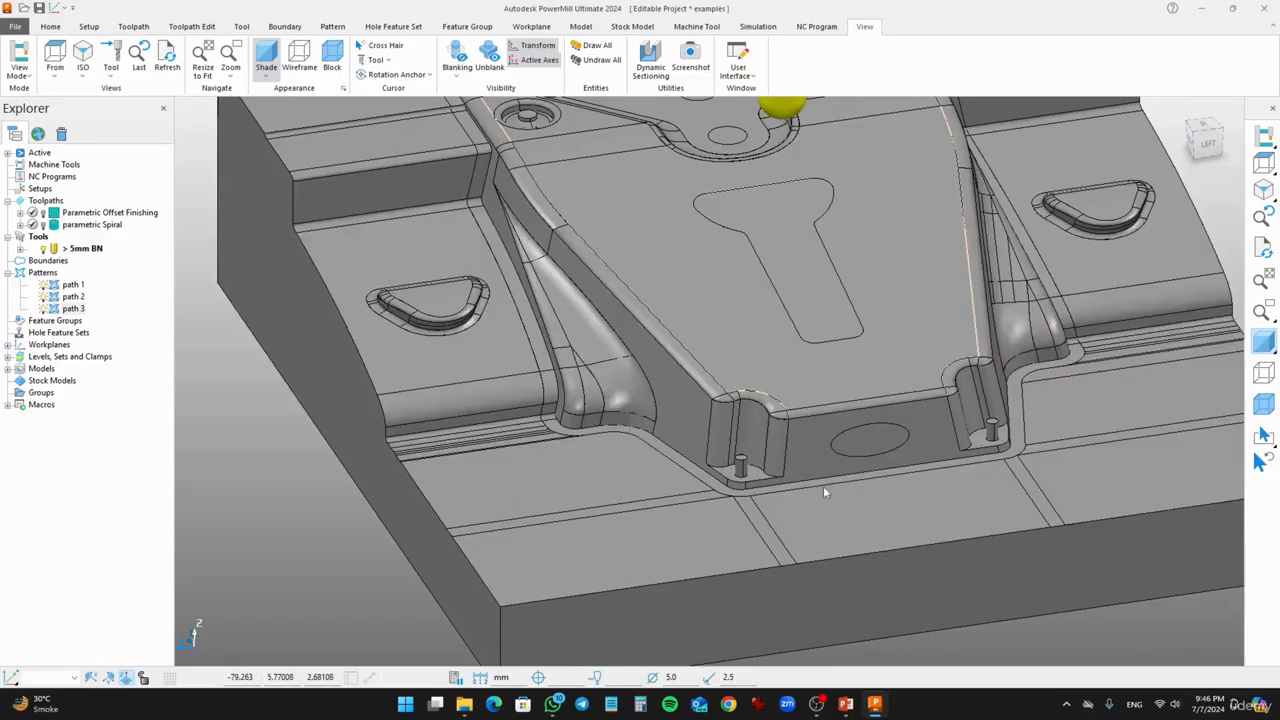
scroll(595, 476, "down", 3)
scroll(509, 432, "up", 6)
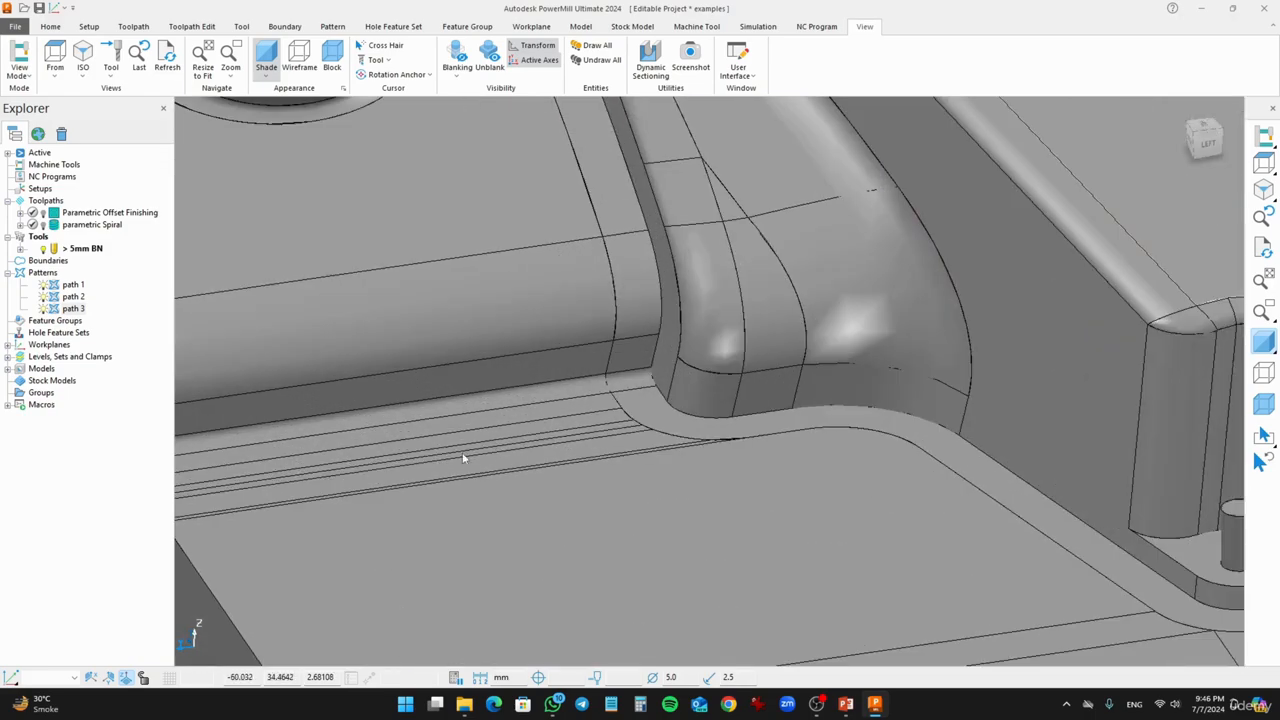
scroll(460, 455, "down", 2)
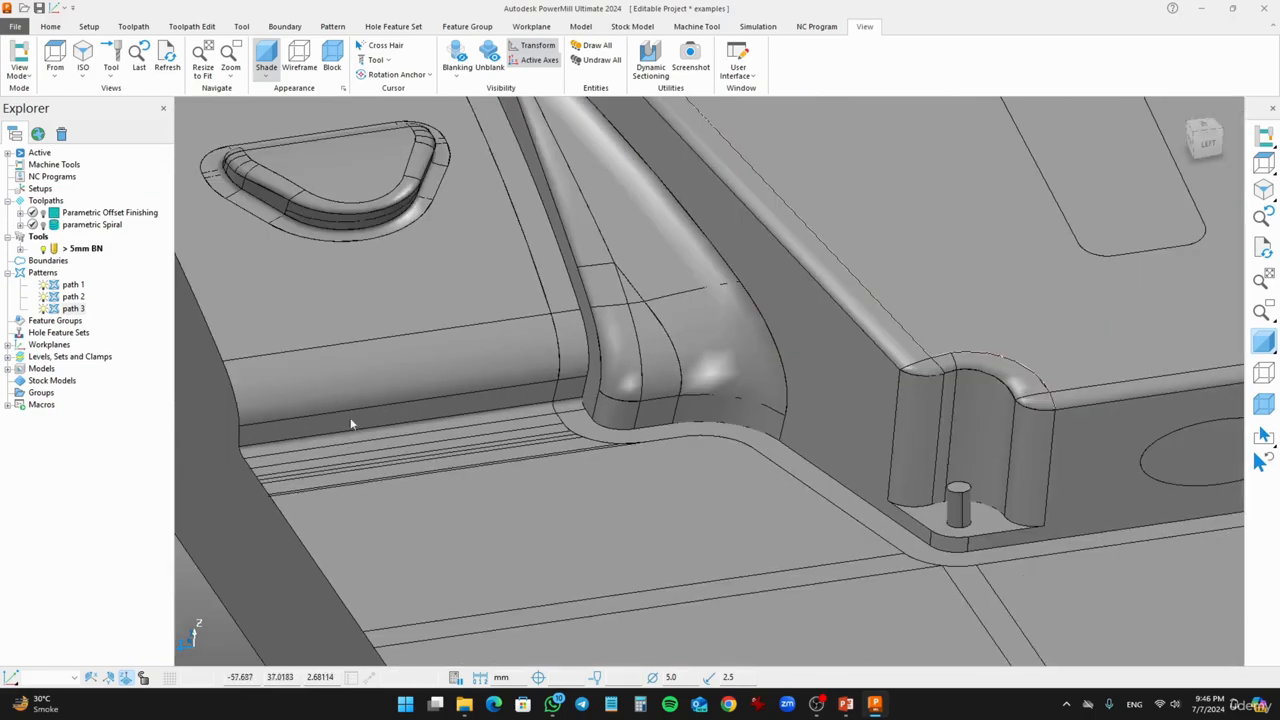
right_click(43, 274)
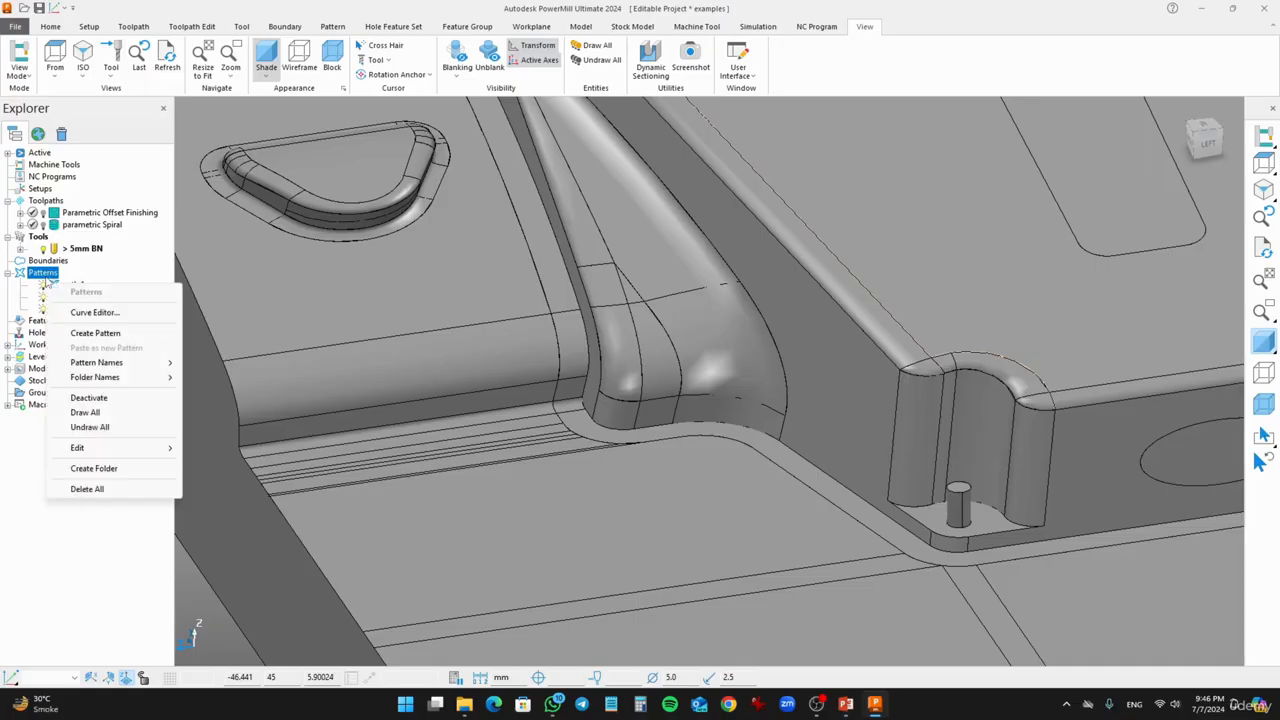
left_click(95, 334)
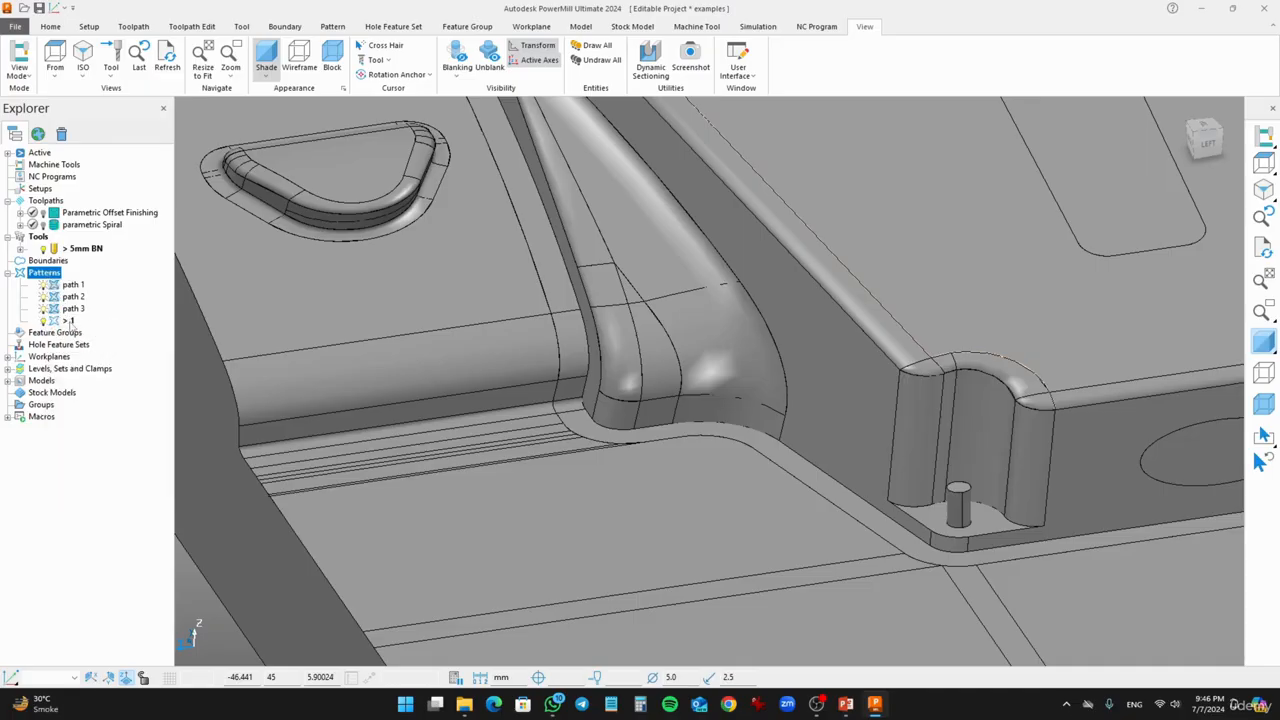
Rename the new pattern as "pattern Finishing"
right_click(68, 320)
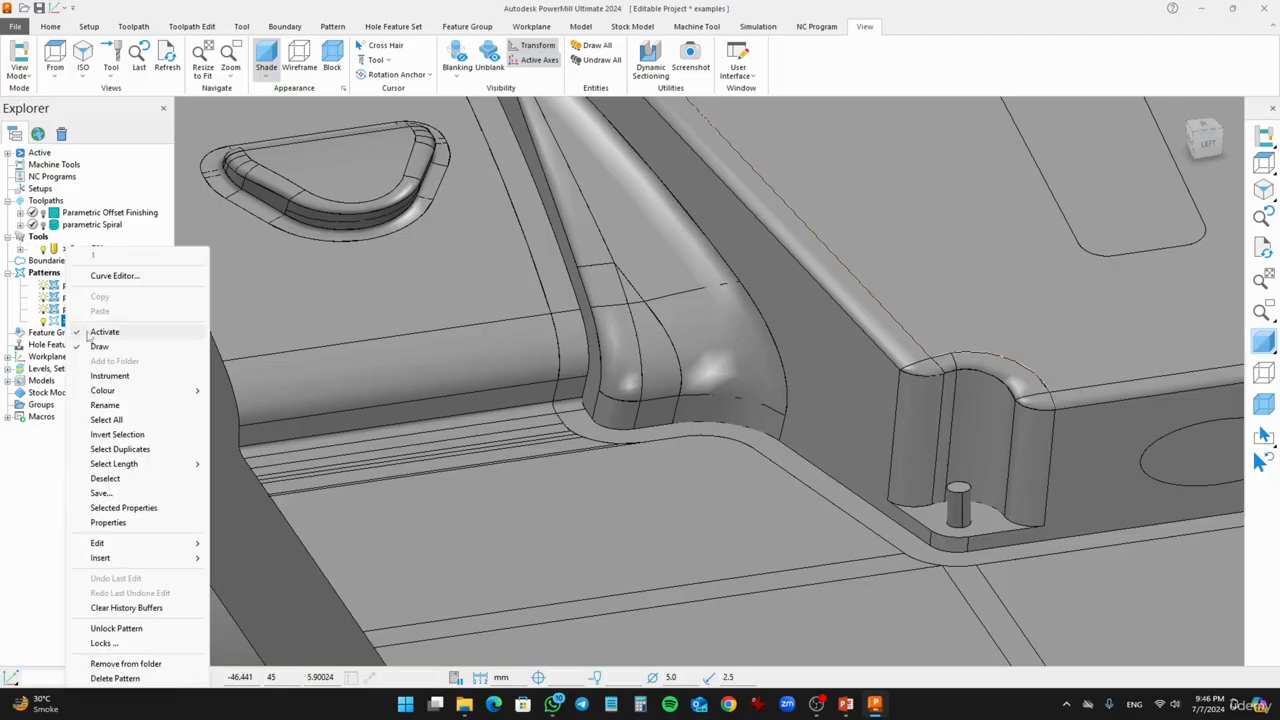
left_click(120, 405)
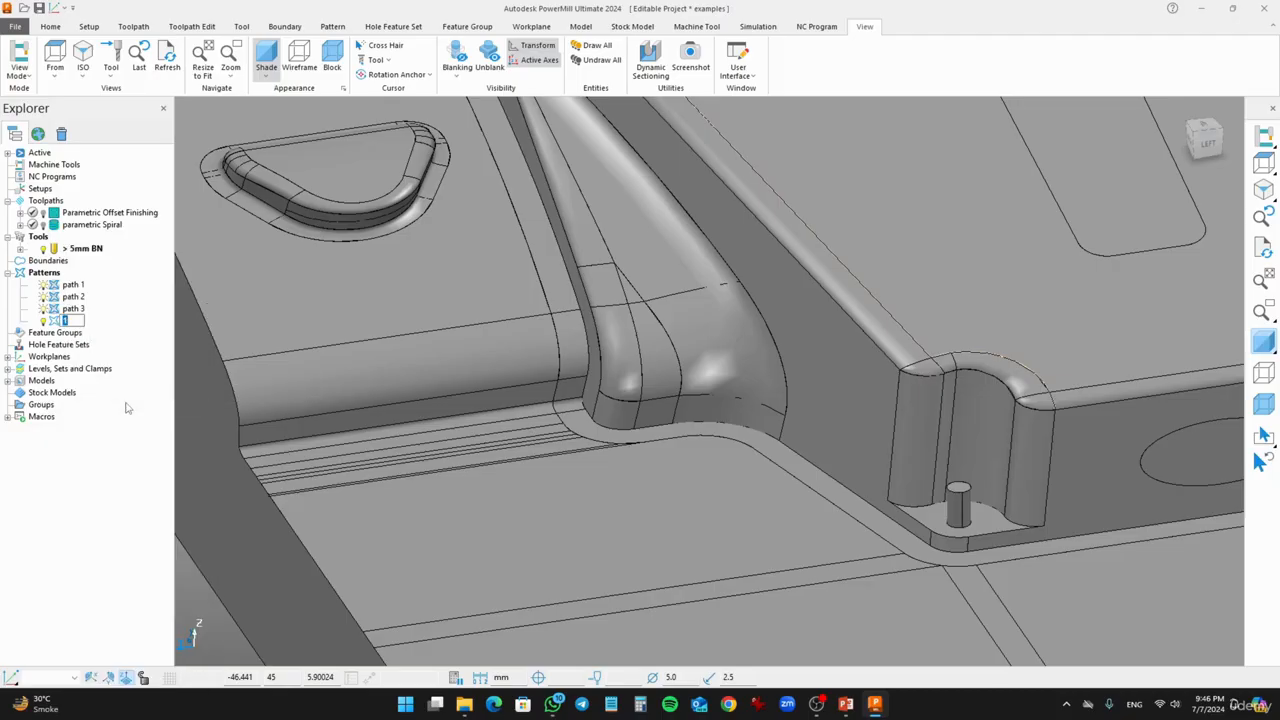
type("patterb")
key("BackSpace")
type("n Finishing")
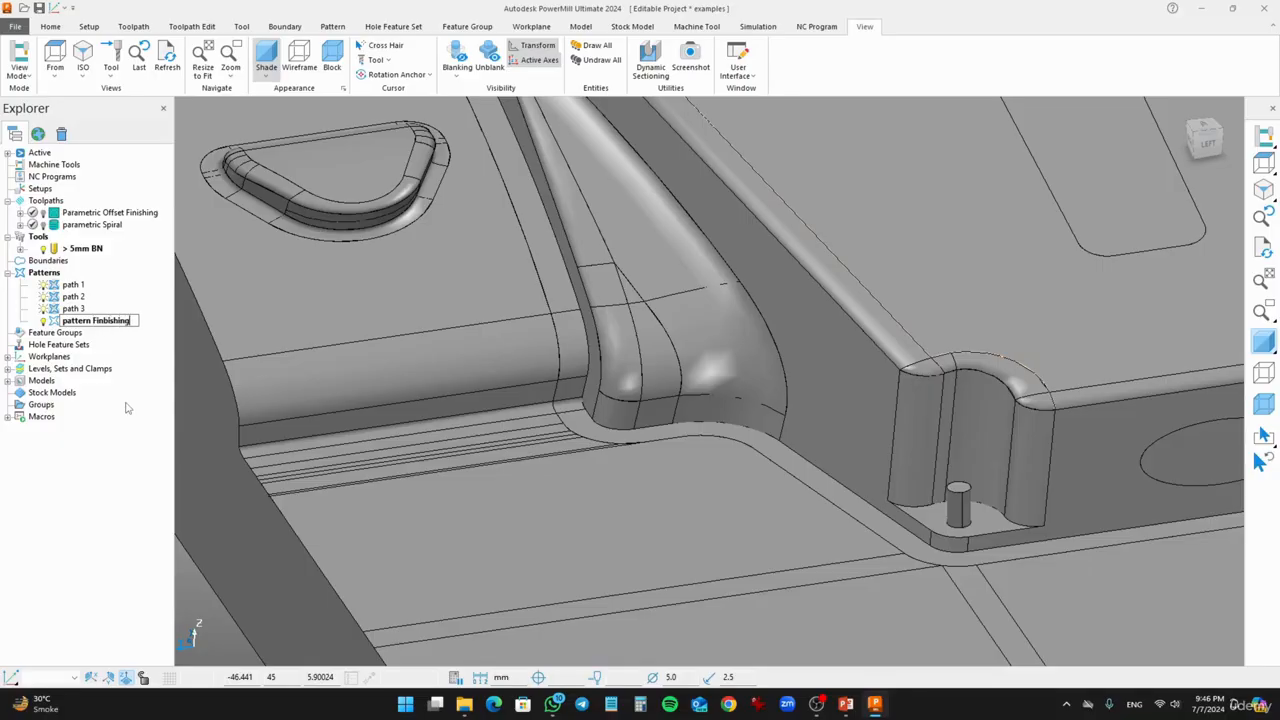
key("BackSpace")
key("BackSpace")
key("BackSpace")
key("BackSpace")
key("BackSpace")
key("BackSpace")
key("BackSpace")
type("ishing")
left_click(127, 406)
Open the pattern Finishing pattern in the Curve Editor and start creating a composite curve
left_click(86, 322)
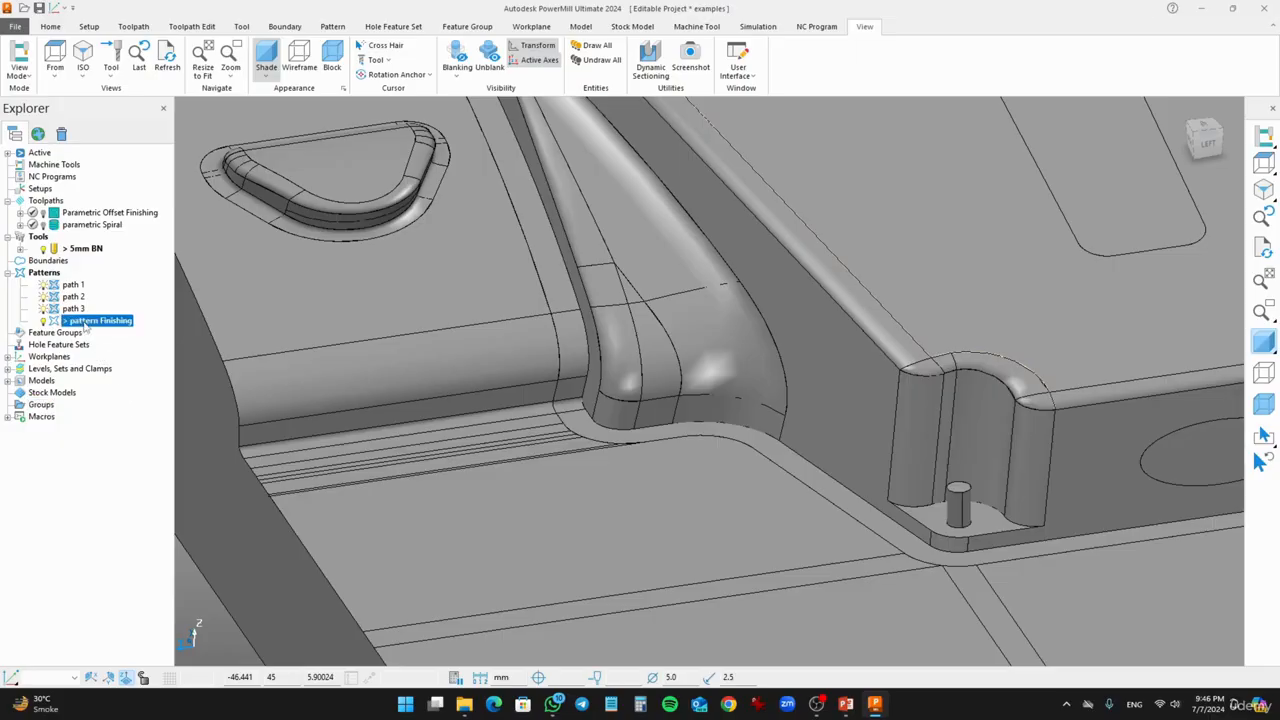
right_click(85, 323)
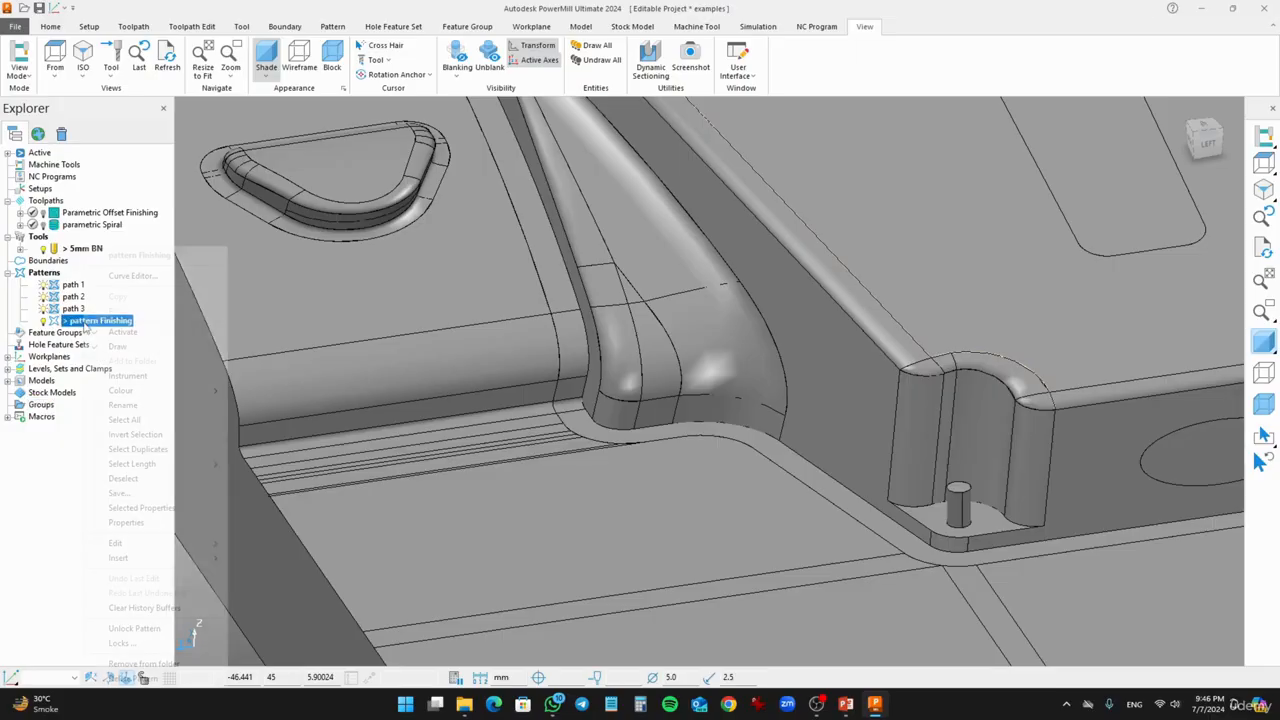
left_click(190, 276)
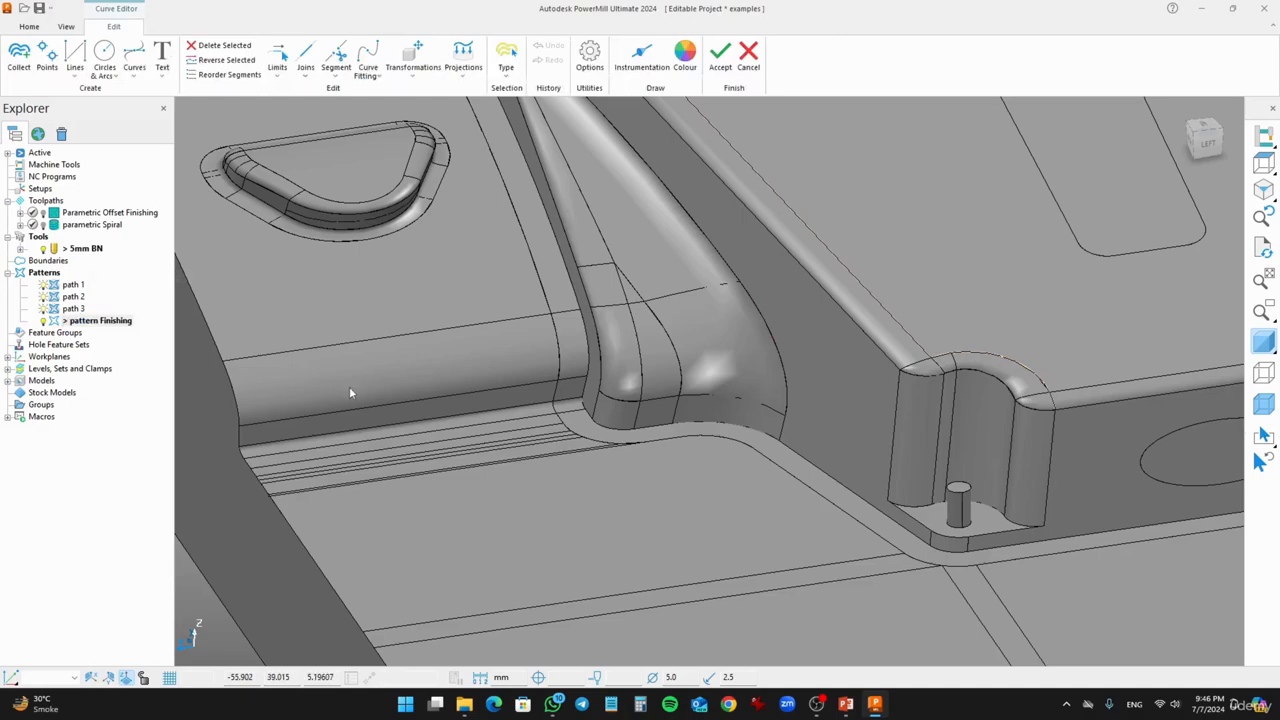
left_click(133, 74)
left_click(160, 129)
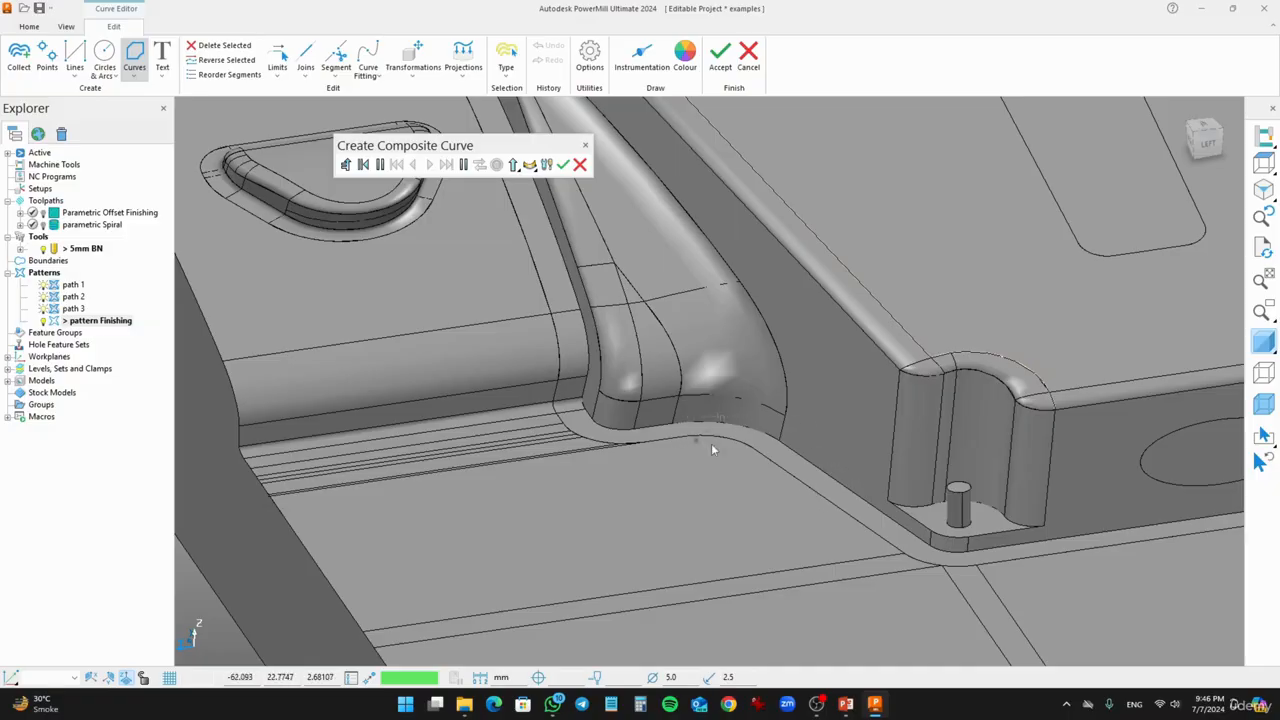
Start the composite curve on the straight floor edge between the model's outer side and the raised form, and reverse its direction toward the form
middle_click_drag(902, 549, 271, 500, "shift")
middle_click_drag(950, 353, 841, 405)
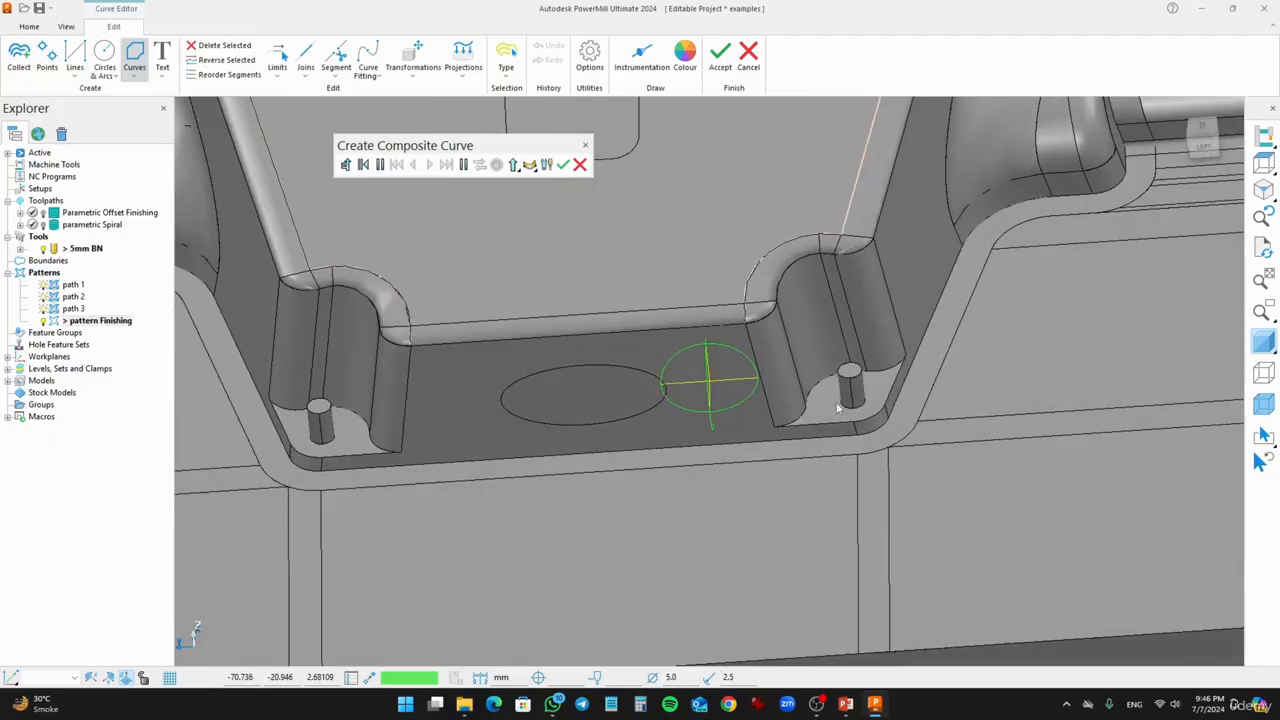
scroll(945, 370, "down", 4)
middle_click_drag(948, 372, 1042, 405, "shift")
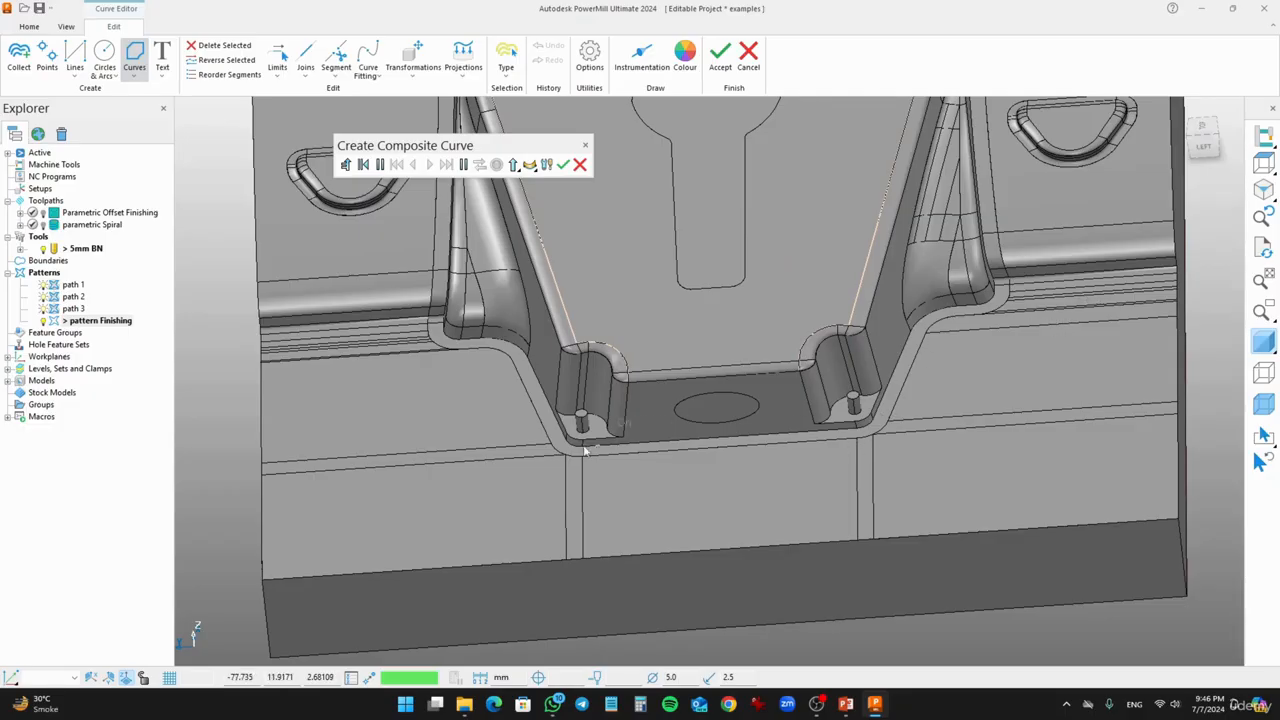
middle_click_drag(477, 385, 683, 440, "shift")
scroll(684, 443, "down", 1)
middle_click_drag(1064, 459, 768, 493, "shift")
scroll(819, 432, "up", 4)
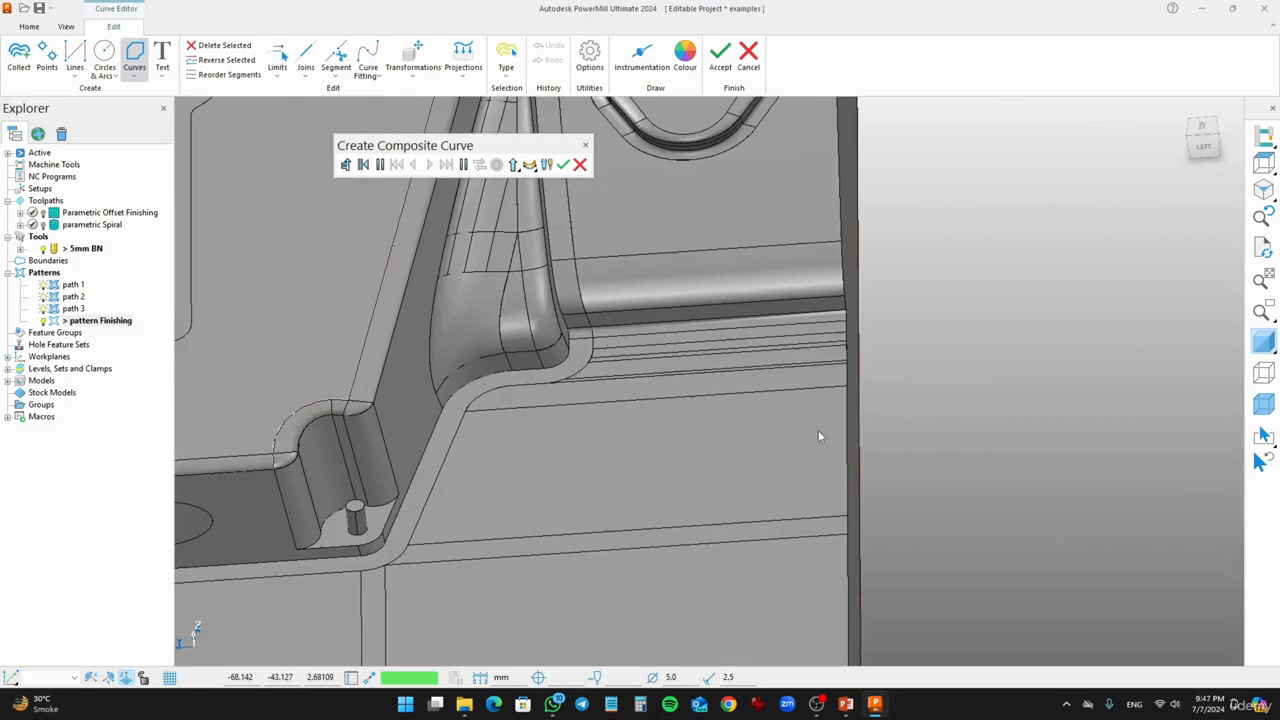
left_click(842, 393)
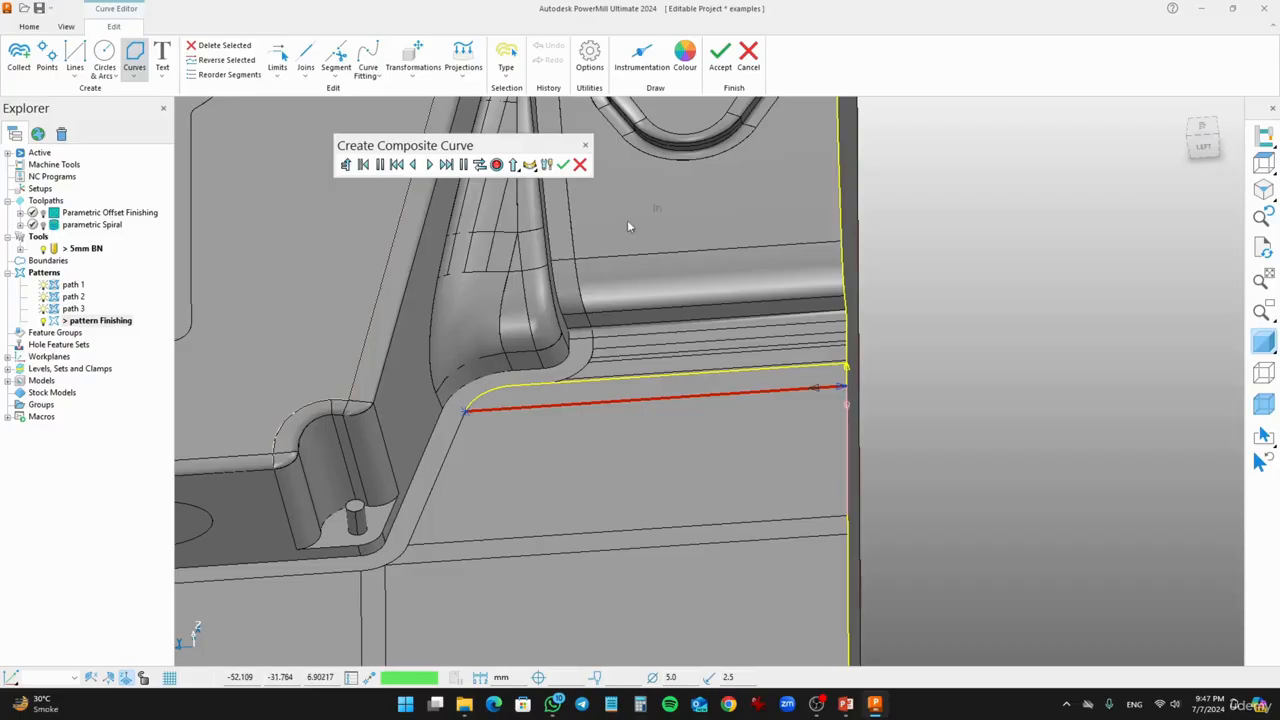
left_click(480, 165)
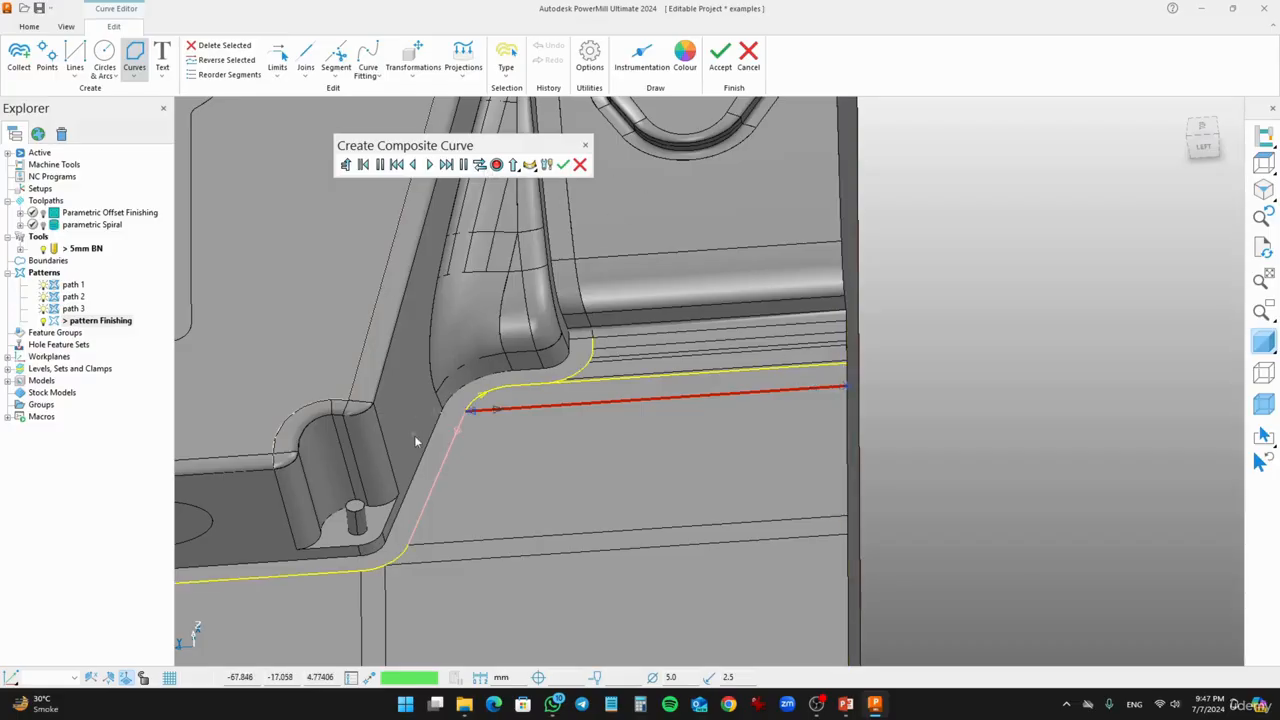
Continue the composite curve down the slanted edge, along the front of the raised form's foot and around both rounded corners
left_click(459, 447)
left_click(391, 565)
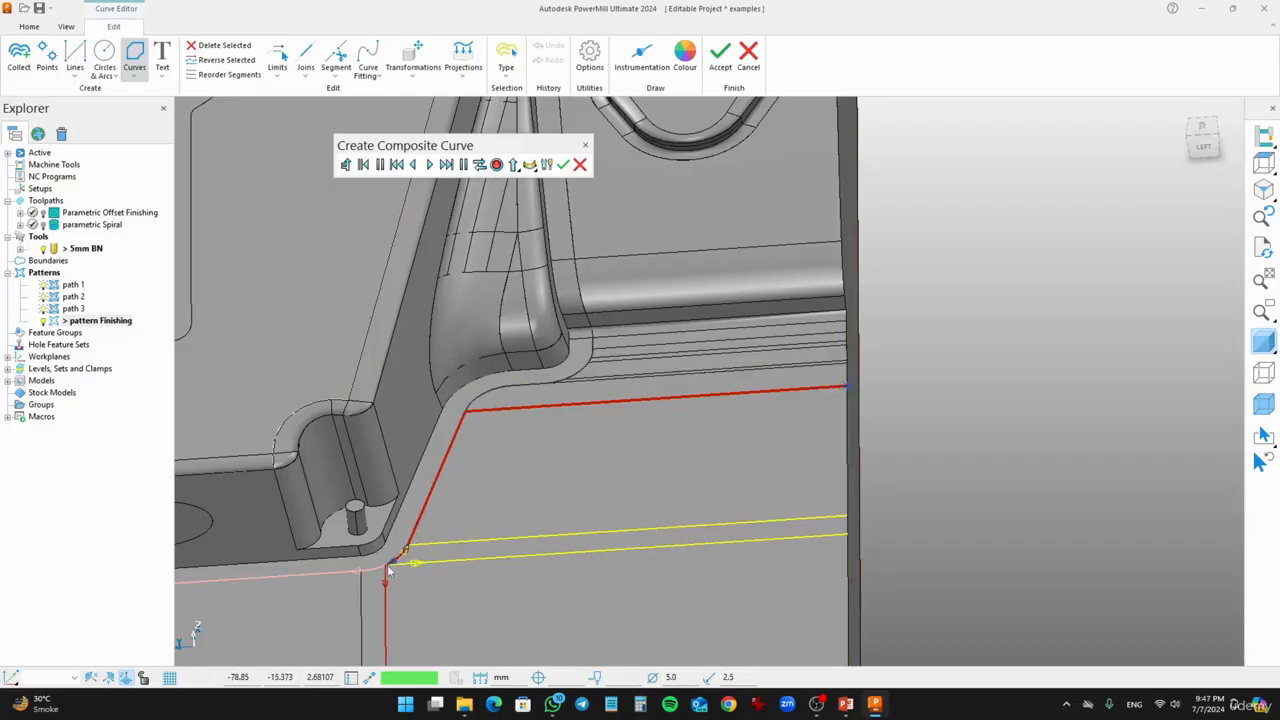
middle_click_drag(503, 546, 1060, 452, "shift")
left_click(871, 475)
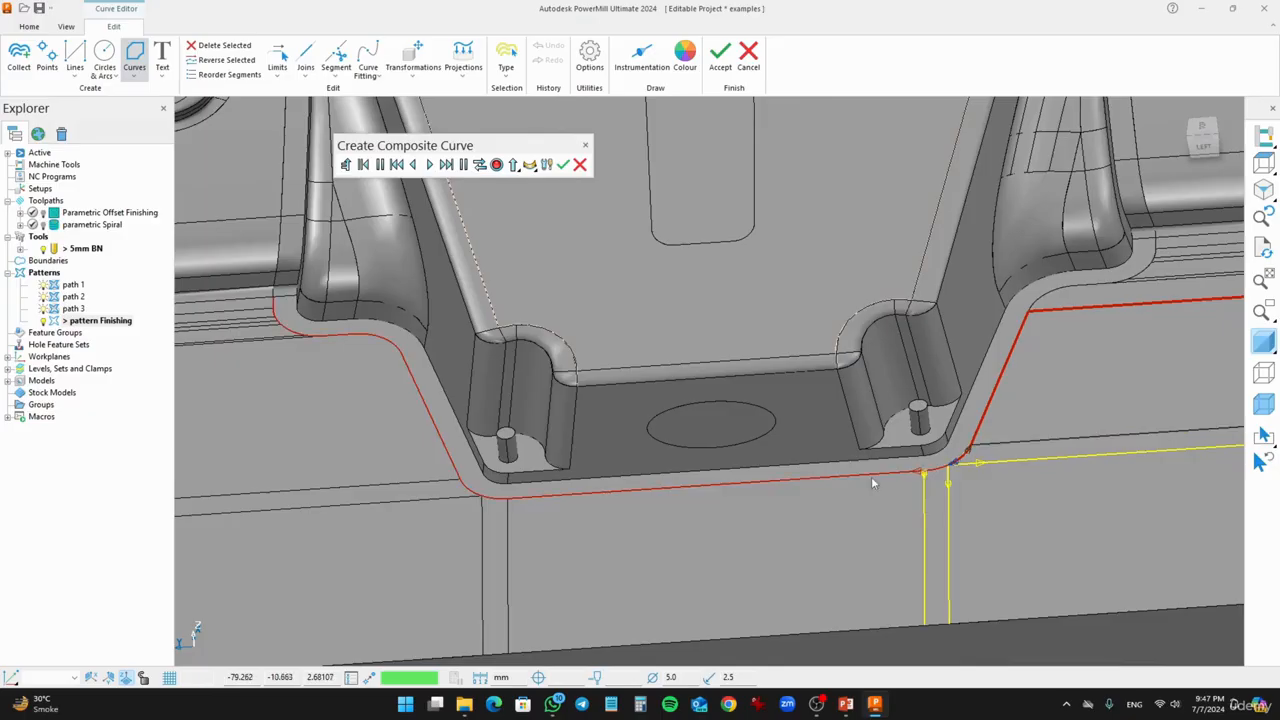
left_click(916, 478)
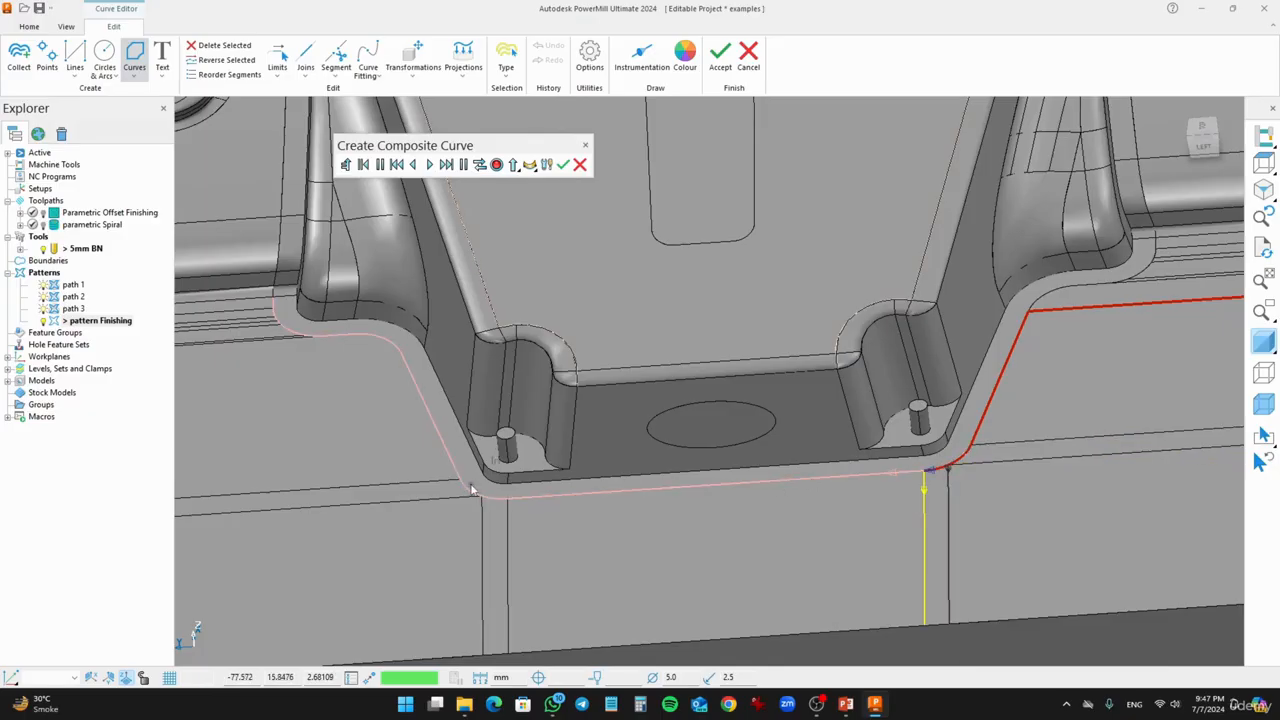
left_click(896, 477)
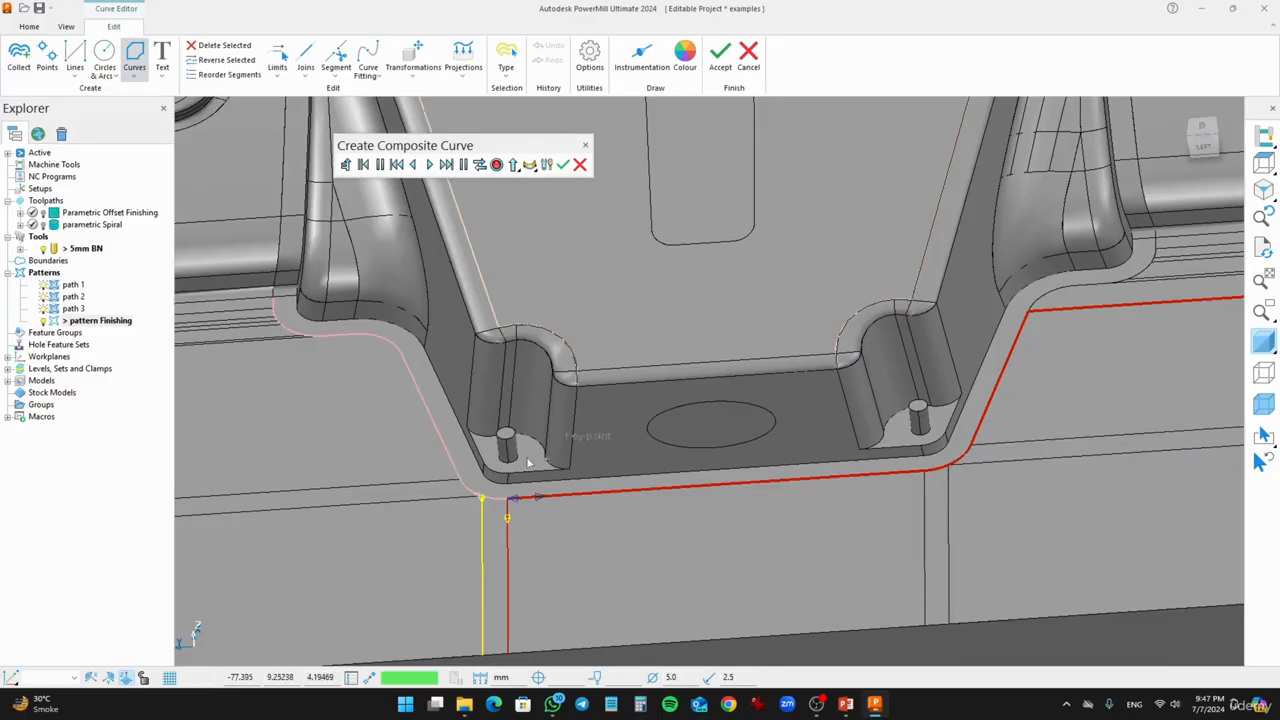
left_click(461, 484)
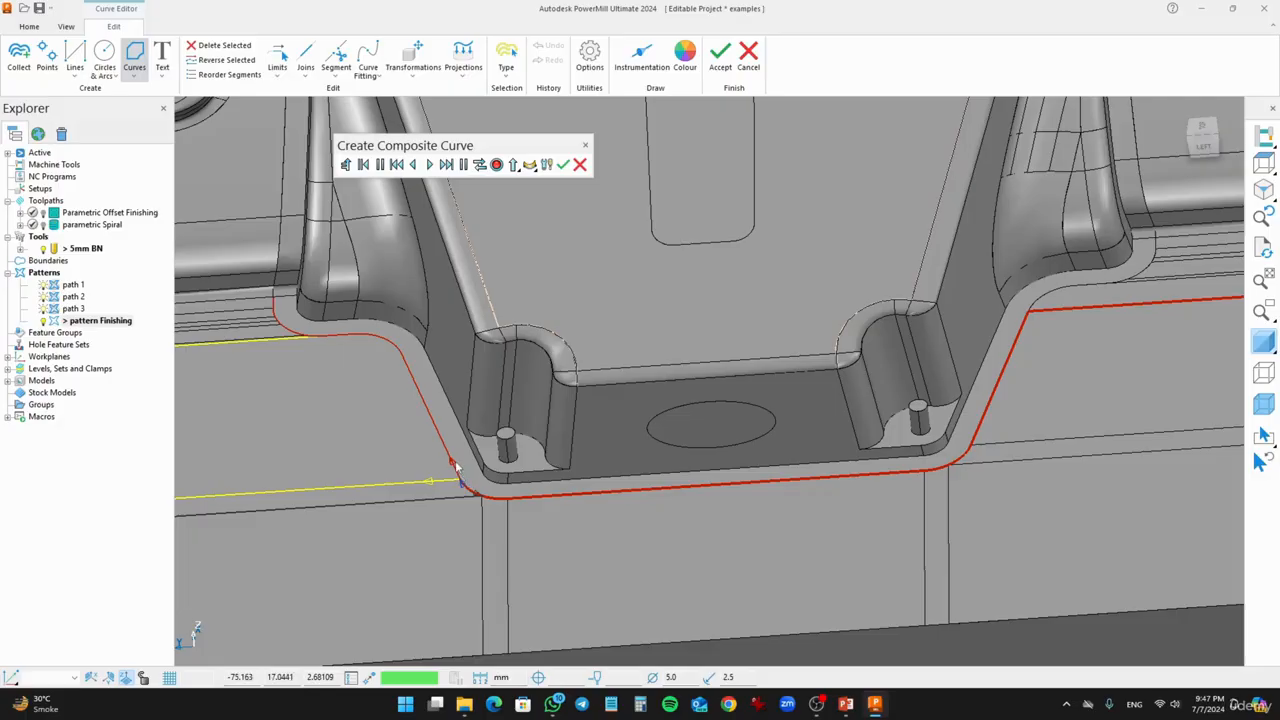
Extend the composite curve up the second slanted edge and along the straight floor edge to the model's opposite outer side
middle_click_drag(341, 374, 578, 462, "shift")
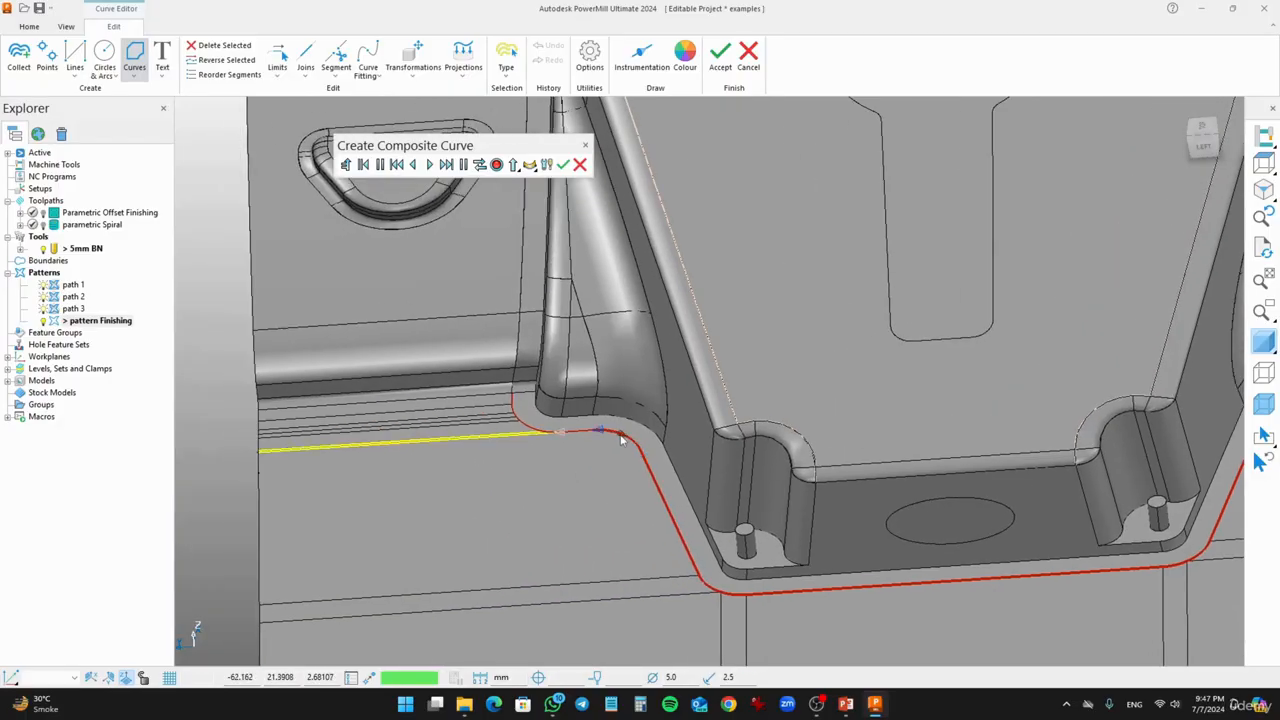
scroll(531, 434, "up", 4)
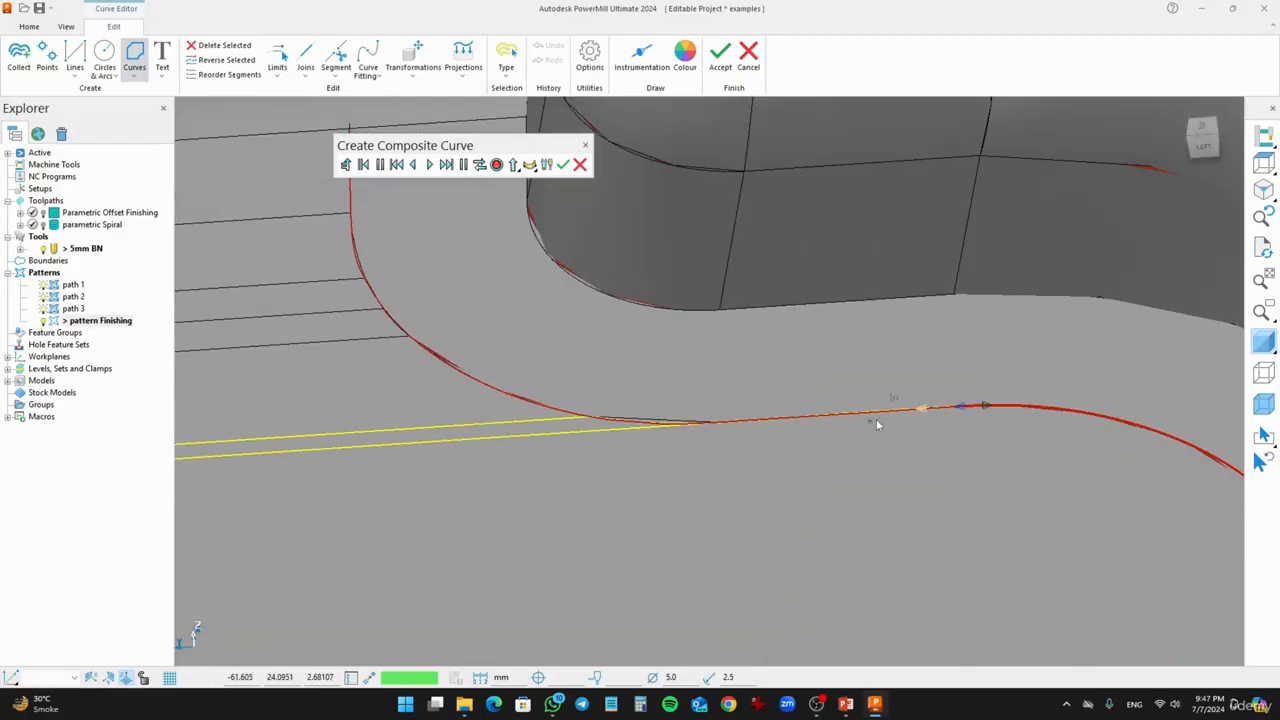
left_click(689, 426)
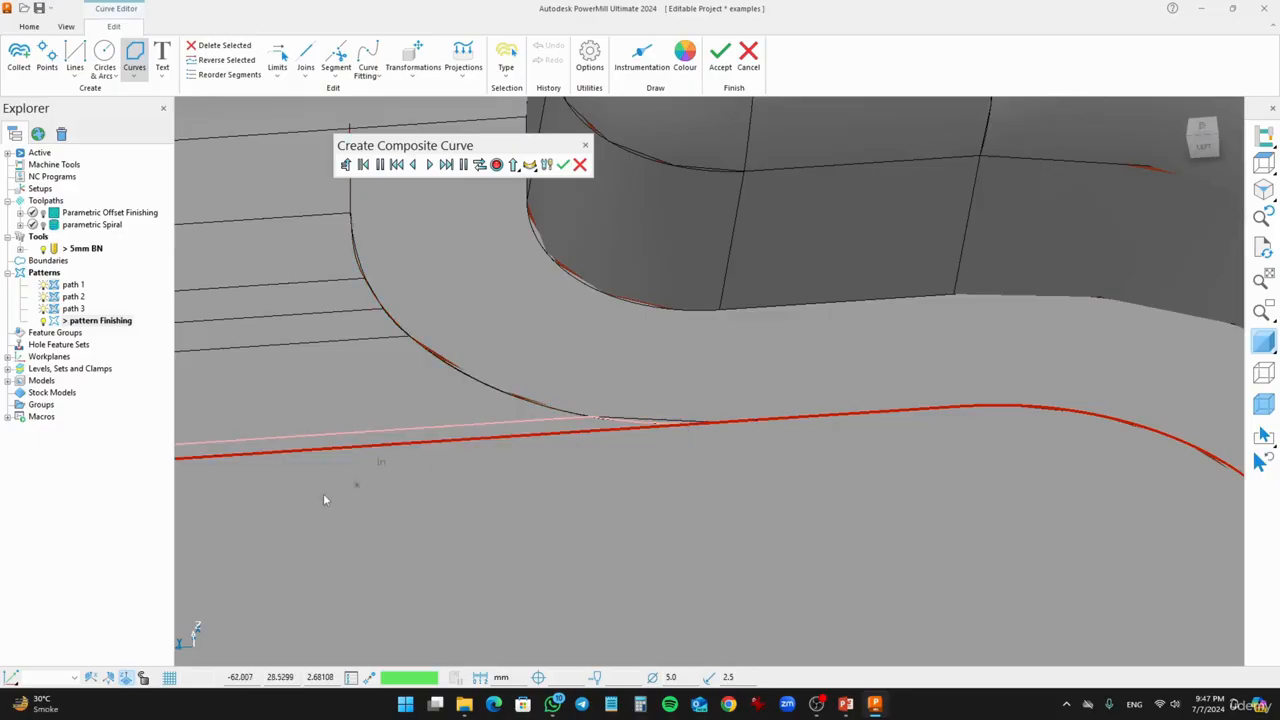
scroll(324, 494, "down", 5)
middle_click_drag(452, 535, 916, 484, "shift")
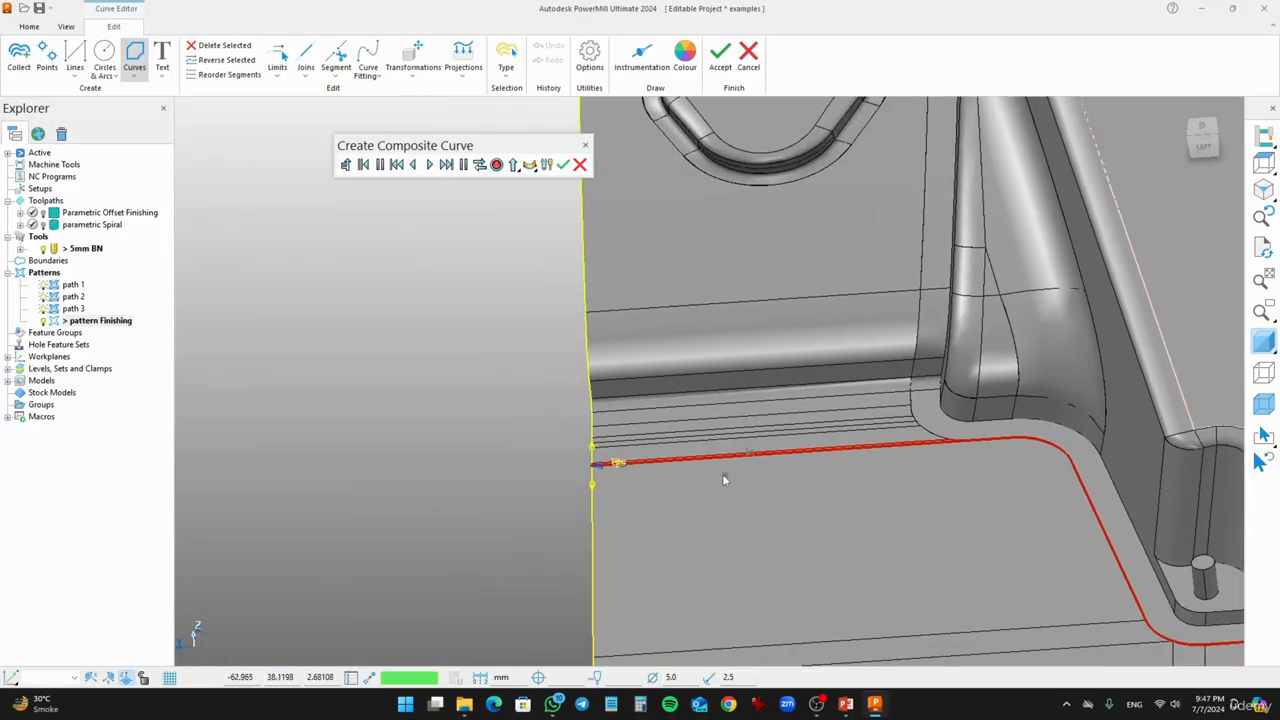
Save the finished composite curve into the pattern and accept the Curve Editor changes
left_click(499, 166)
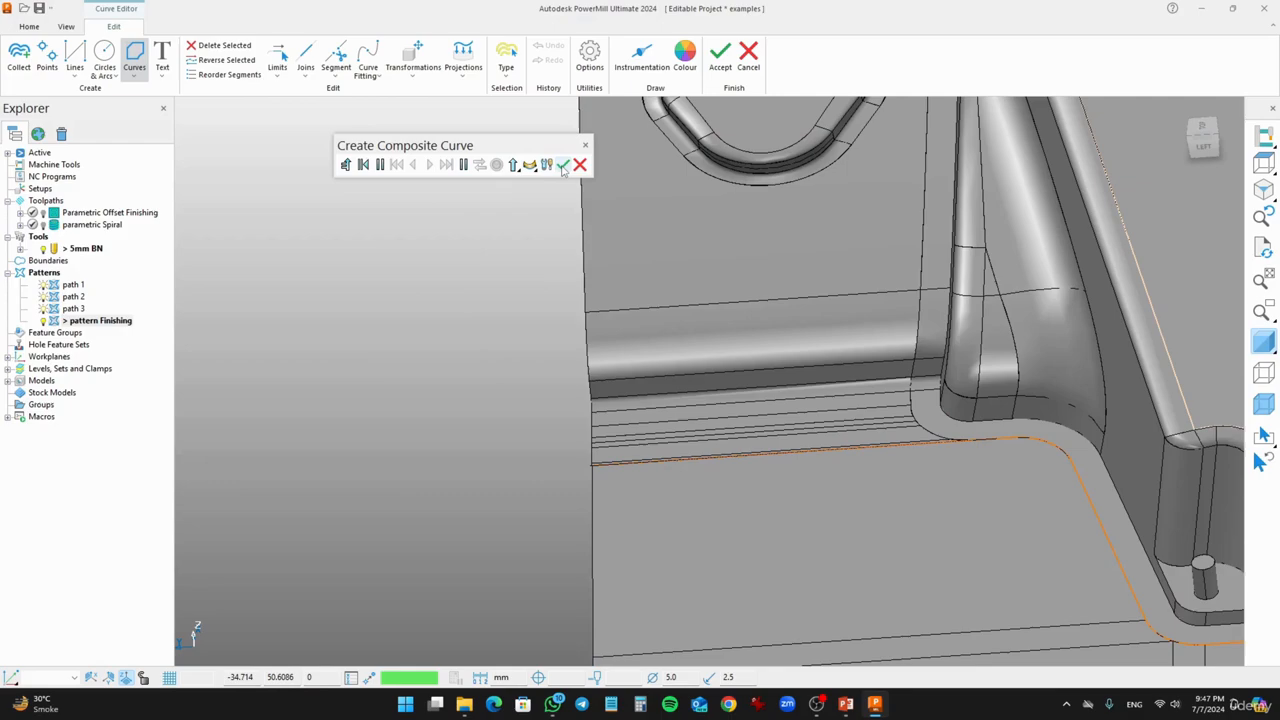
left_click(563, 167)
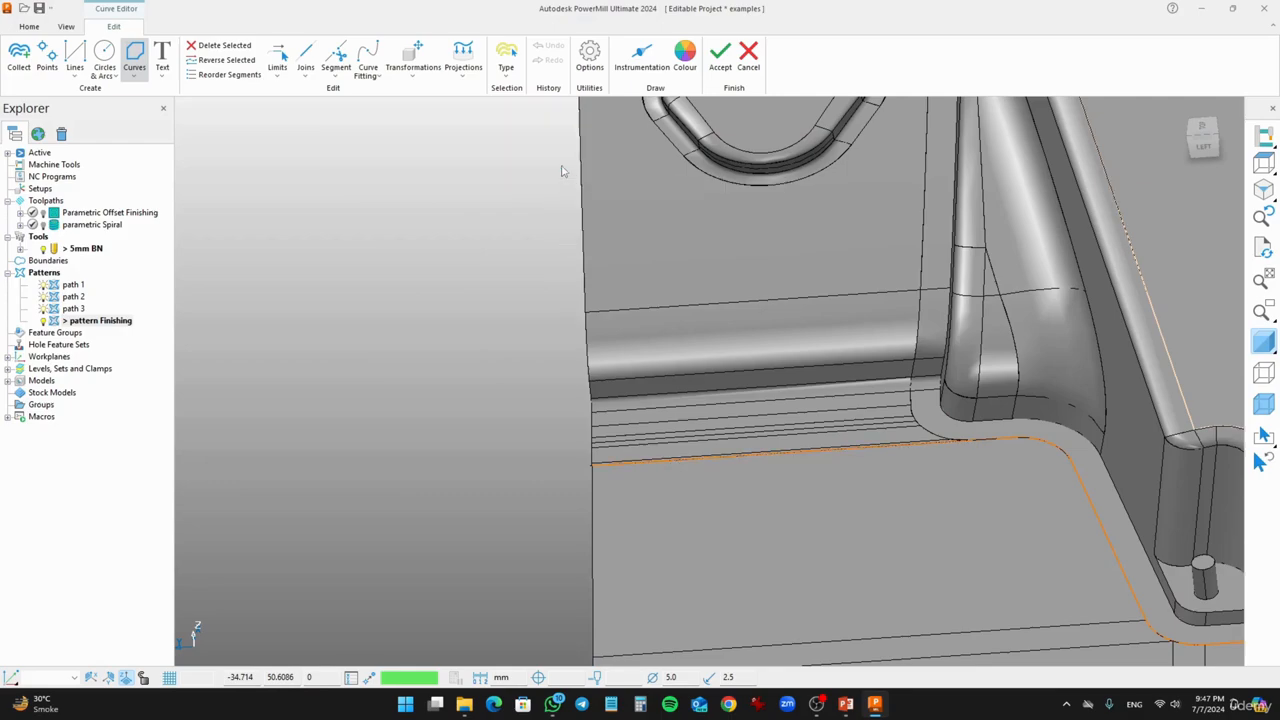
left_click(720, 58)
scroll(606, 466, "down", 5)
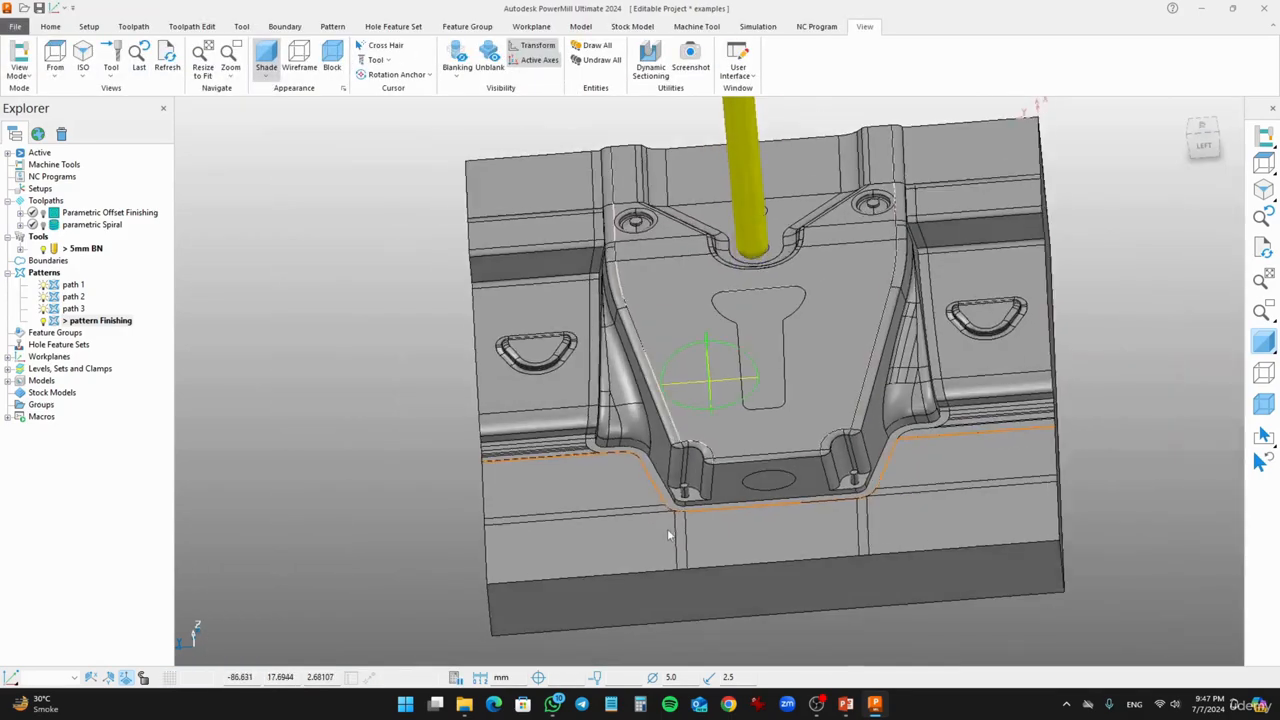
mouse_move(667, 528)
middle_mouse_down()
mouse_move(740, 494)
mouse_move(744, 516)
middle_mouse_up()
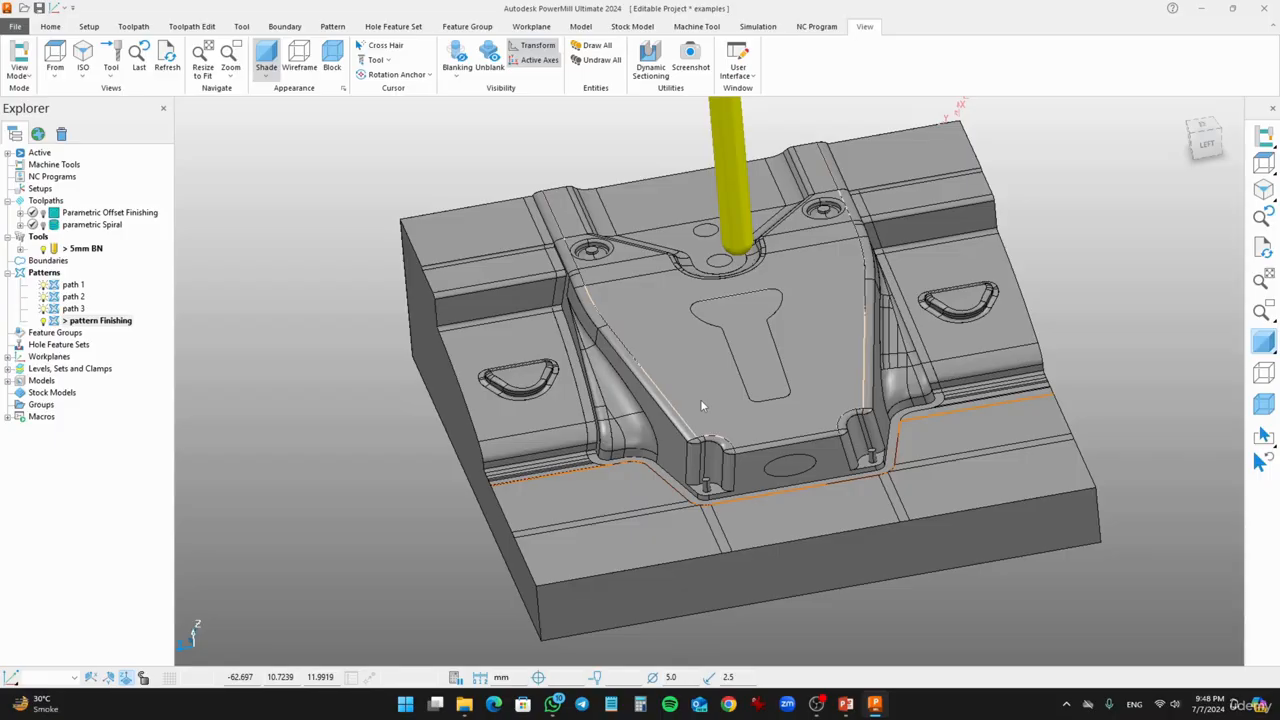
Create a new toolpath with the Pattern Finishing strategy from the Finishing category
left_click(130, 27)
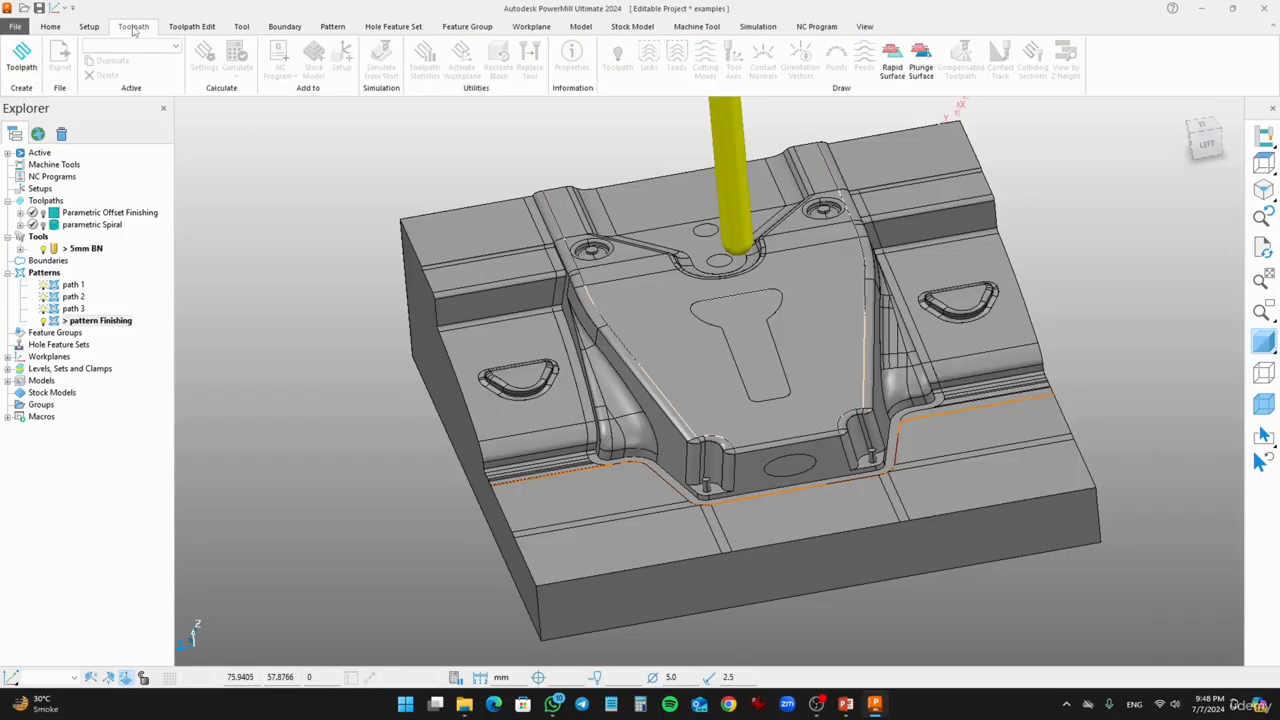
left_click(22, 56)
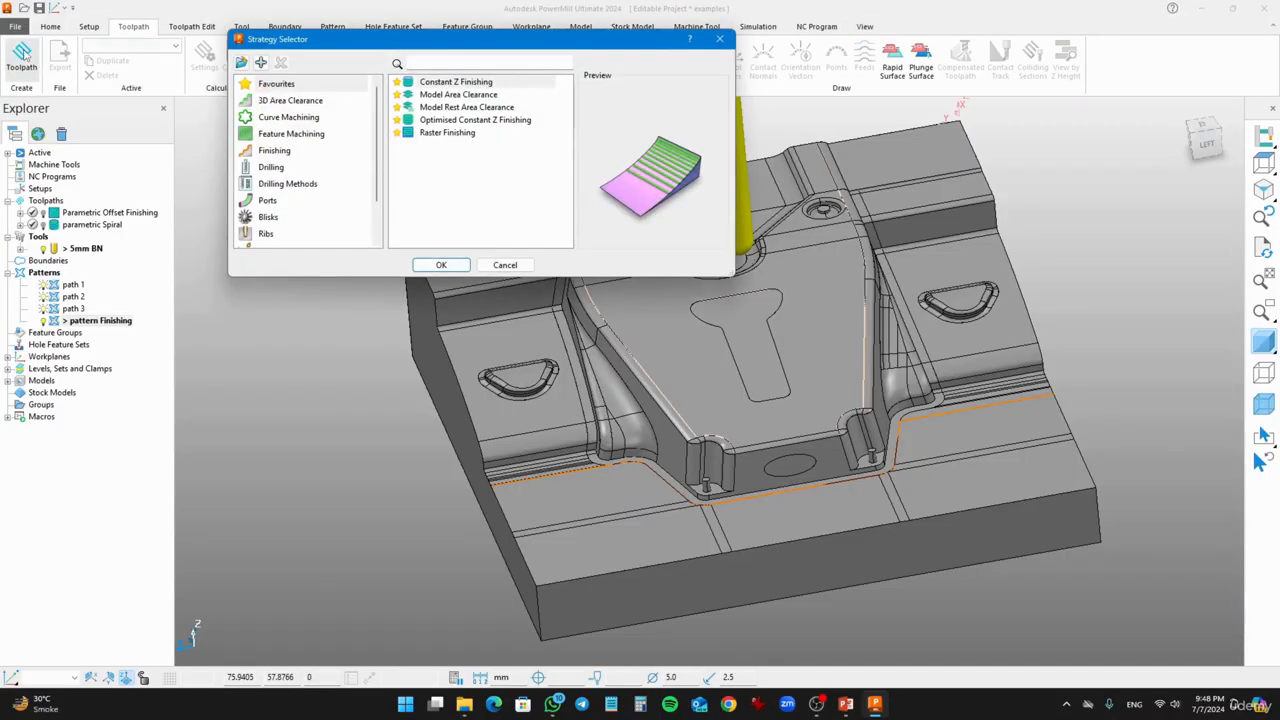
left_click(283, 152)
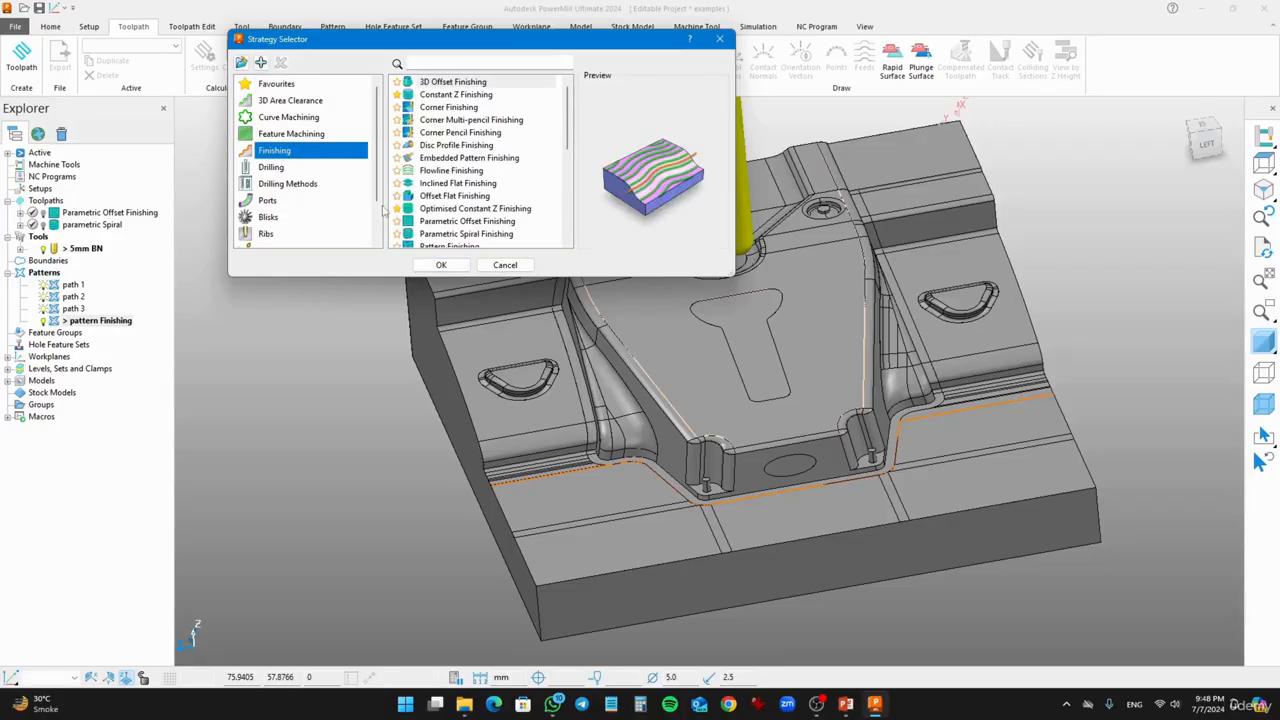
scroll(422, 215, "down", 1)
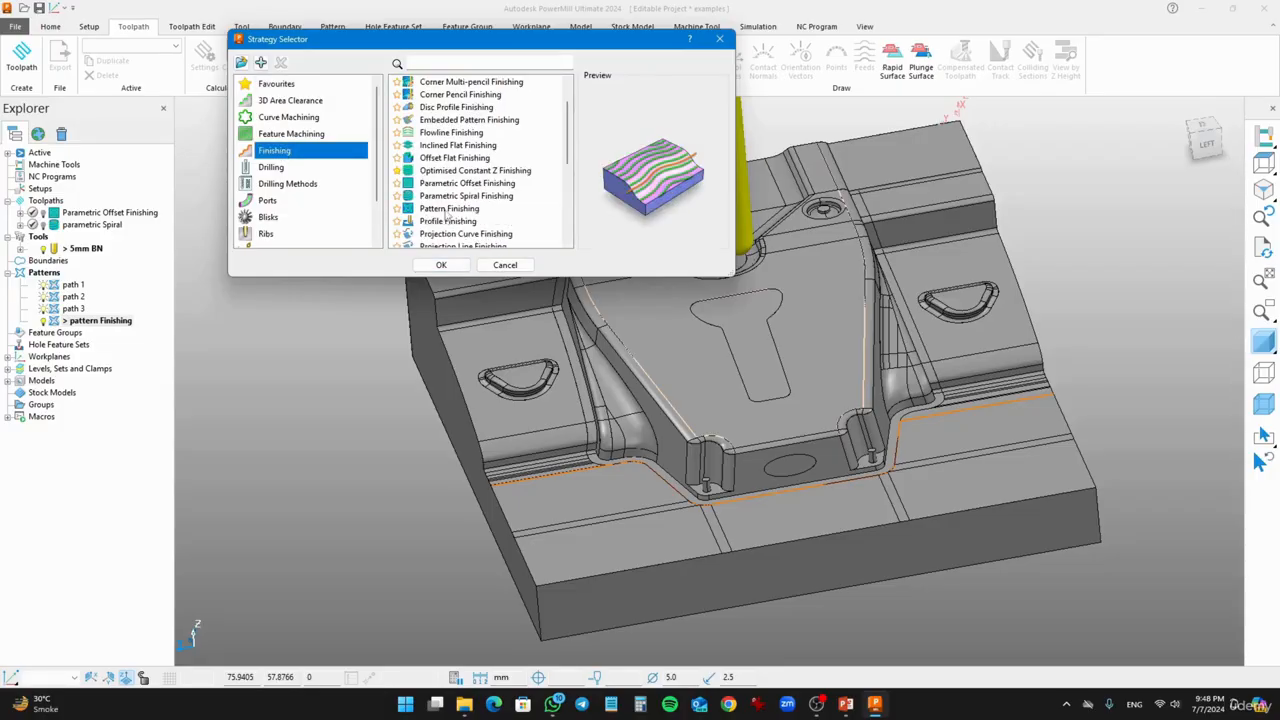
left_click(447, 209)
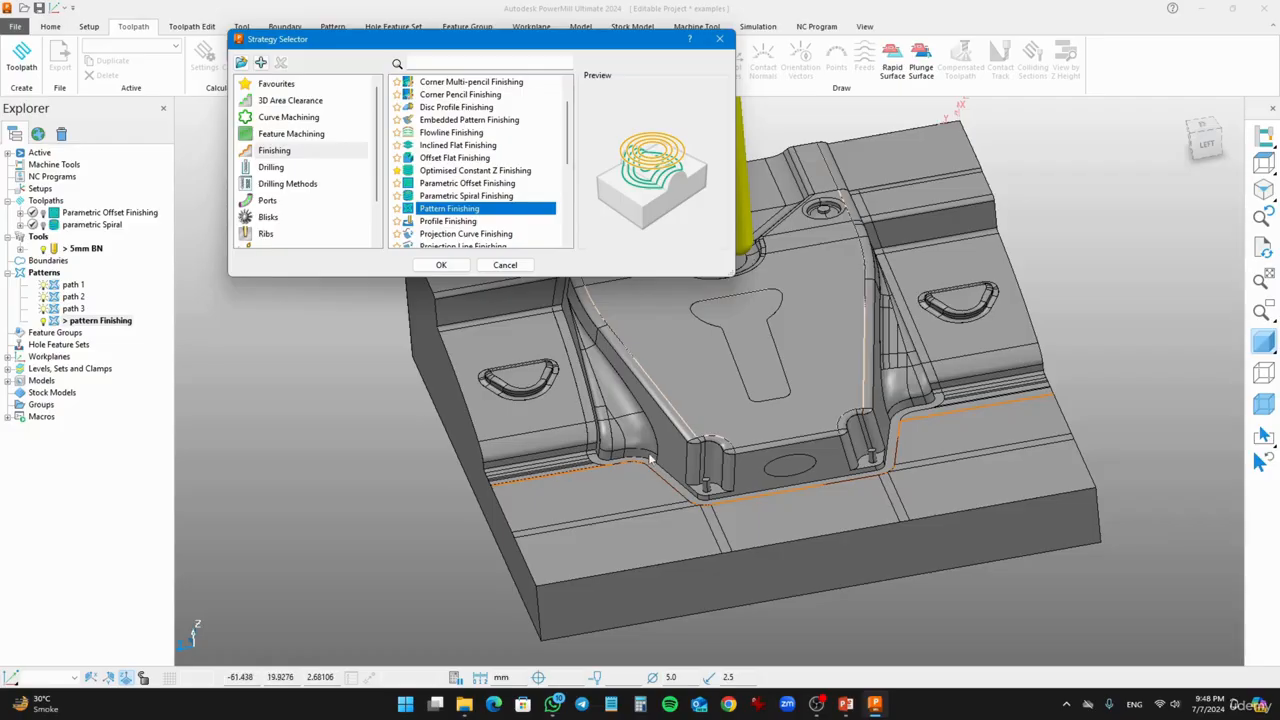
middle_click_drag(743, 443, 683, 345)
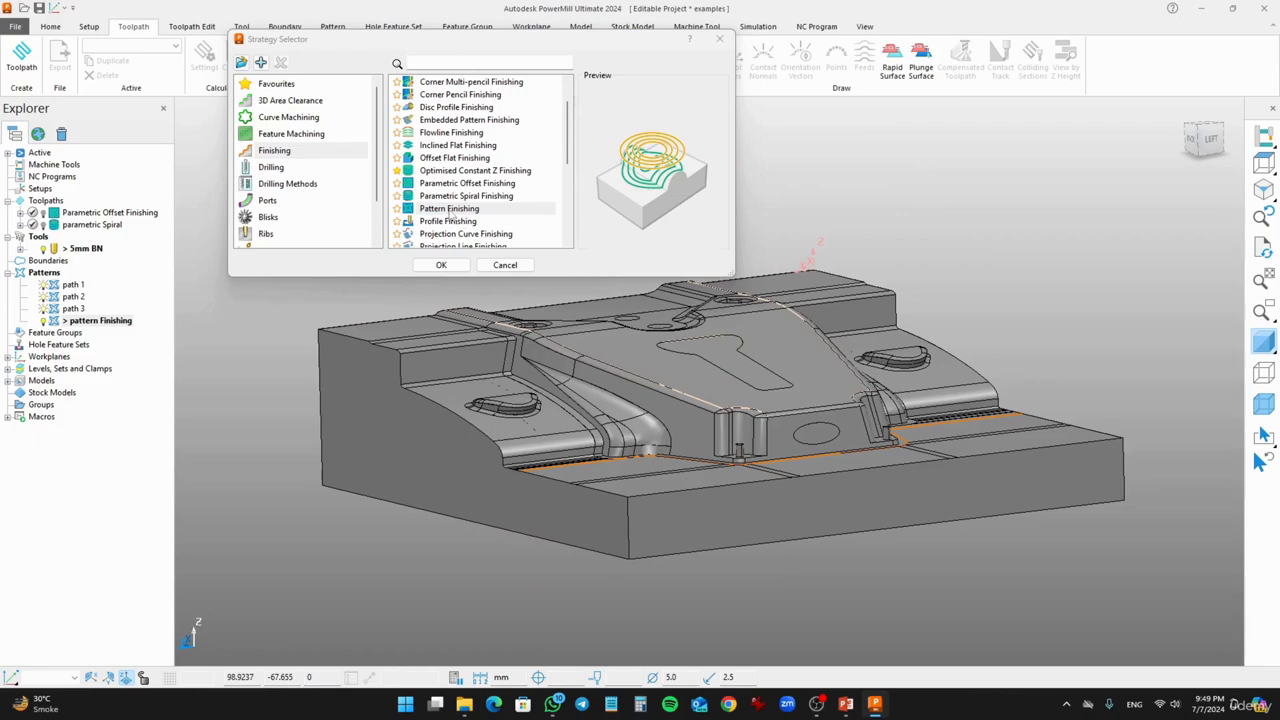
left_click(441, 265)
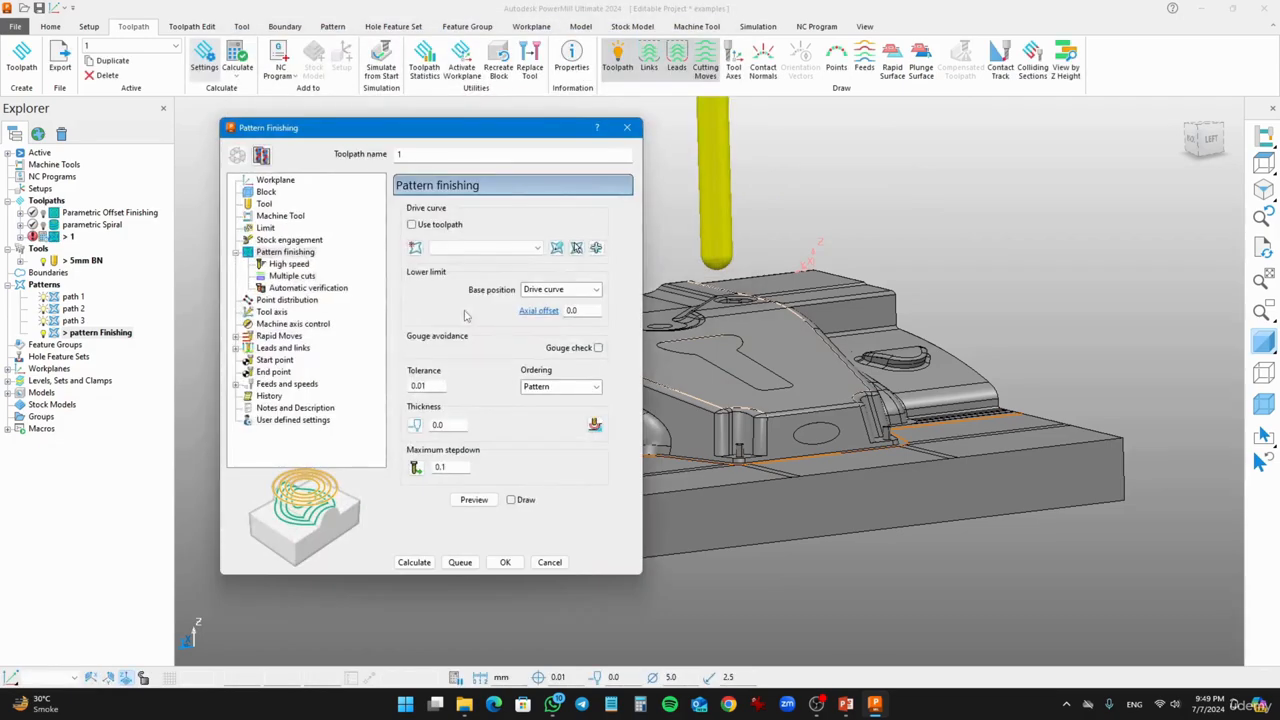
Name the toolpath "pattern Finishing" and check that it uses the 5mm BN ball nosed tool
double_click(425, 157)
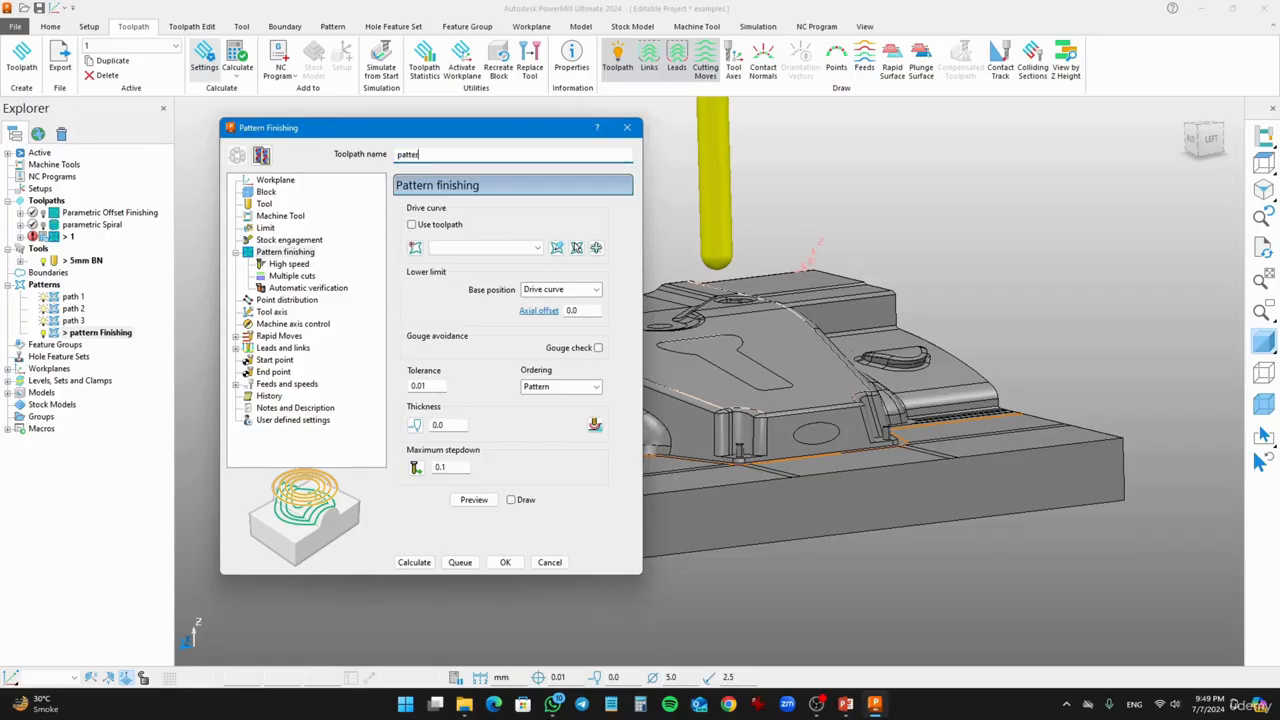
type("pattern Finishing")
left_click(262, 205)
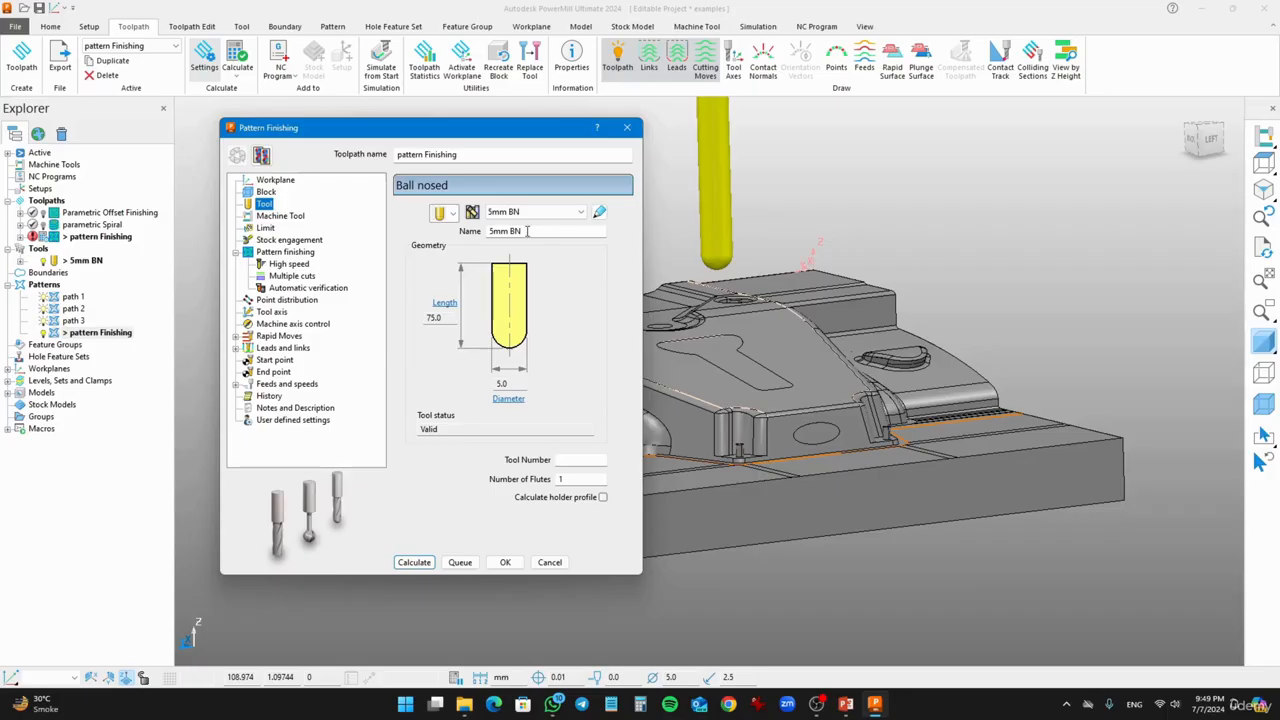
left_click_drag(543, 234, 472, 234)
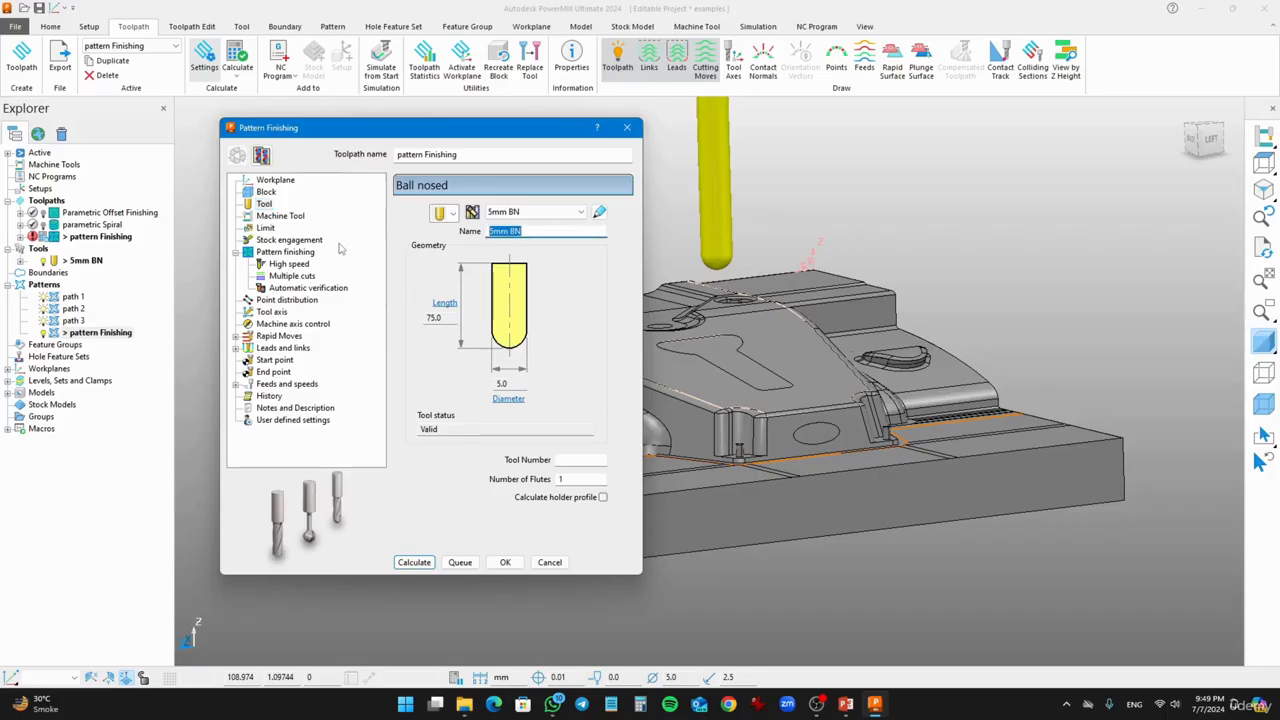
Set the pattern Finishing as the drive curve, keep Drive curve as base position, and calculate the toolpath
left_click(286, 253)
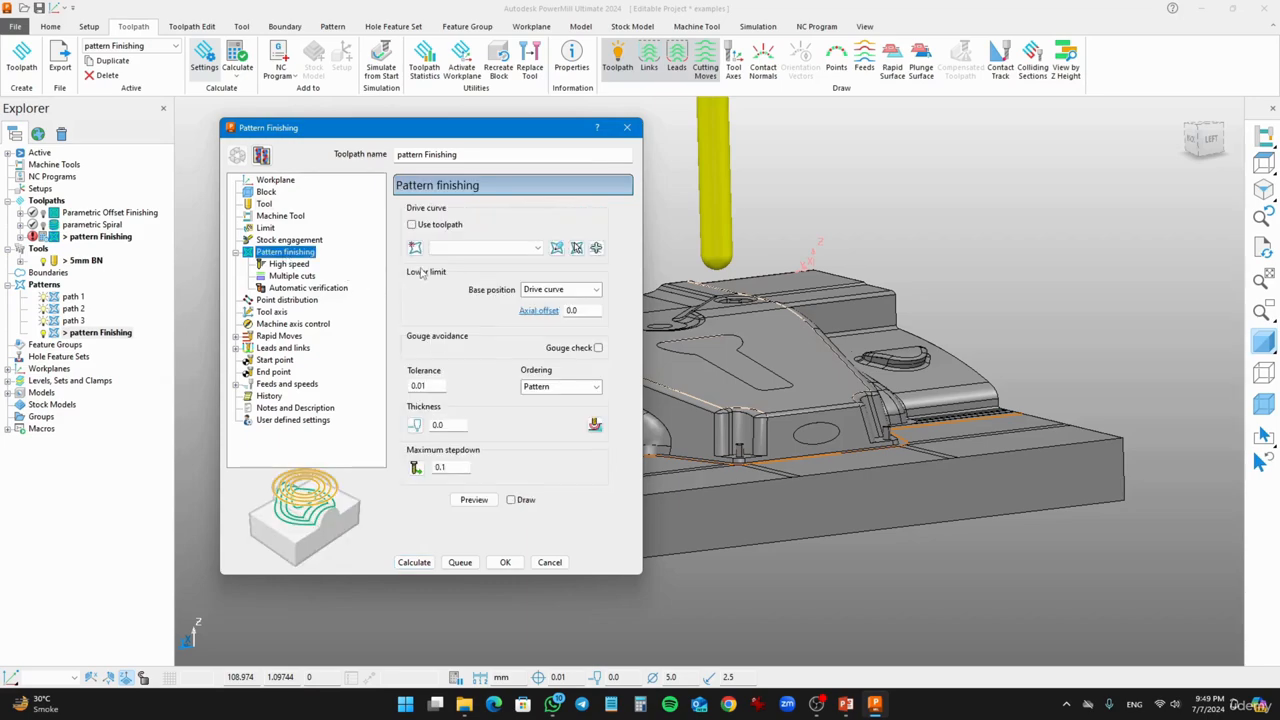
left_click(450, 250)
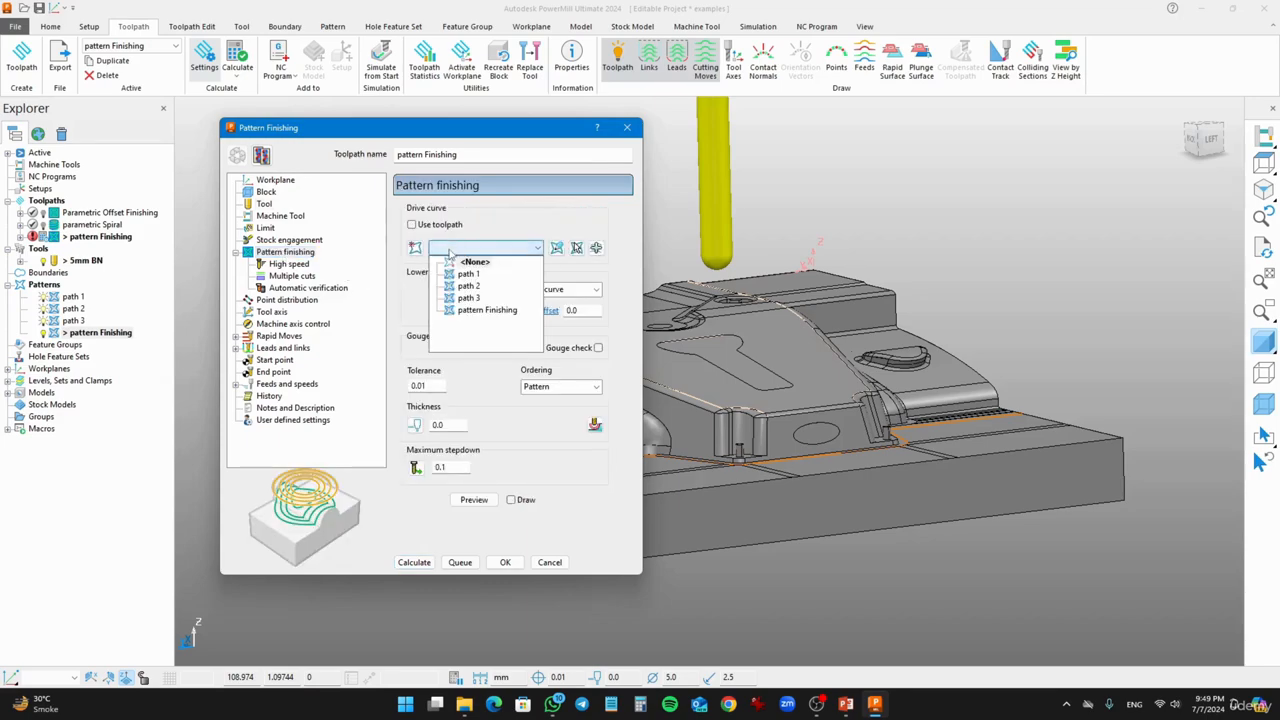
left_click(487, 311)
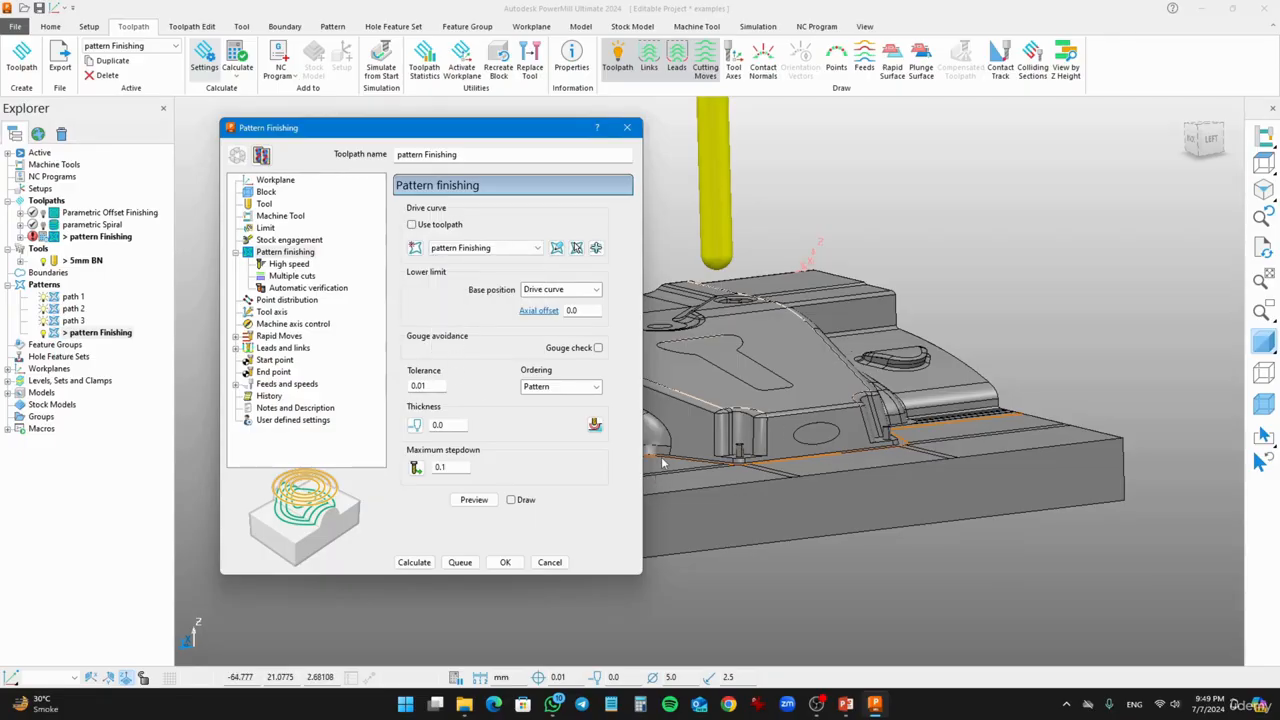
left_click(540, 290)
left_click(542, 300)
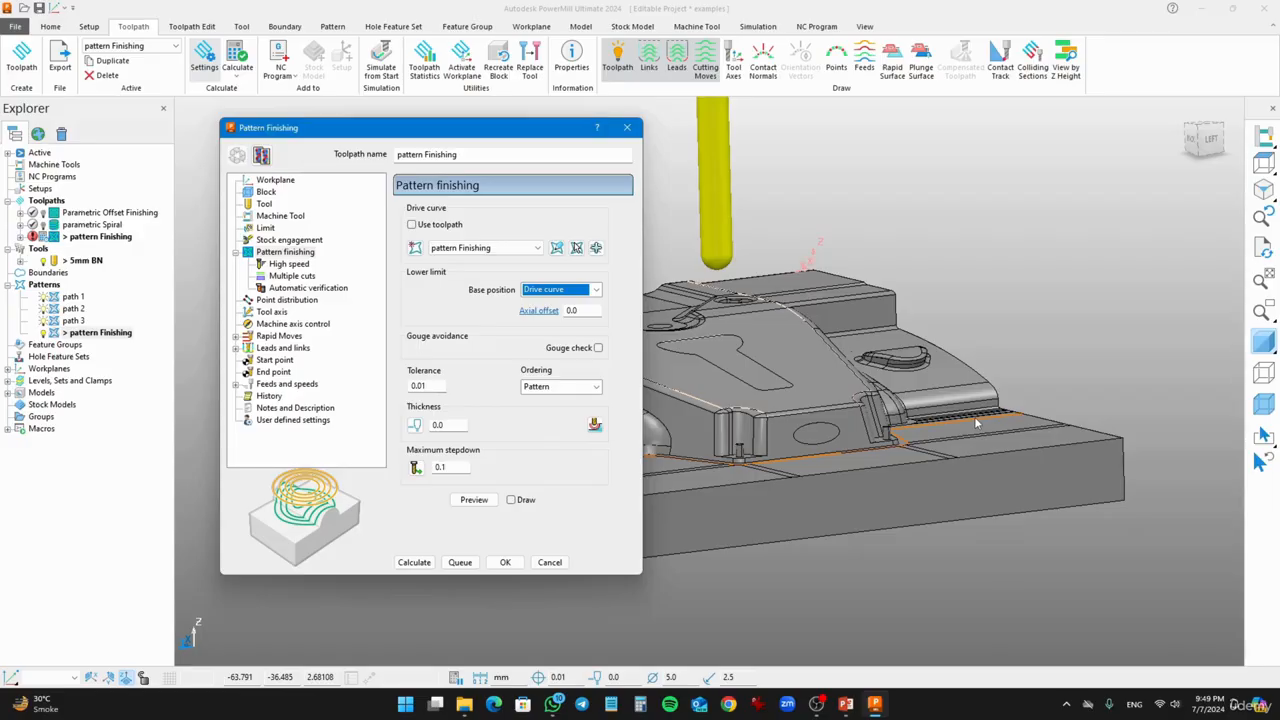
left_click(472, 497)
left_click(413, 563)
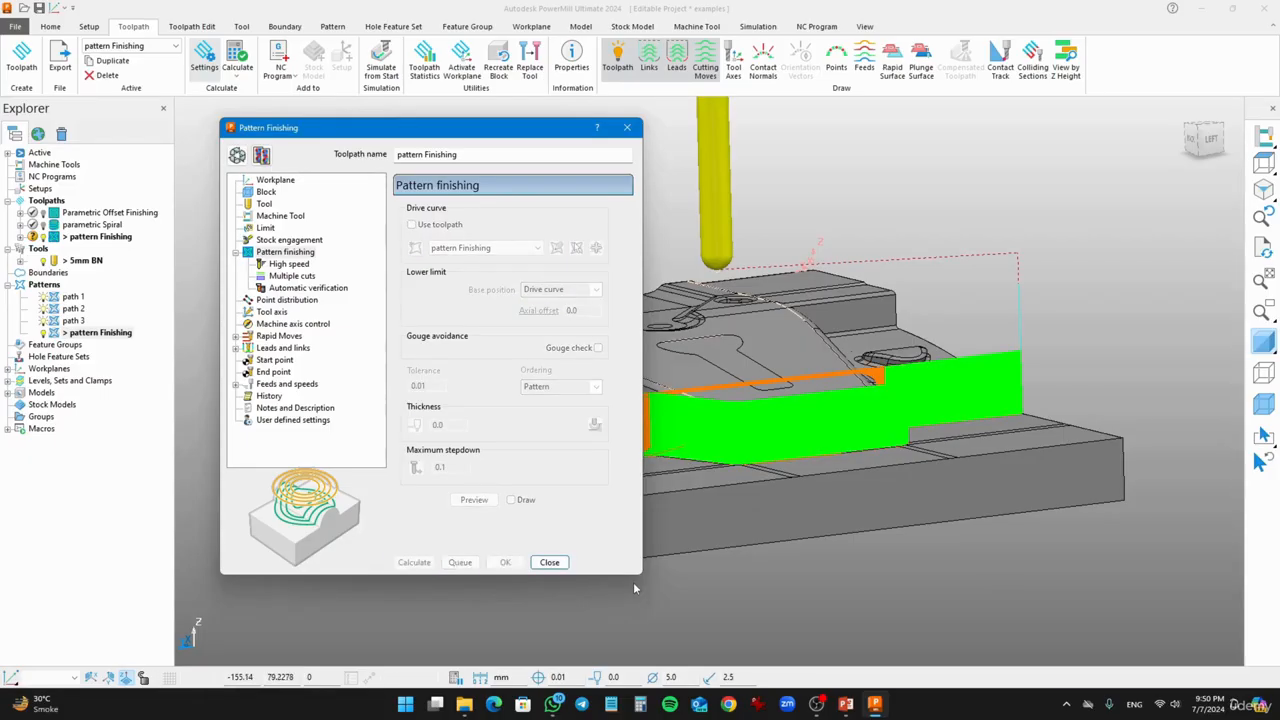
Review the calculated toolpath and its high speed, multiple cuts and automatic verification settings
middle_click_drag(812, 450, 850, 484)
left_click(300, 277)
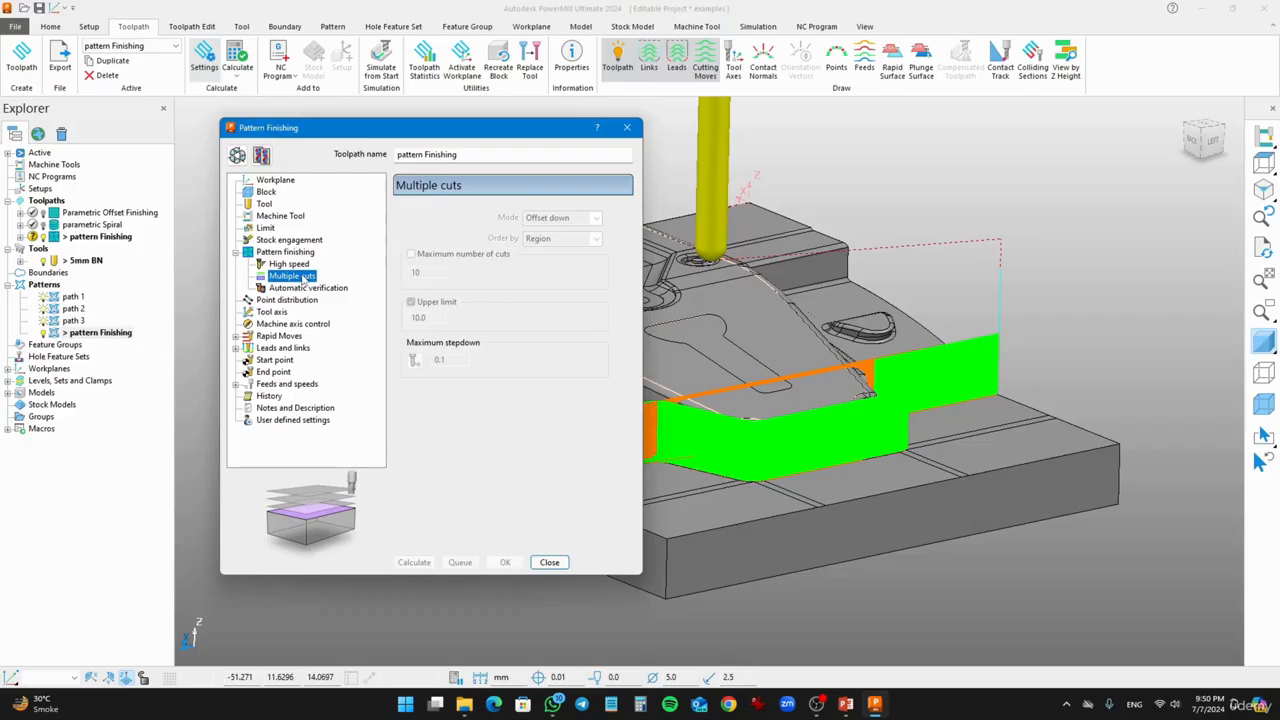
left_click(292, 264)
left_click(300, 277)
left_click(303, 288)
left_click(300, 277)
left_click(292, 264)
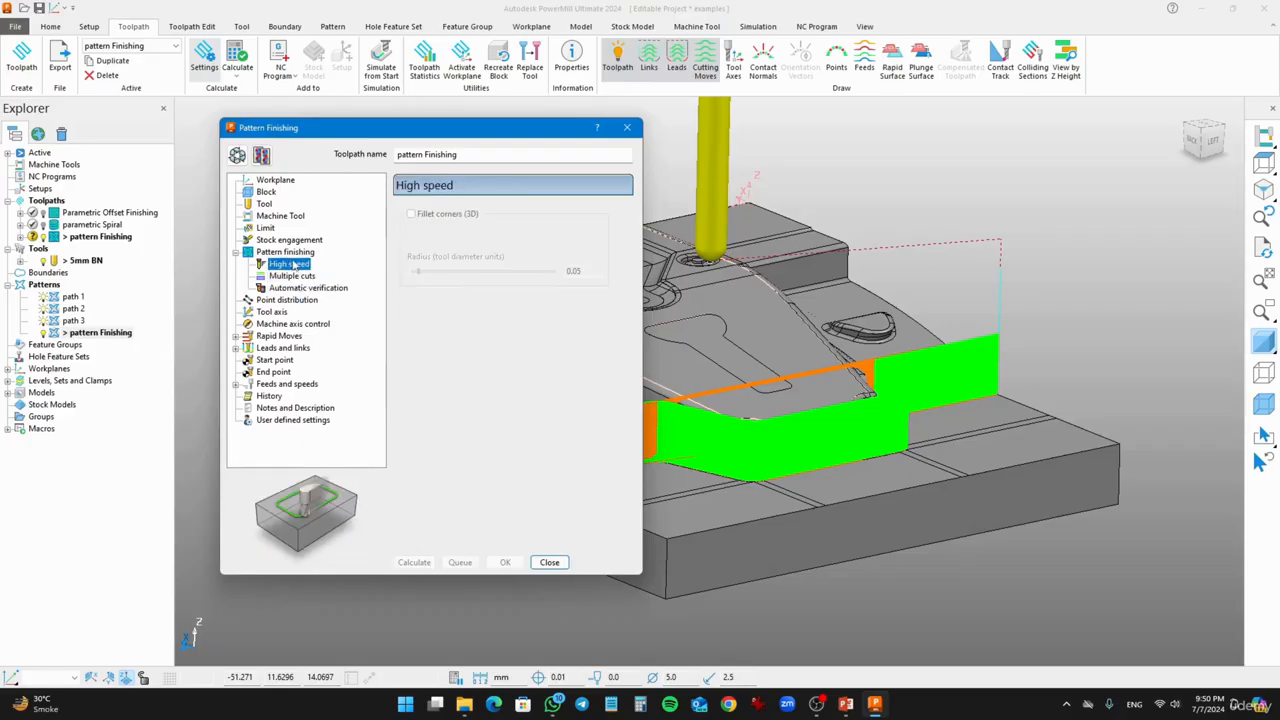
left_click(287, 252)
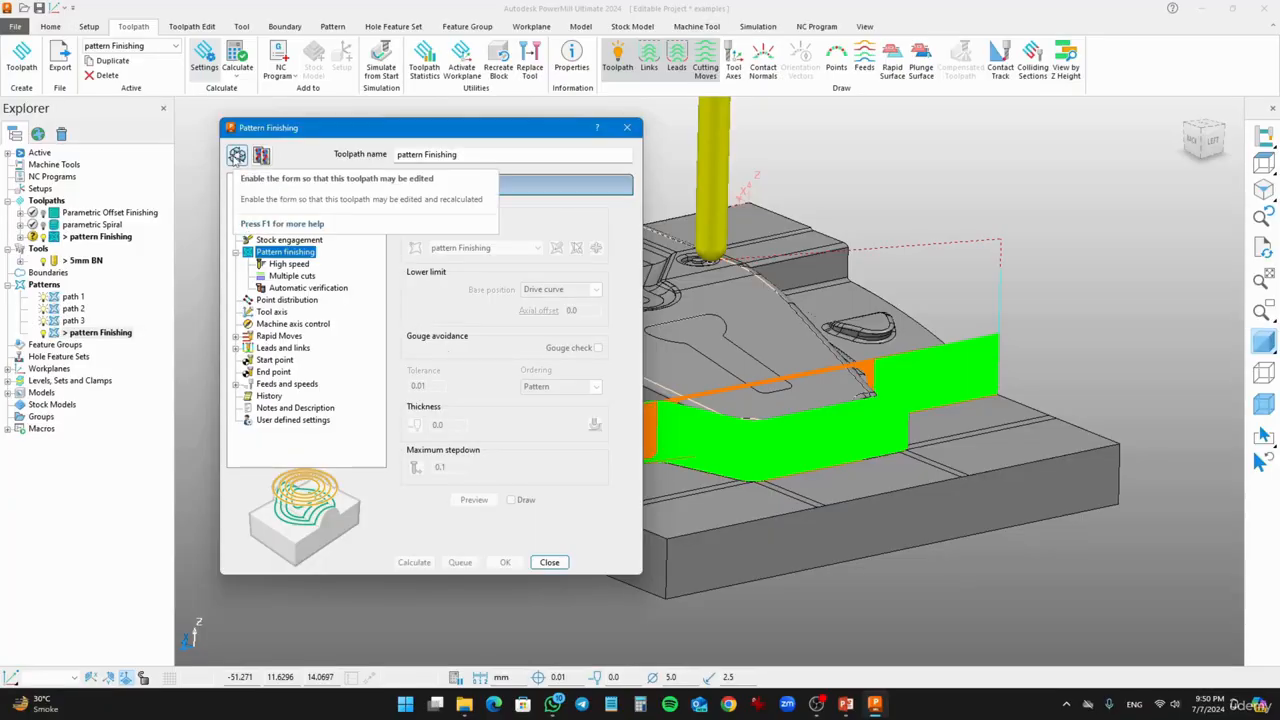
Display the block around the model to compare its height with the stacked toolpath passes
middle_click_drag(748, 404, 769, 342)
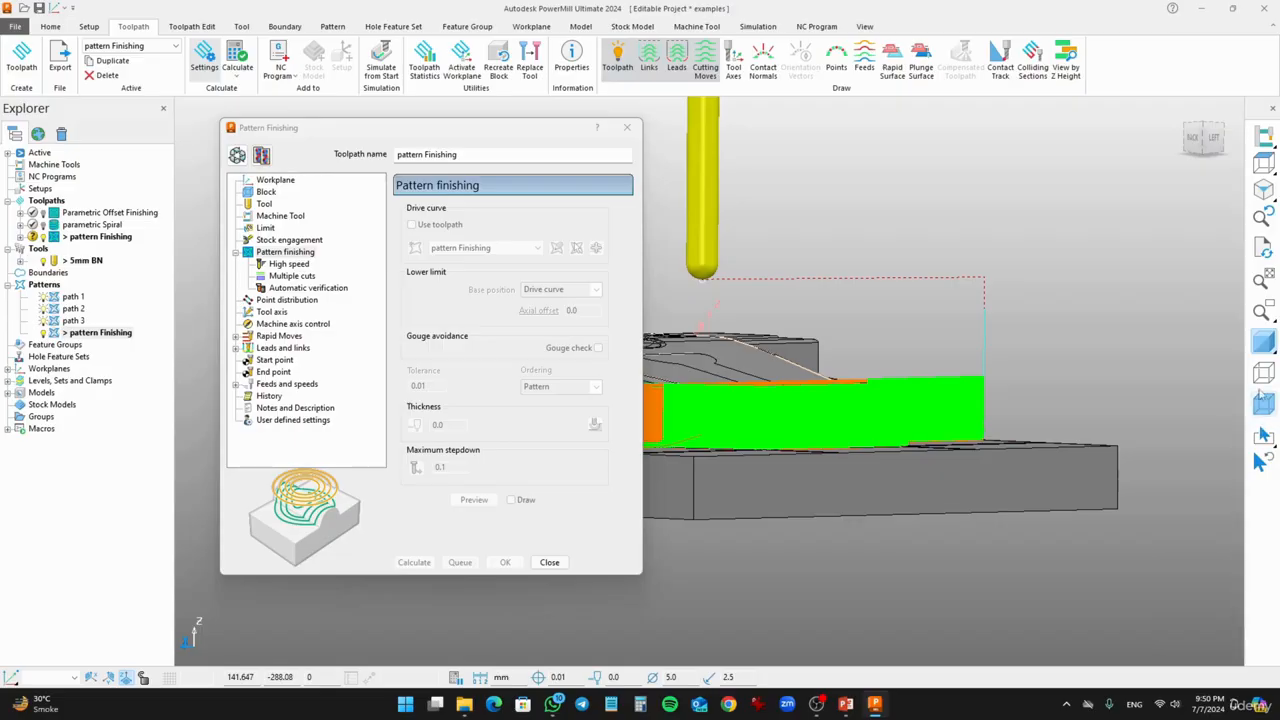
left_click(1262, 400)
middle_click_drag(891, 404, 960, 412)
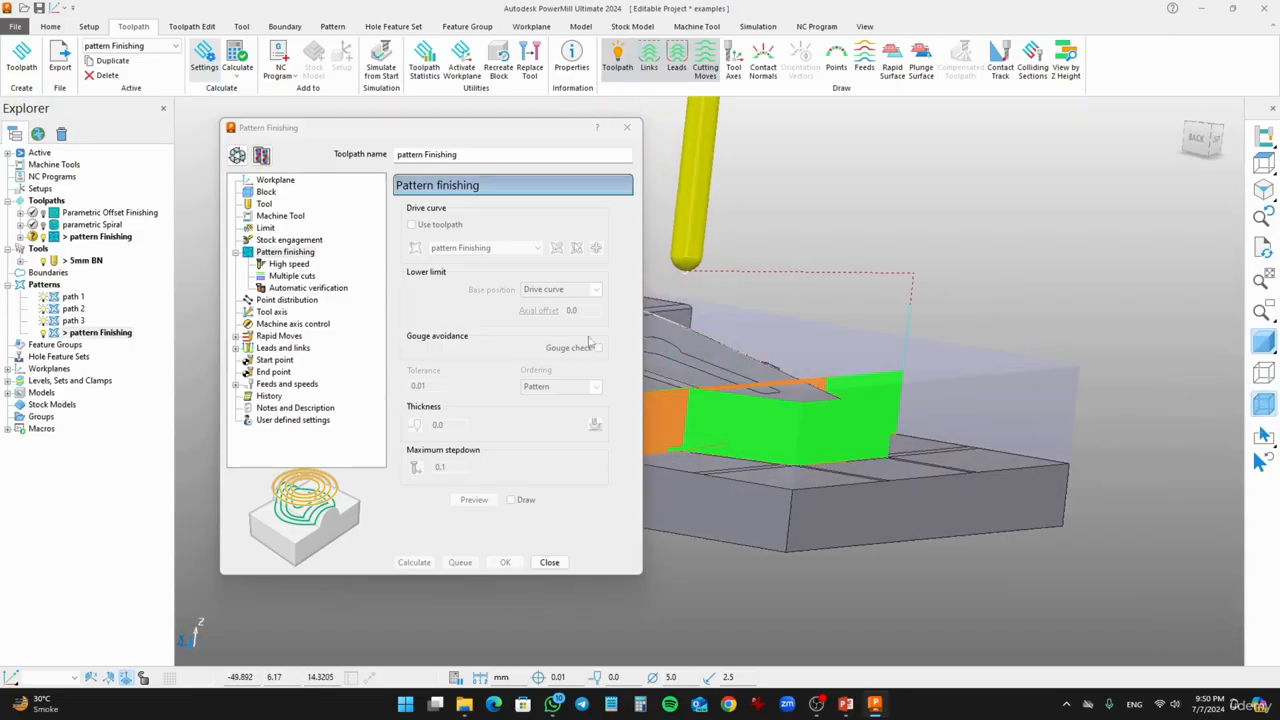
Make the toolpath editable again, set its multiple cuts mode to Off and recalculate it
left_click(291, 276)
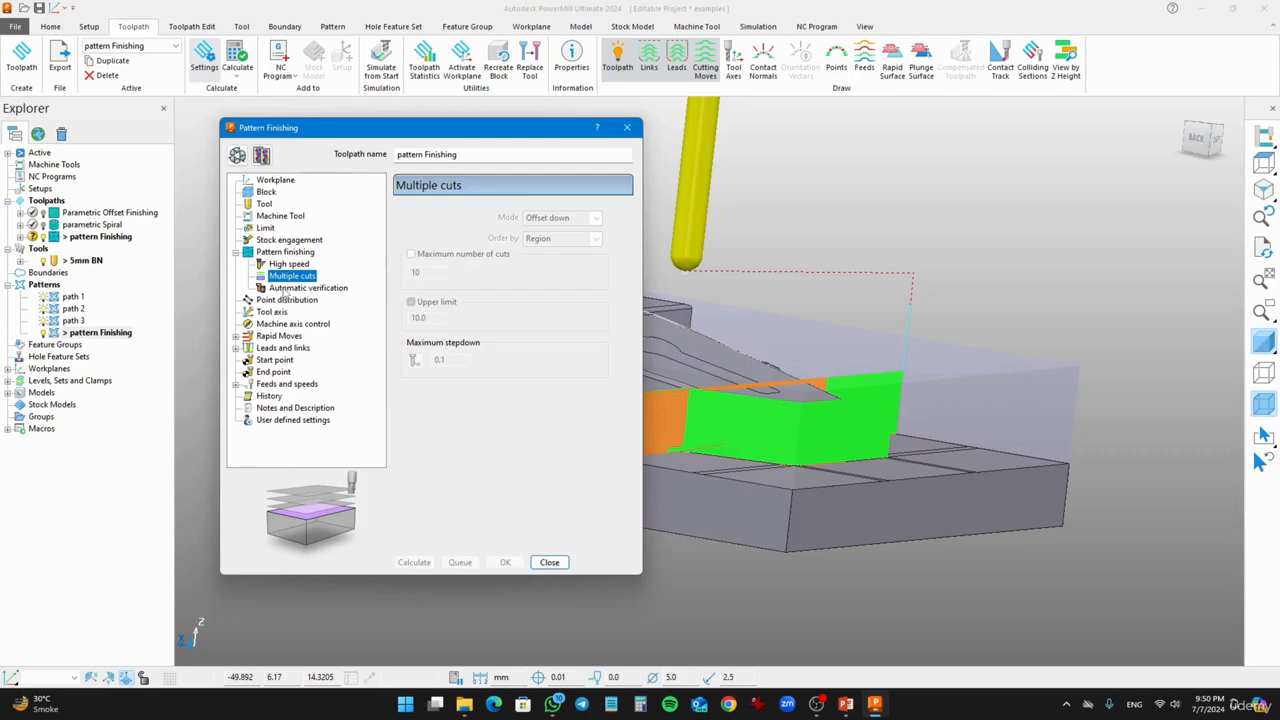
left_click(237, 155)
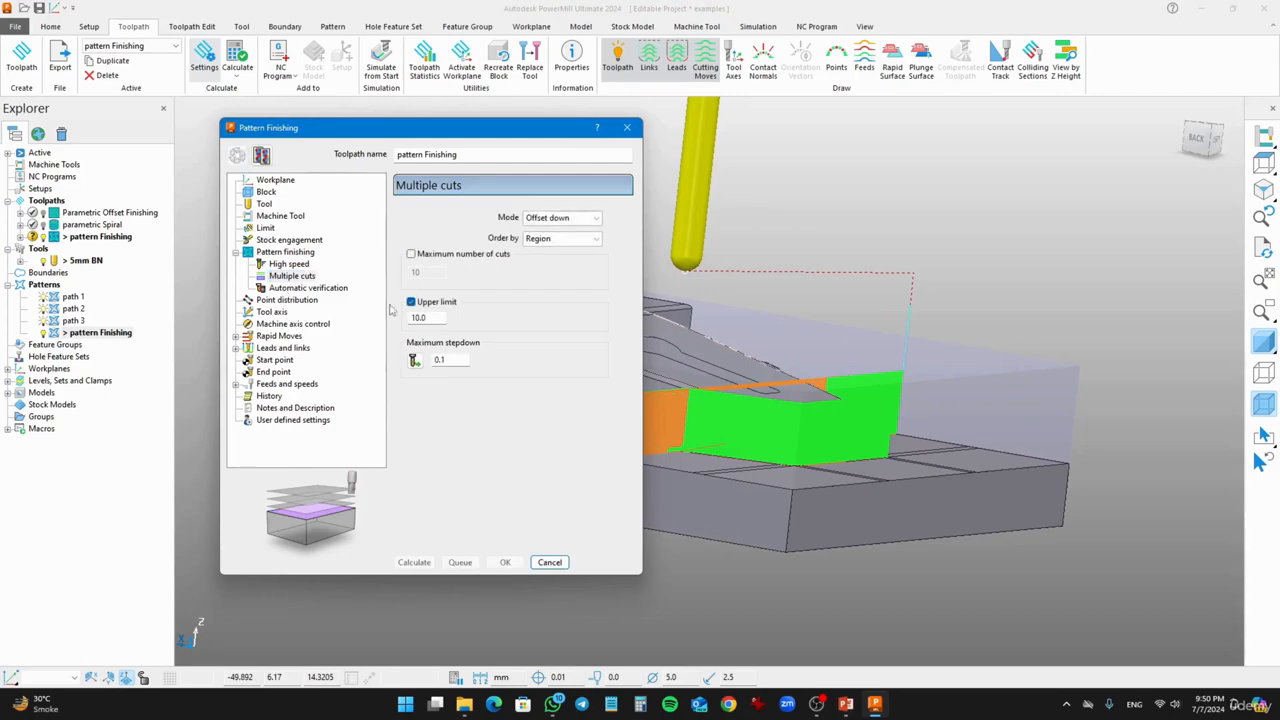
left_click(560, 218)
left_click(558, 231)
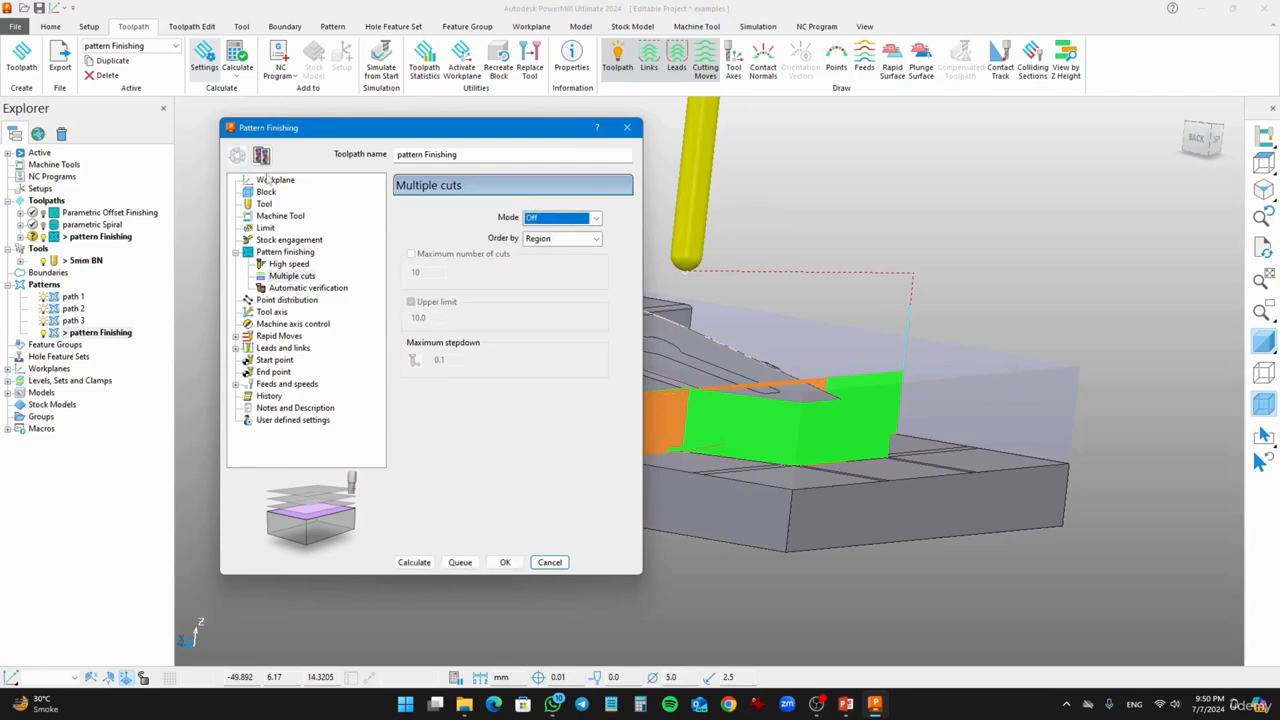
left_click(414, 562)
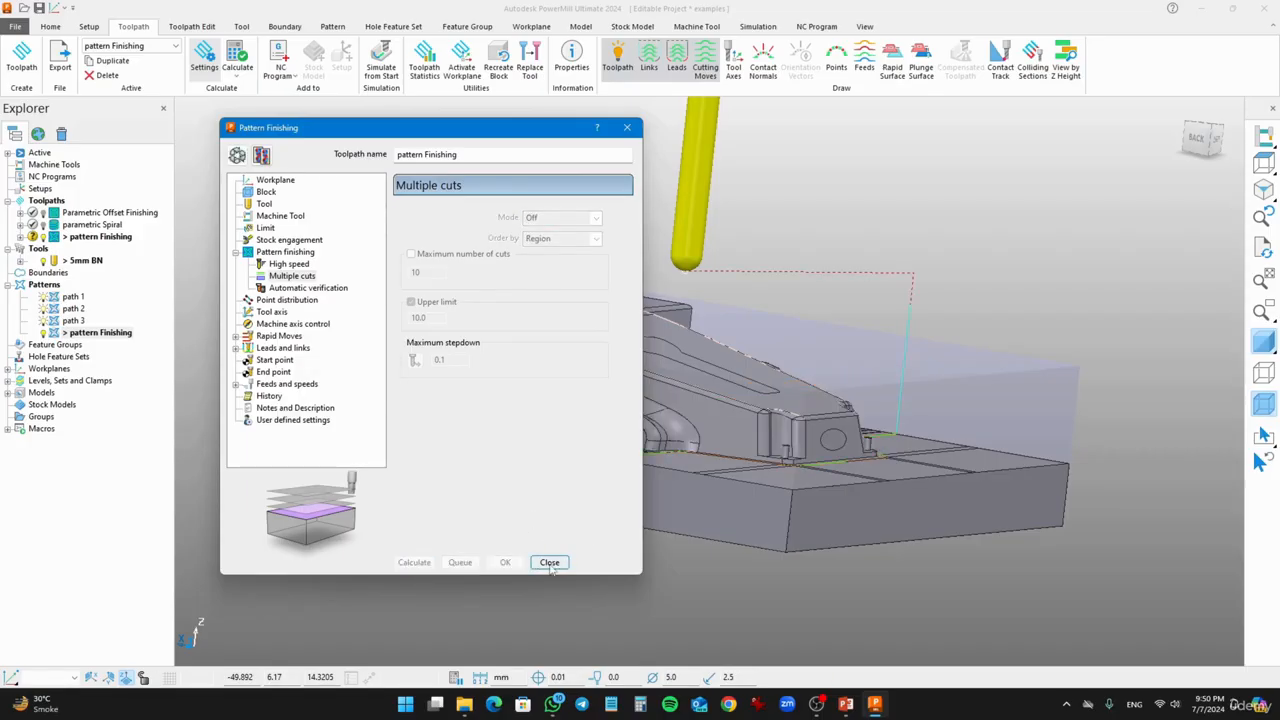
Move the Pattern Finishing dialog clear of the model and examine the recalculated toolpath along the floor edge
left_click_drag(493, 135, 305, 124)
middle_click_drag(898, 423, 852, 490)
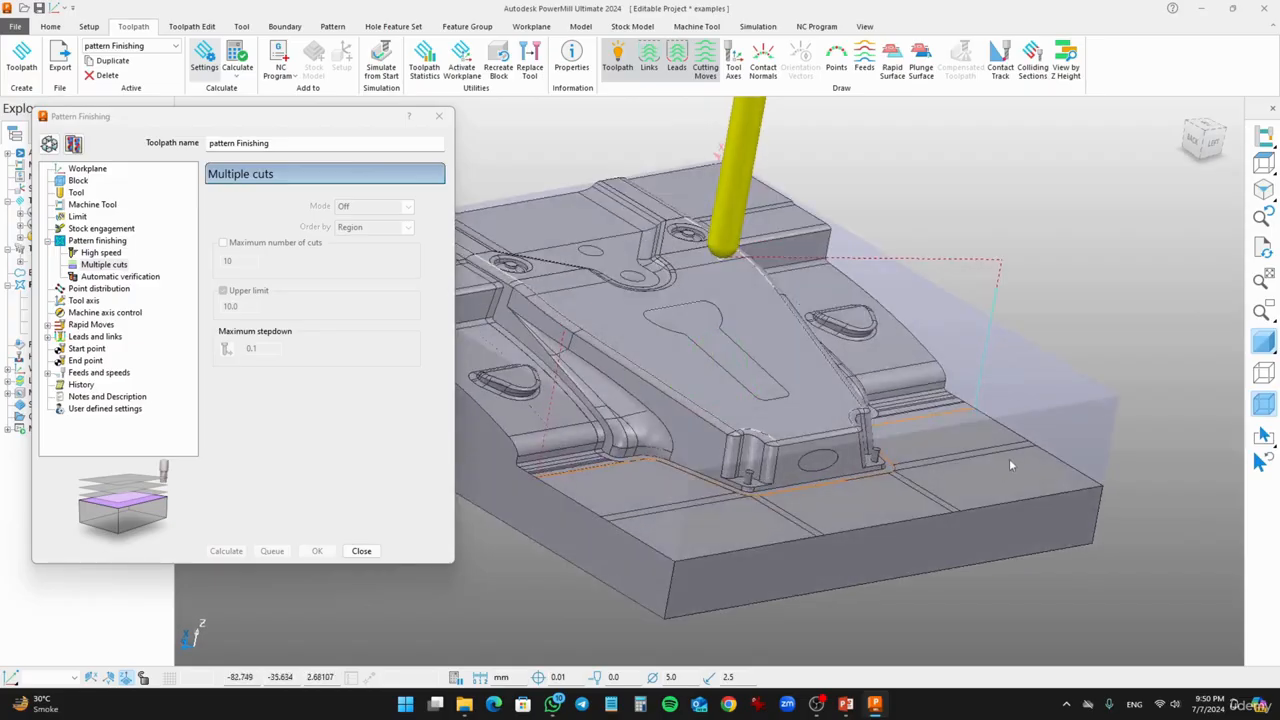
middle_click_drag(1010, 460, 1046, 339)
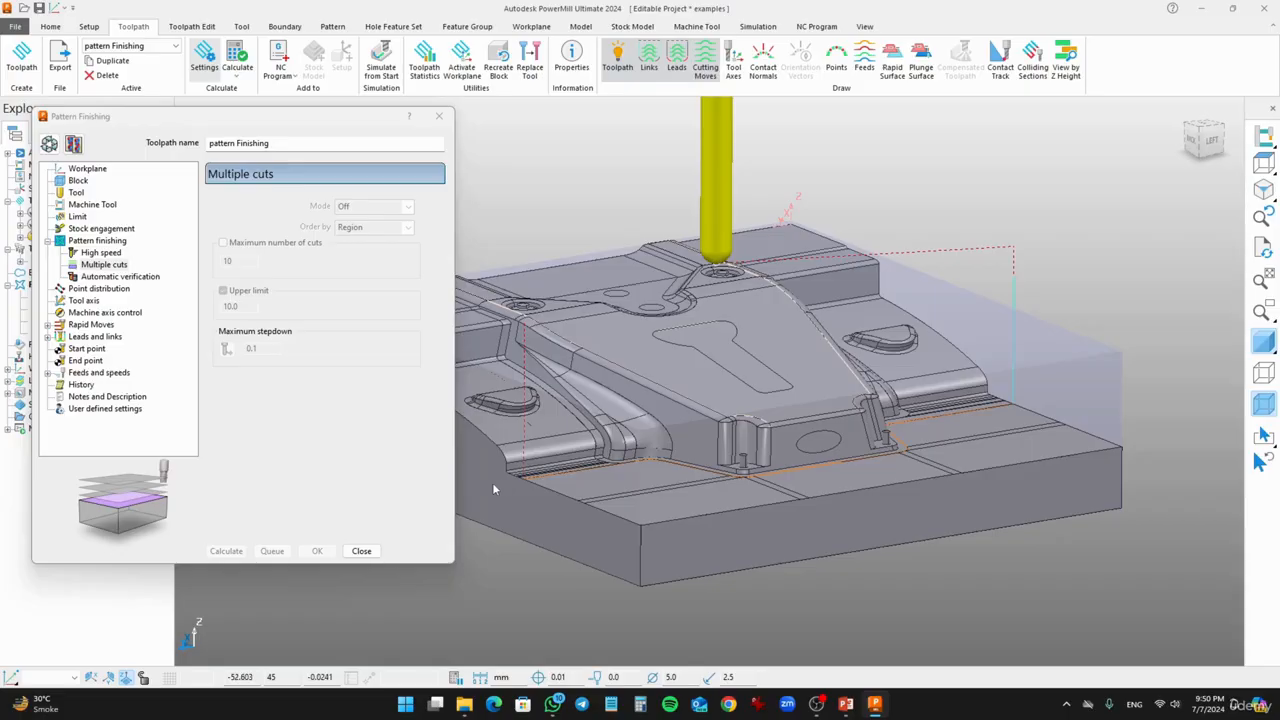
left_click_drag(207, 122, 183, 172)
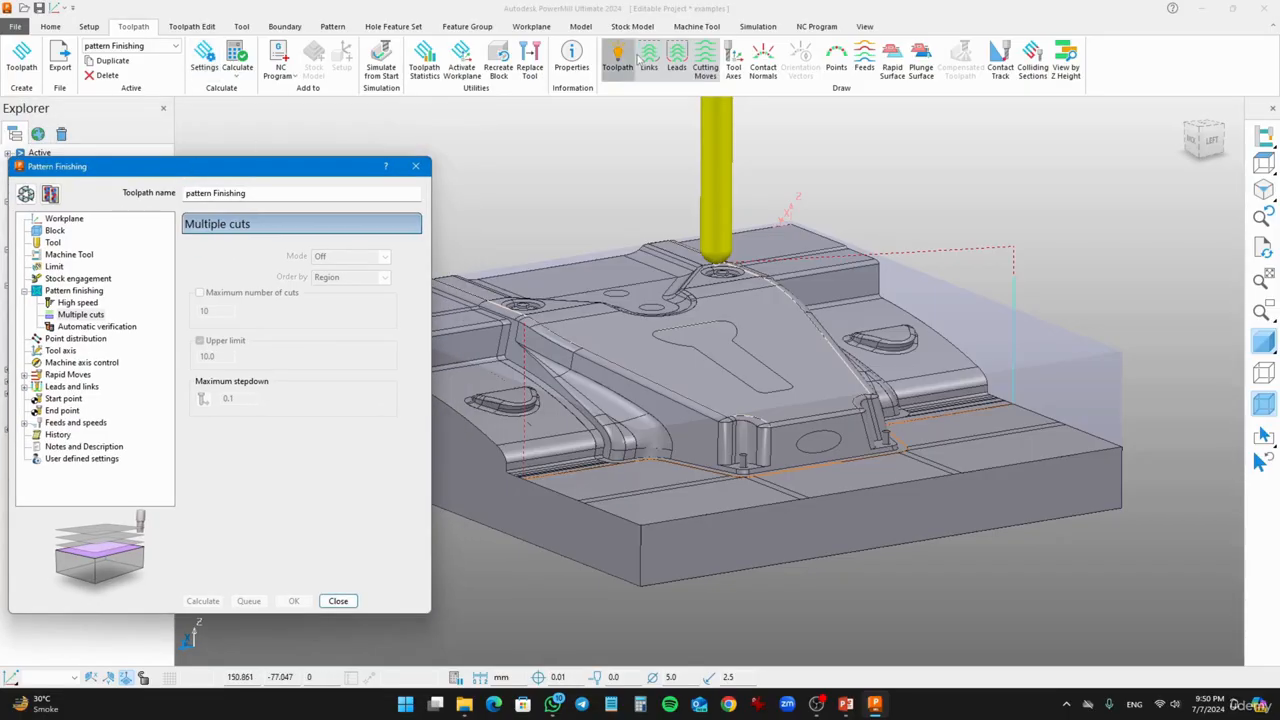
Simulate the pattern Finishing toolpath with the control speed lowered to 3.0 x feed rate
left_click(757, 26)
left_click(148, 46)
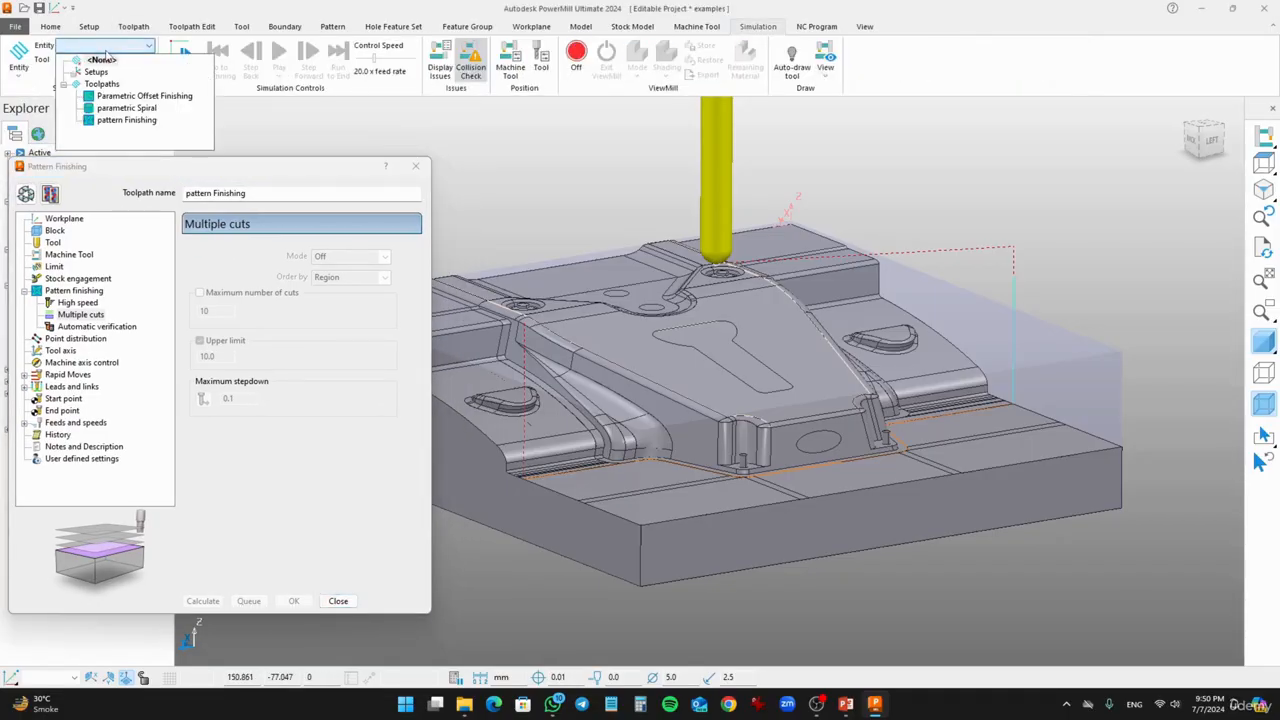
left_click(120, 120)
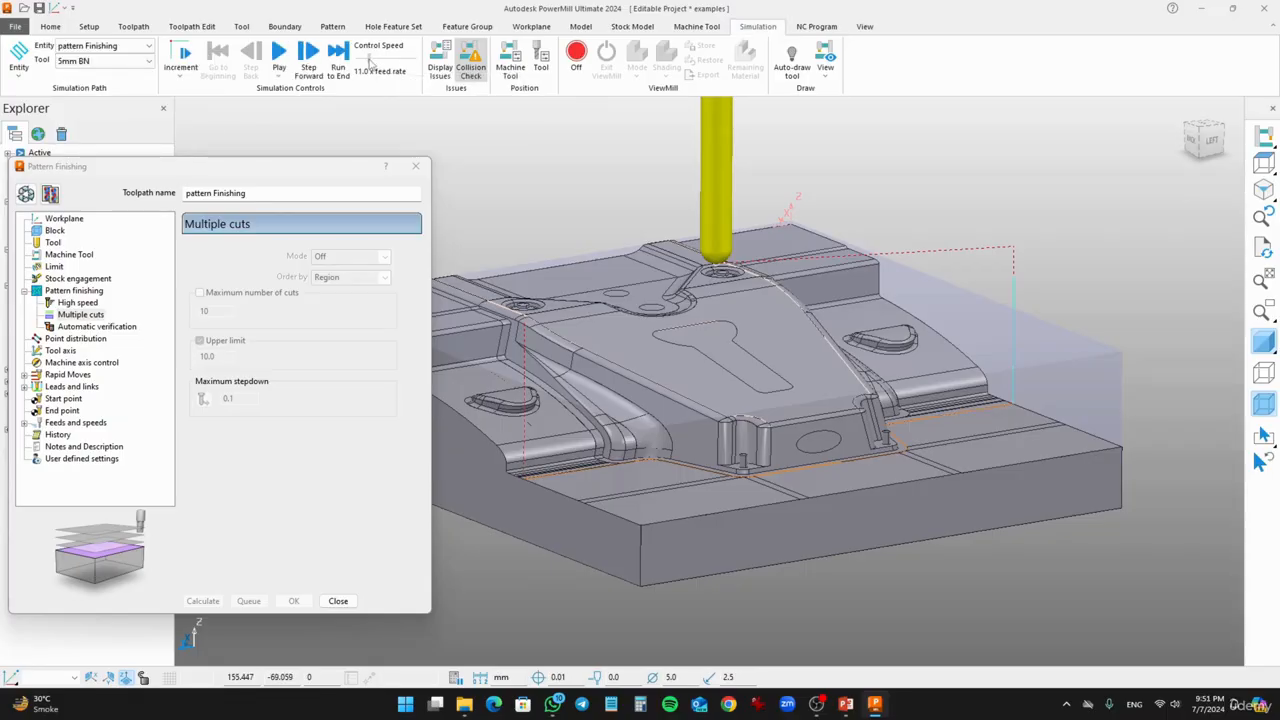
left_click_drag(378, 62, 367, 62)
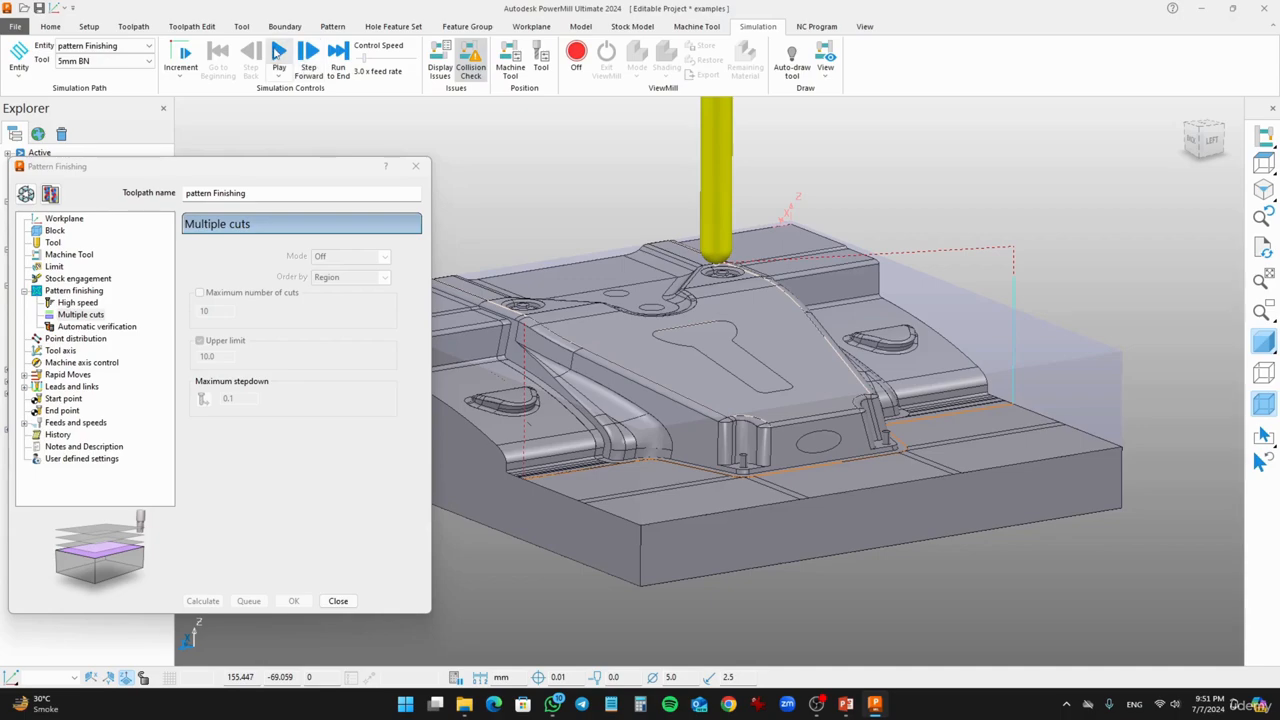
left_click(278, 52)
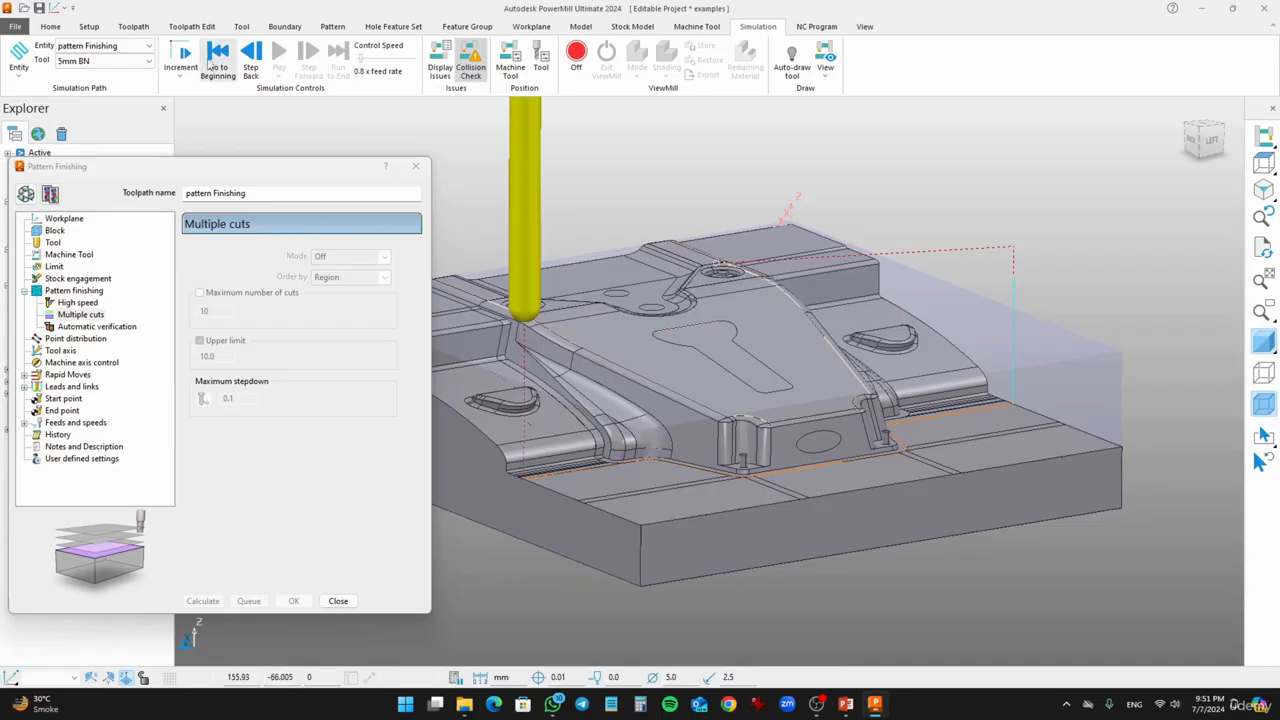
Rerun the pattern Finishing toolpath simulation from its beginning and watch the tool follow the floor edge
left_click(217, 53)
left_click(279, 55)
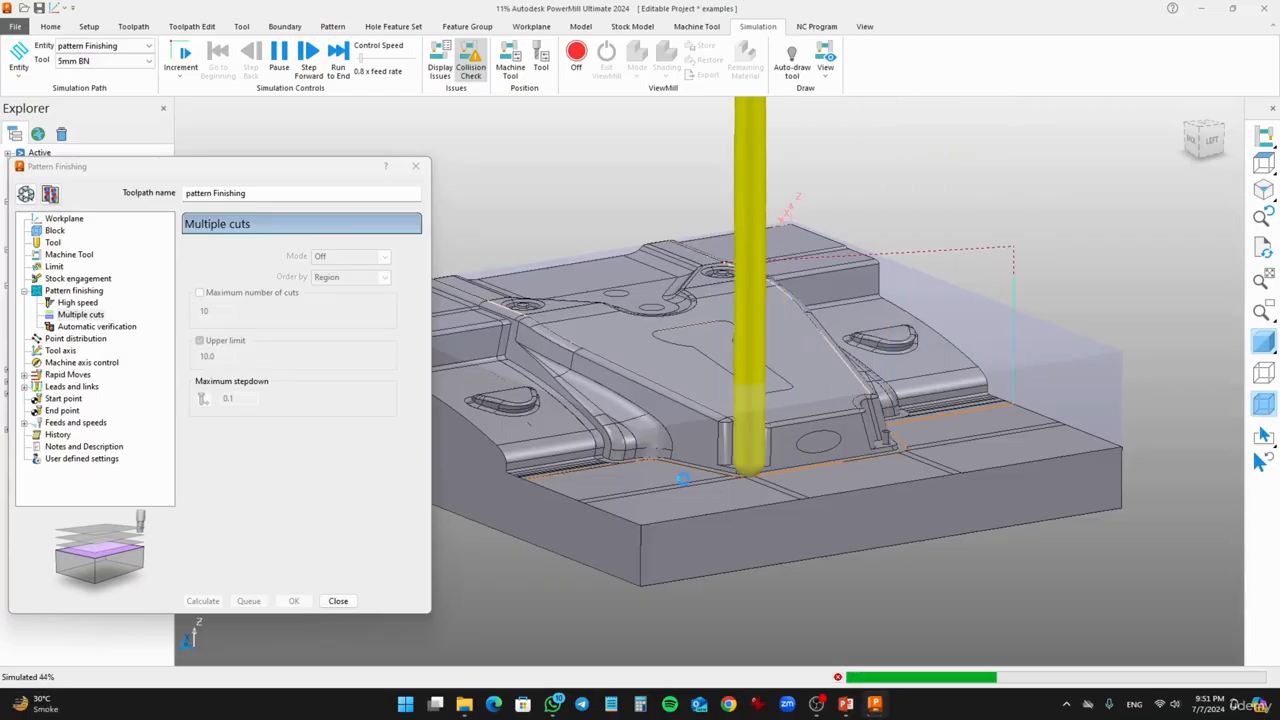
middle_click_drag(894, 543, 1152, 581)
middle_click_drag(672, 521, 851, 506)
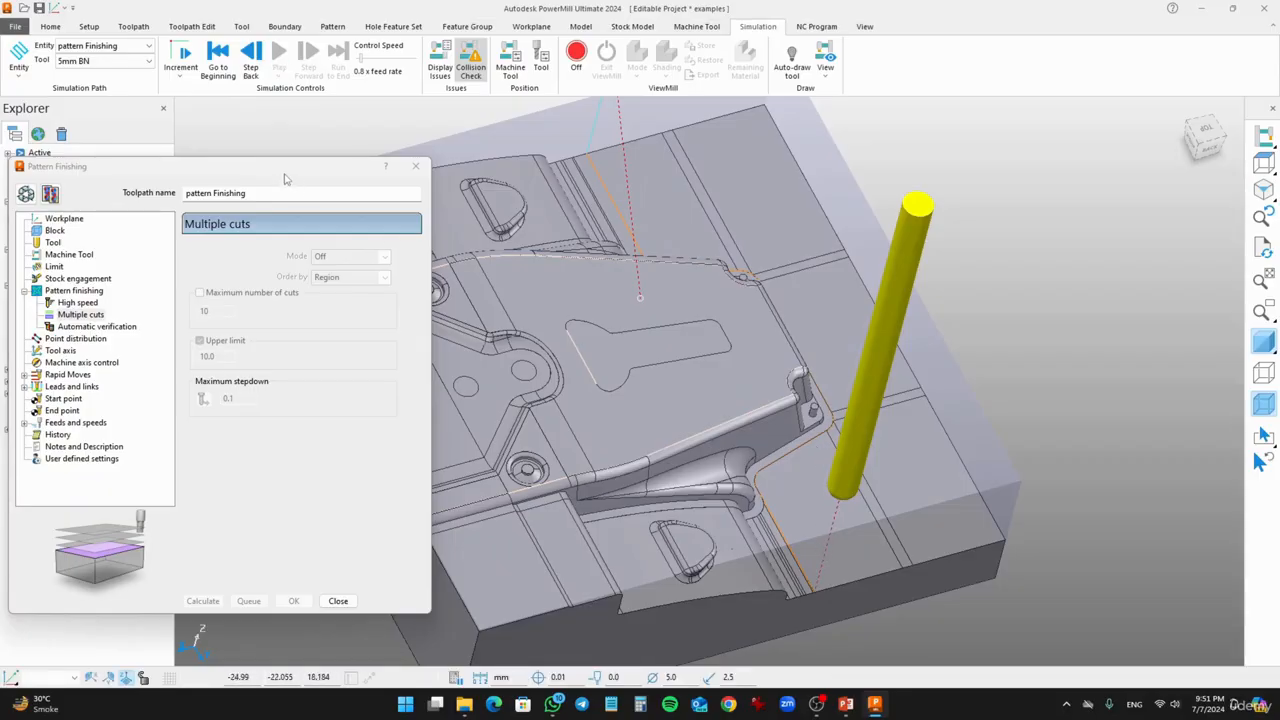
Show the Multiple cuts settings of the pattern Finishing toolpath and make the toolpath editable again
left_click_drag(284, 170, 576, 175)
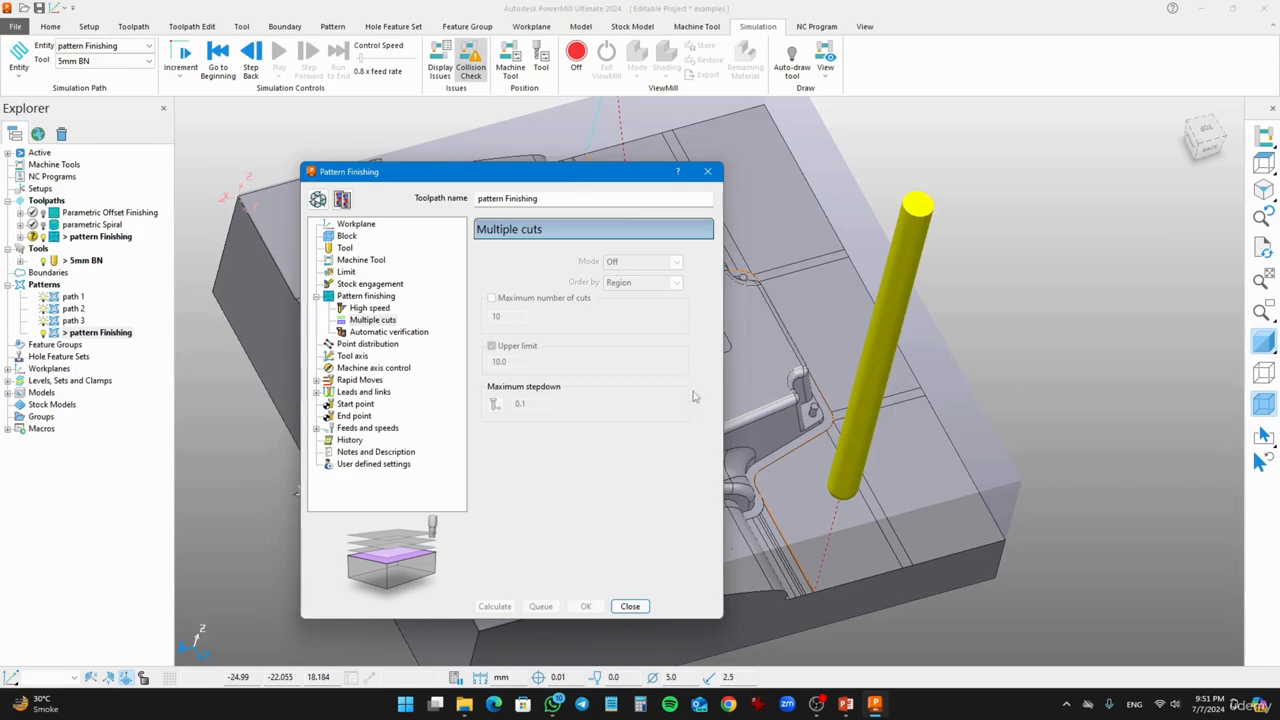
middle_click_drag(694, 392, 738, 382)
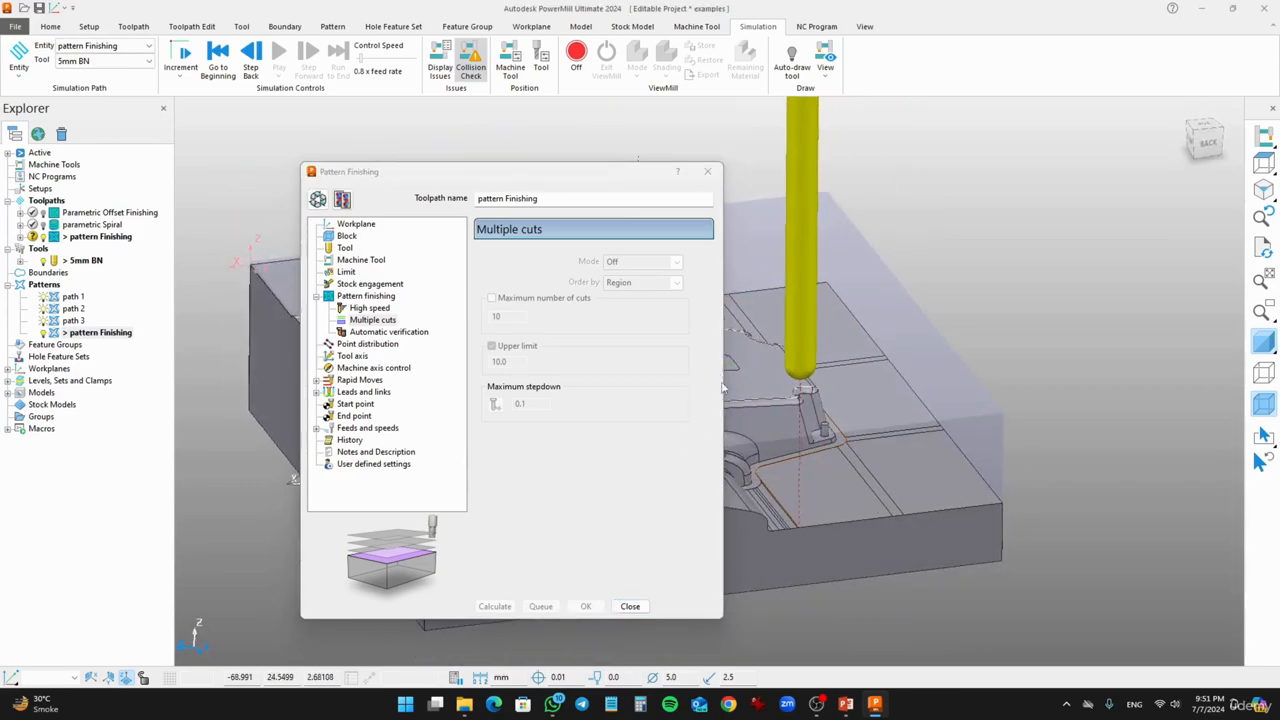
left_click(372, 321)
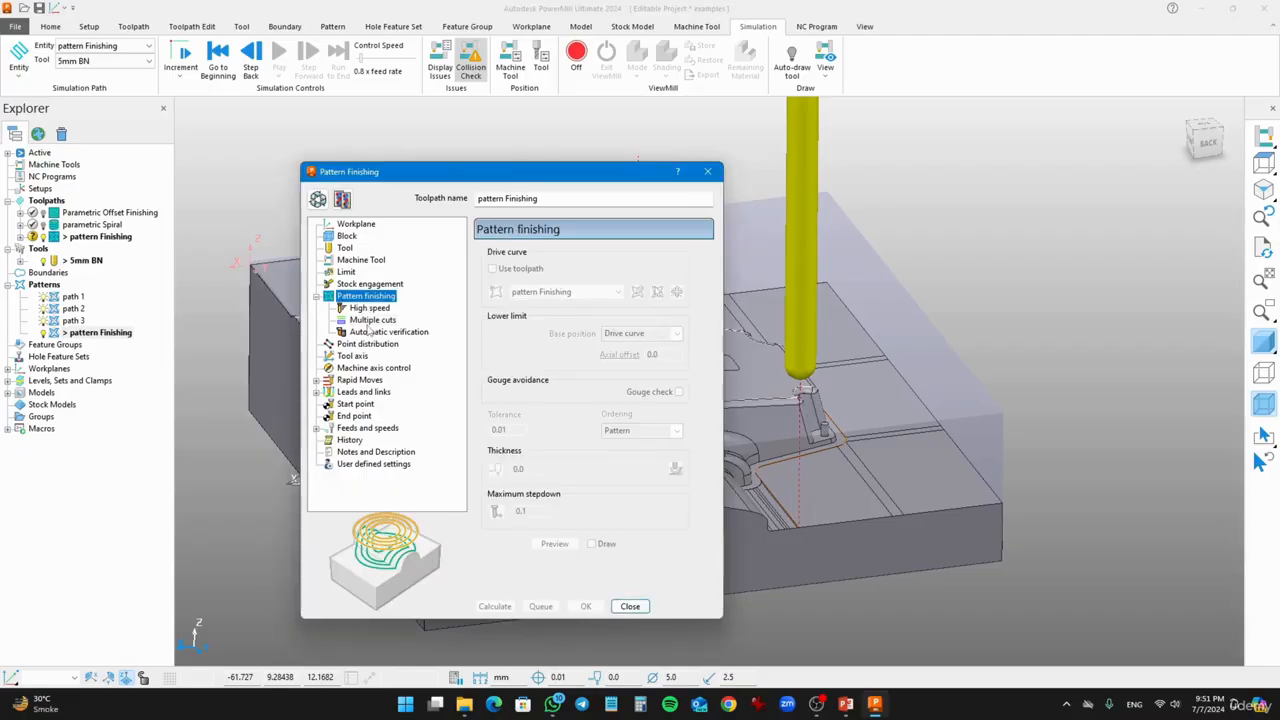
left_click(372, 320)
left_click(317, 199)
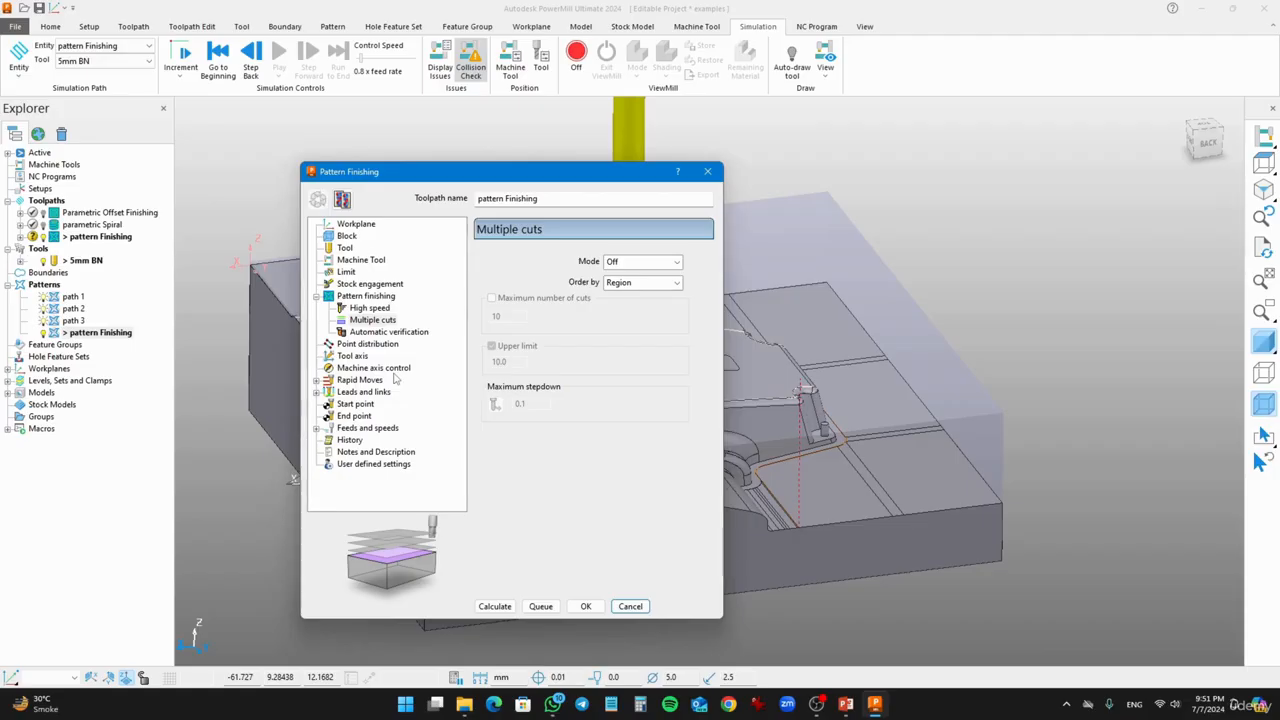
Place the Pattern Finishing dialog clear of the model and set the multiple cuts mode to Offset down
left_click(627, 263)
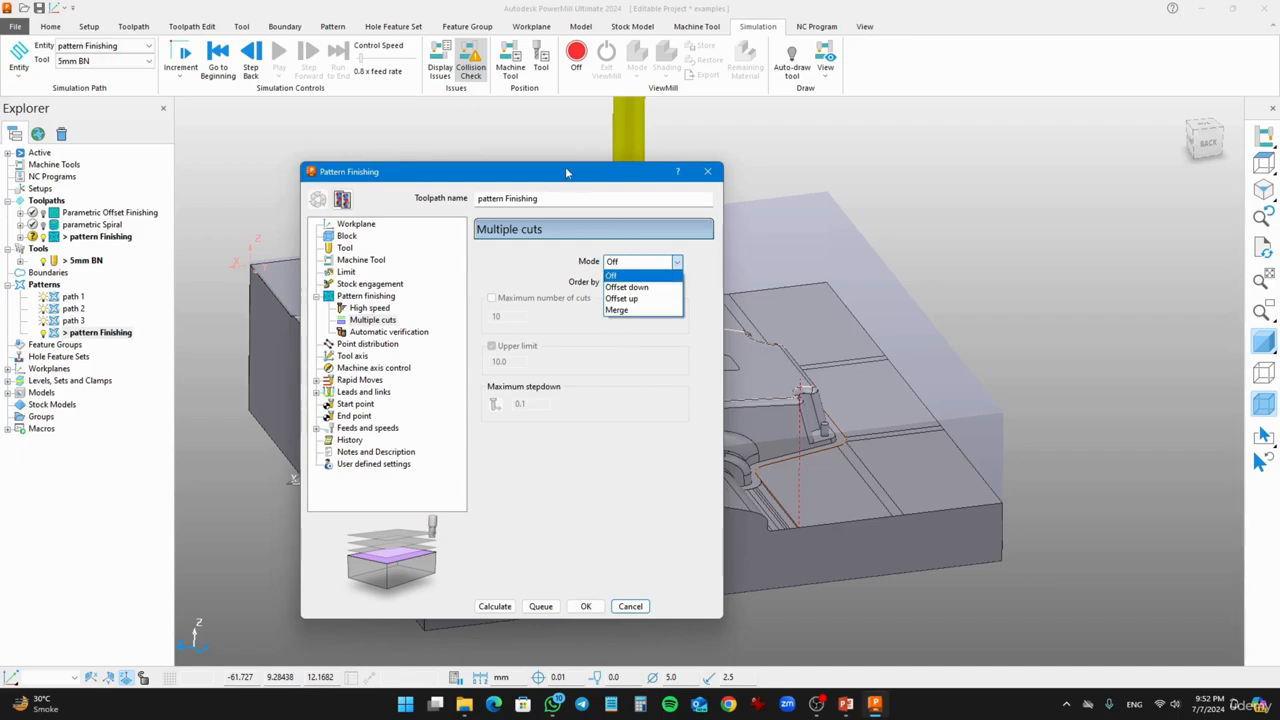
left_click(515, 176)
left_click_drag(515, 176, 202, 195)
middle_click_drag(678, 451, 432, 350)
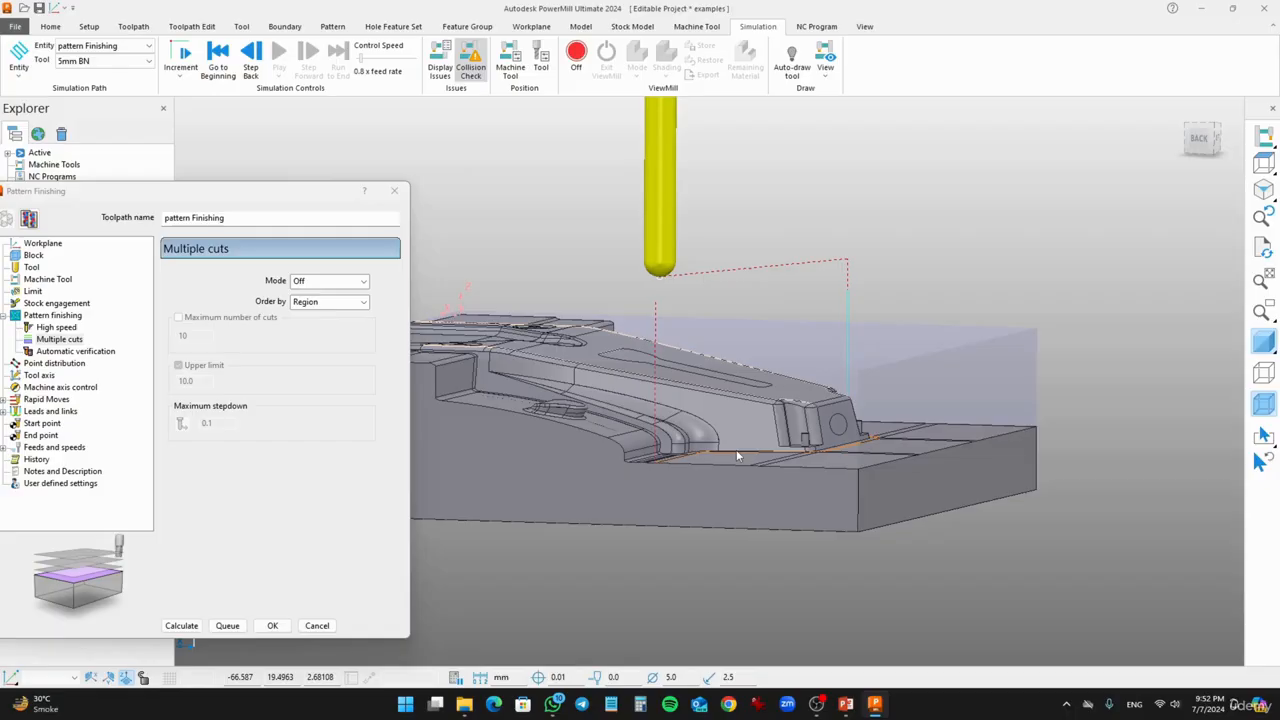
middle_click_drag(733, 453, 713, 343)
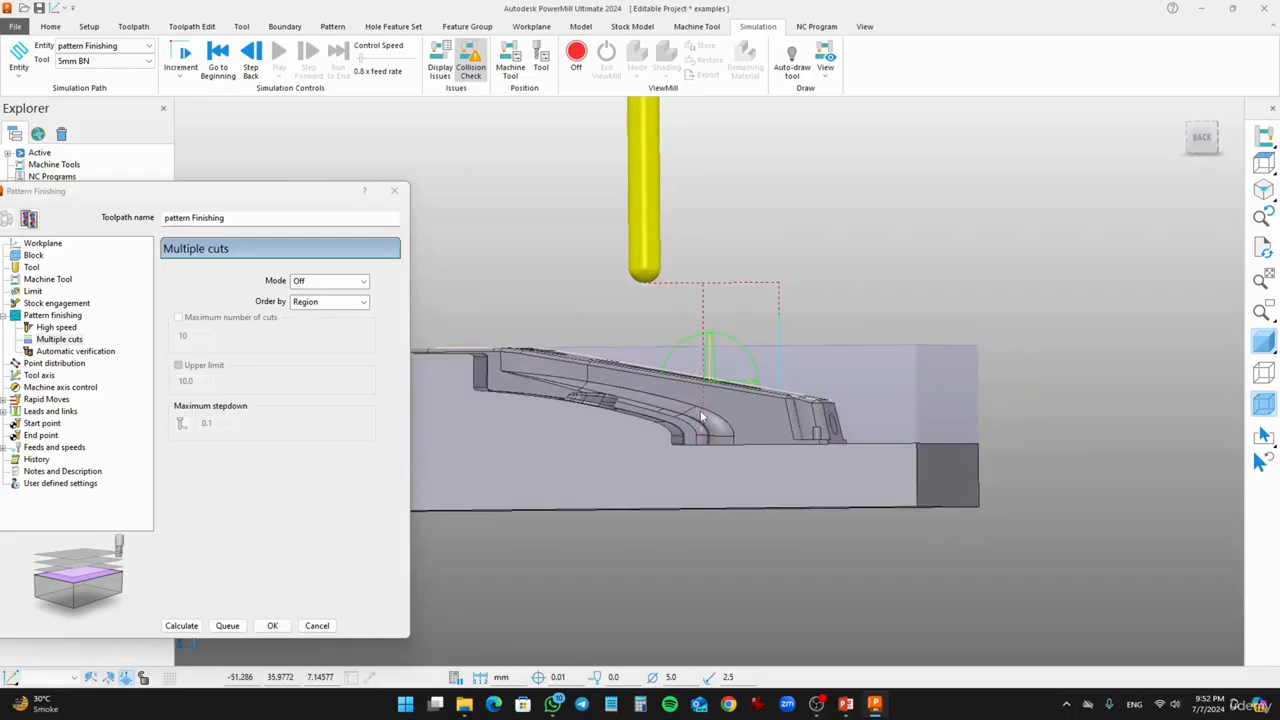
left_click(337, 282)
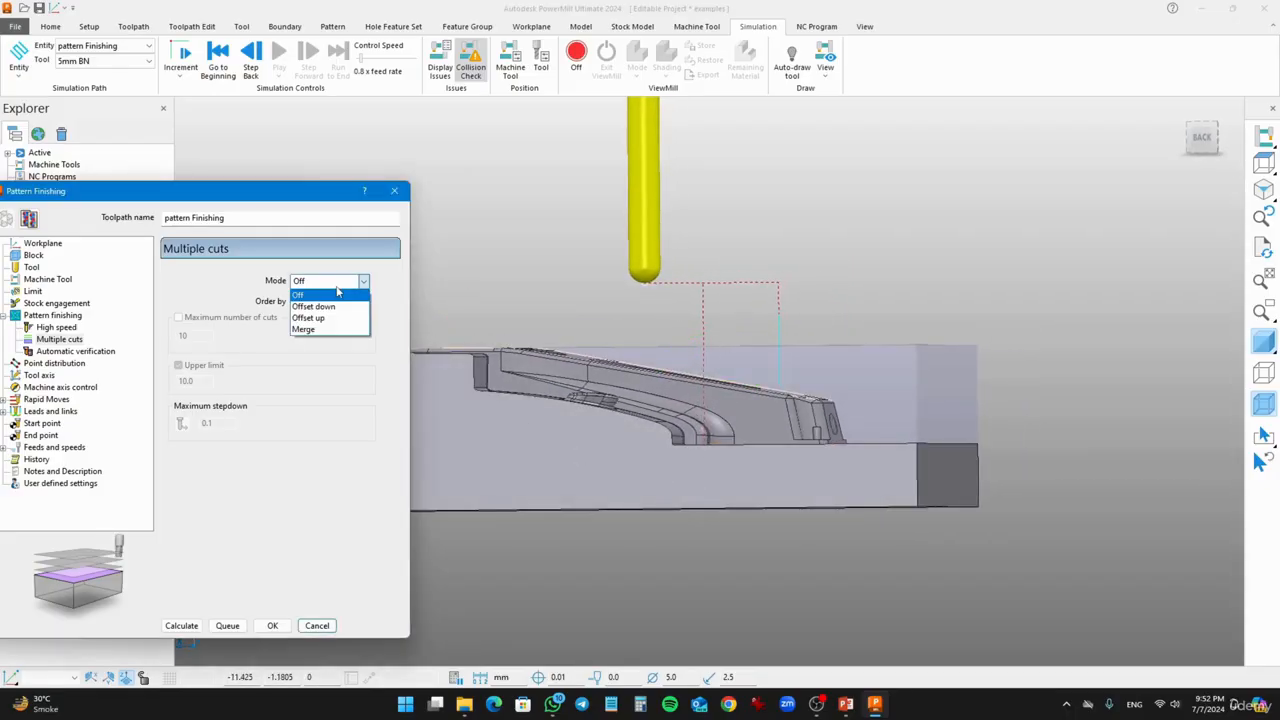
left_click(322, 306)
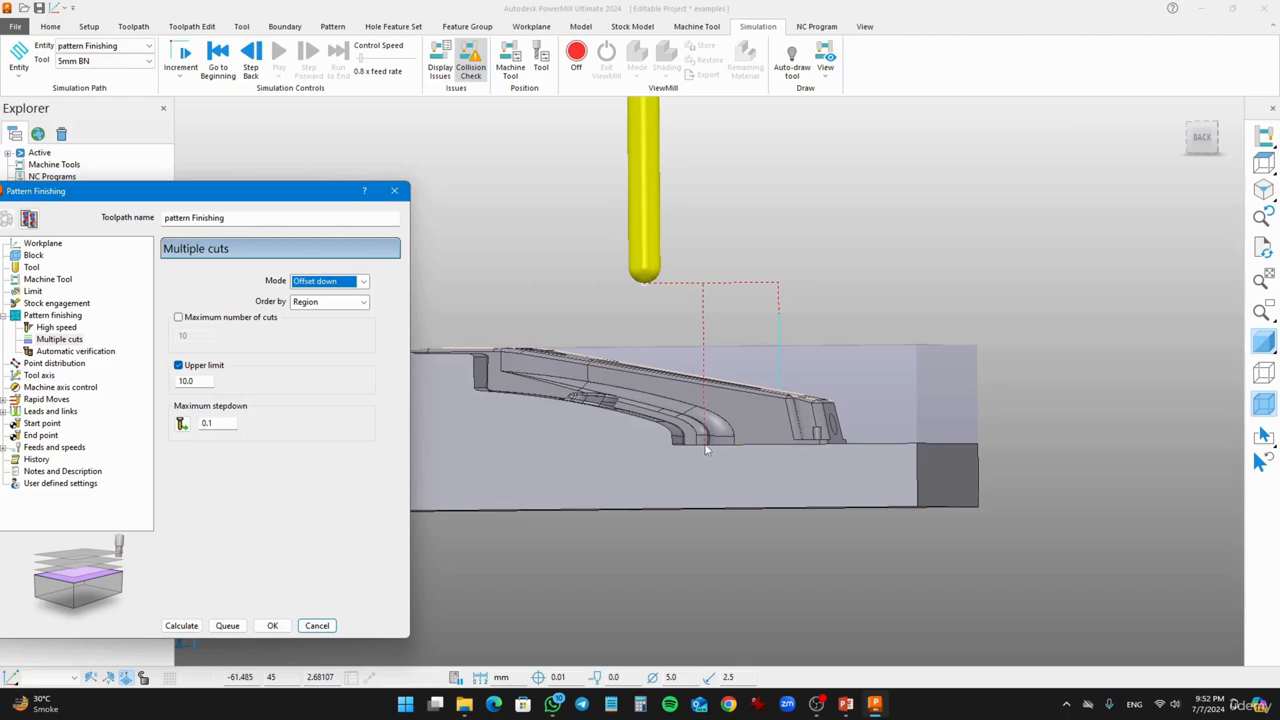
Open the Measure tool and place its dialog clear of the model's side profile
middle_click_drag(705, 450, 705, 458)
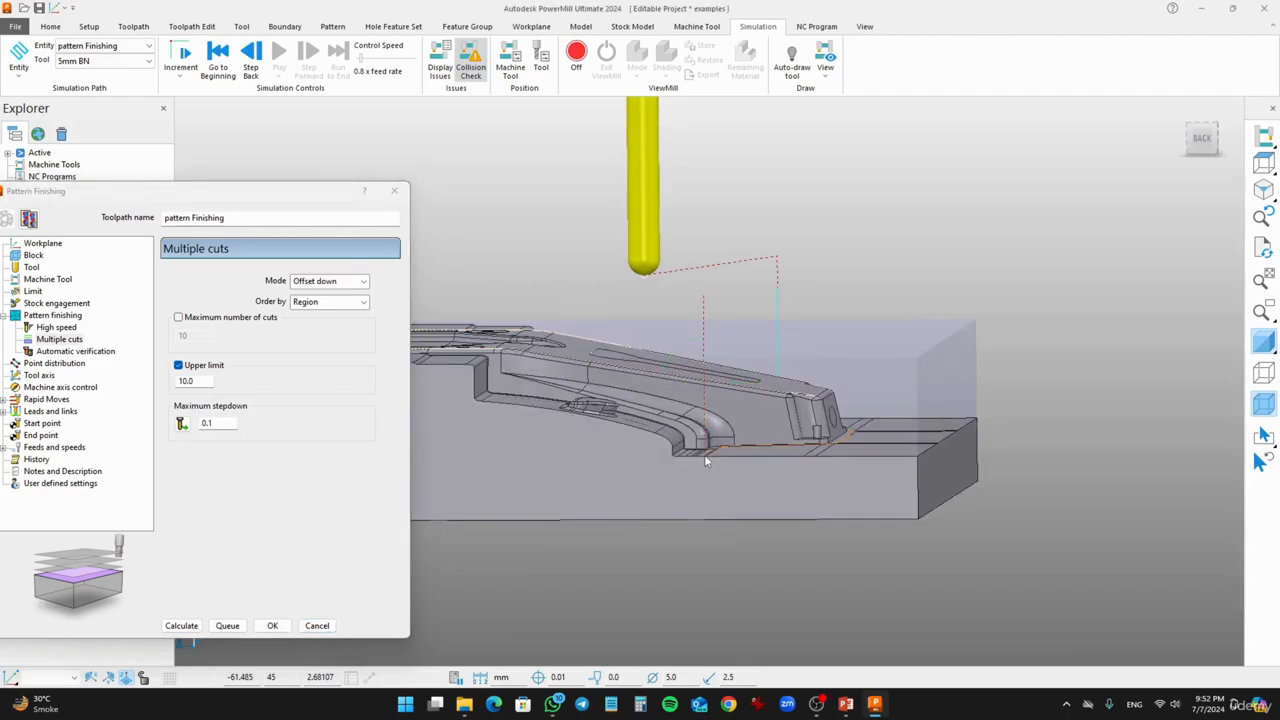
middle_click_drag(705, 460, 707, 357)
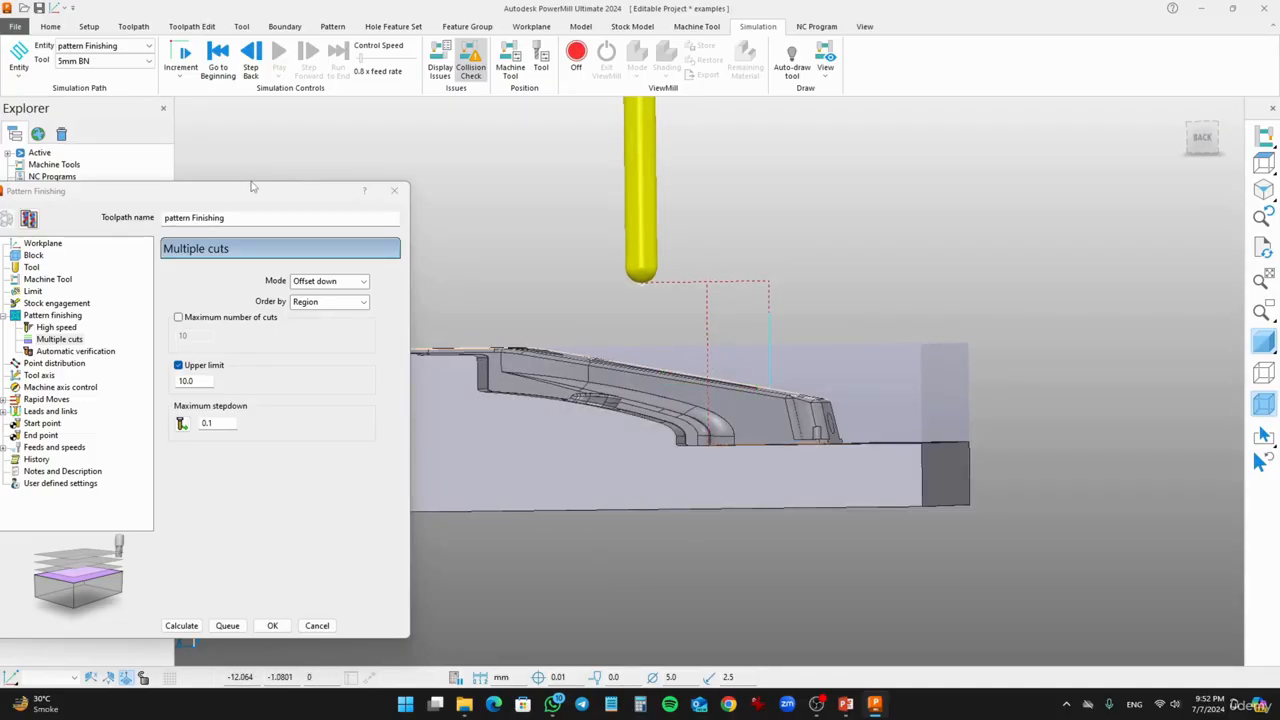
left_click(862, 29)
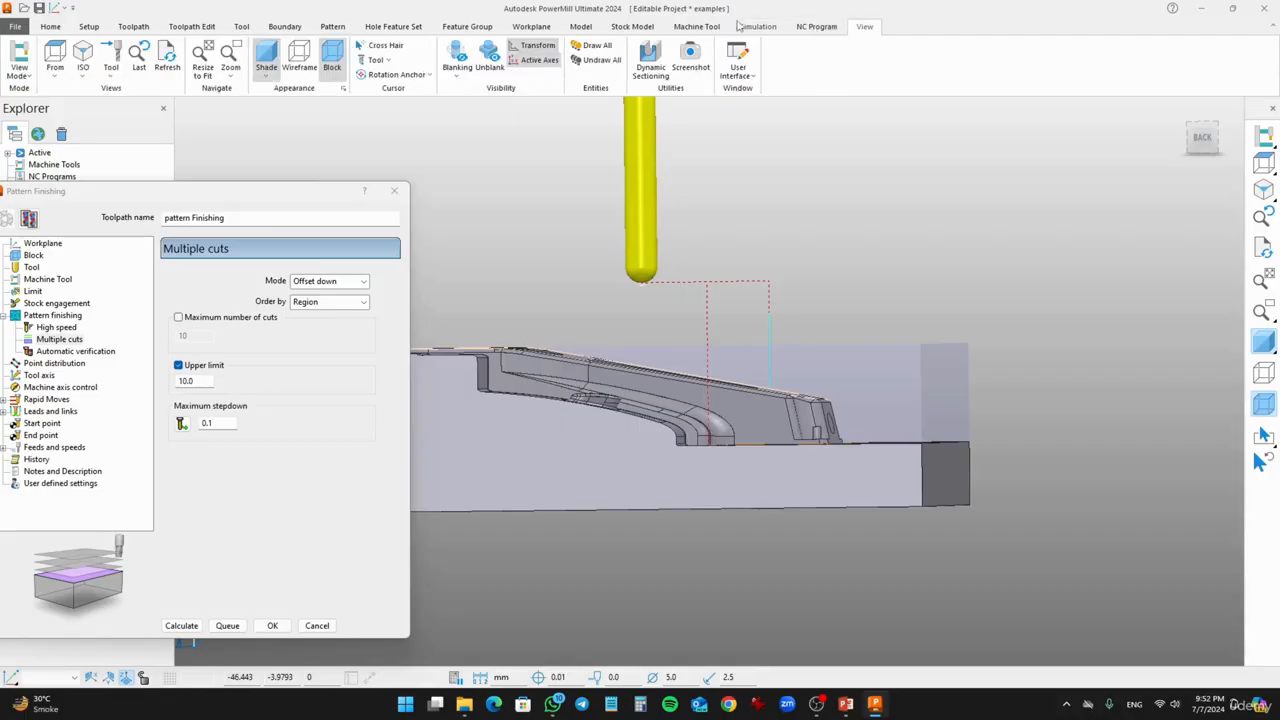
left_click(770, 27)
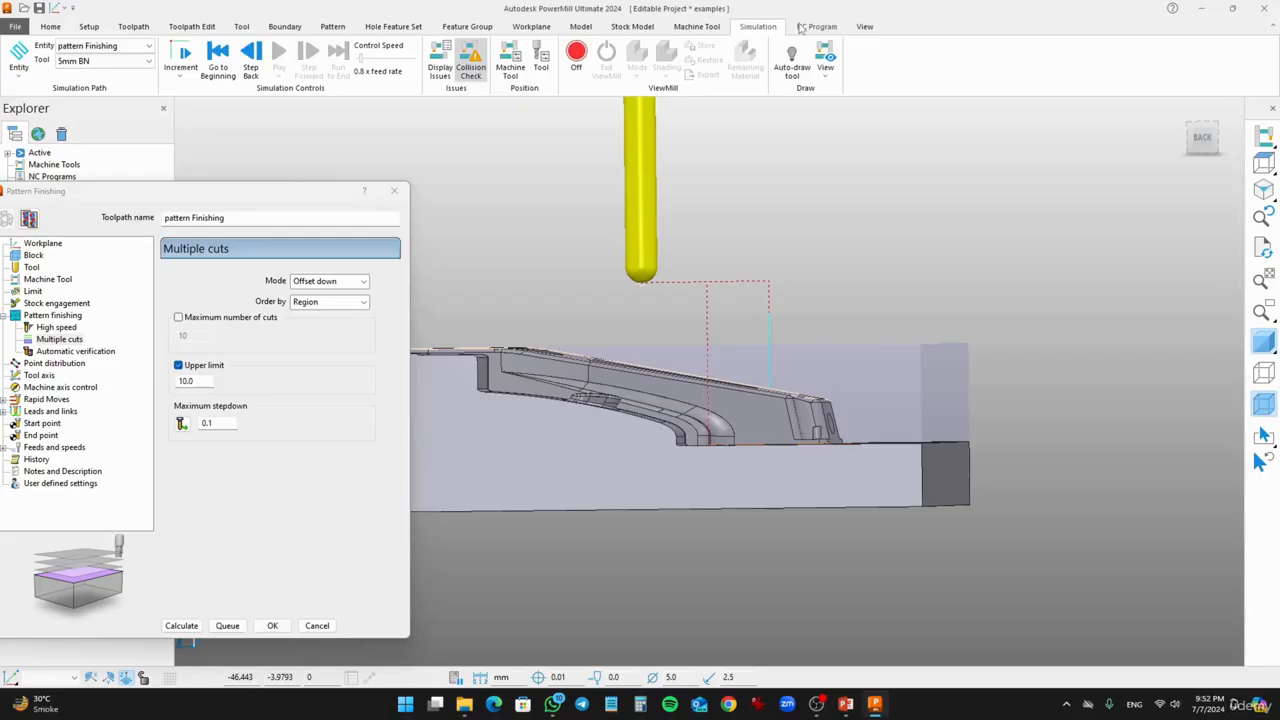
left_click(815, 27)
left_click(759, 27)
left_click(862, 27)
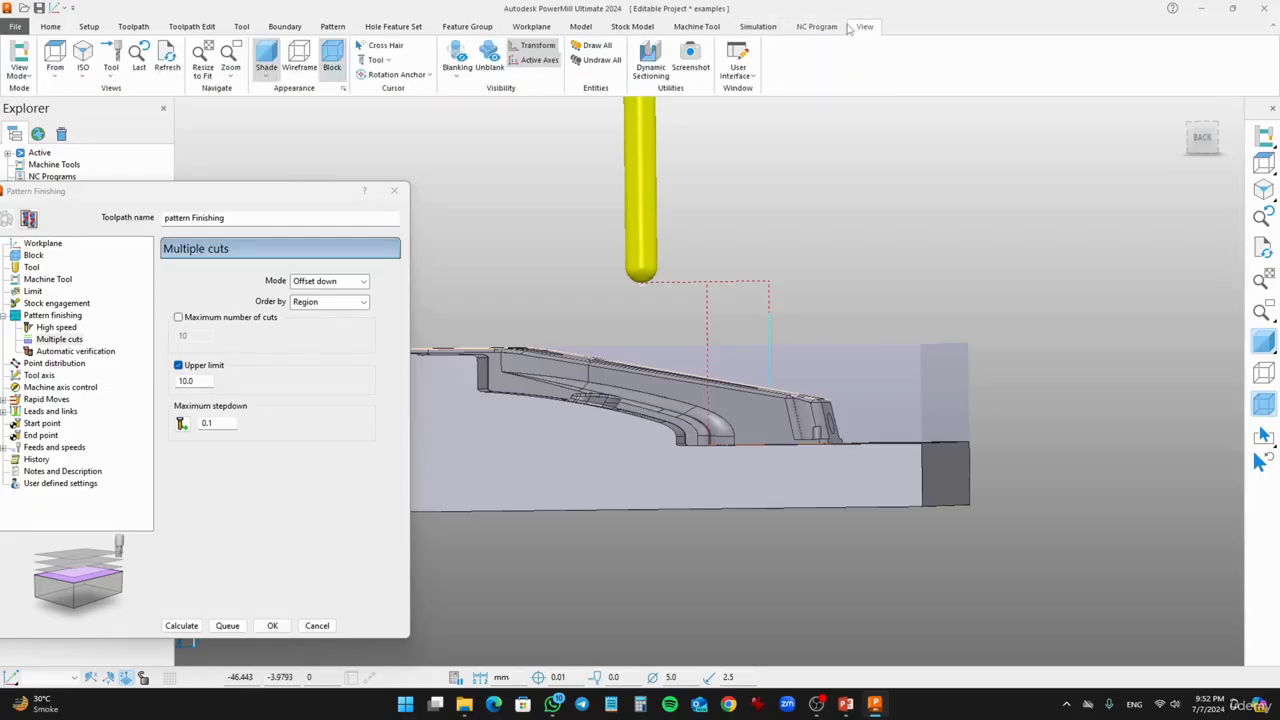
left_click(50, 27)
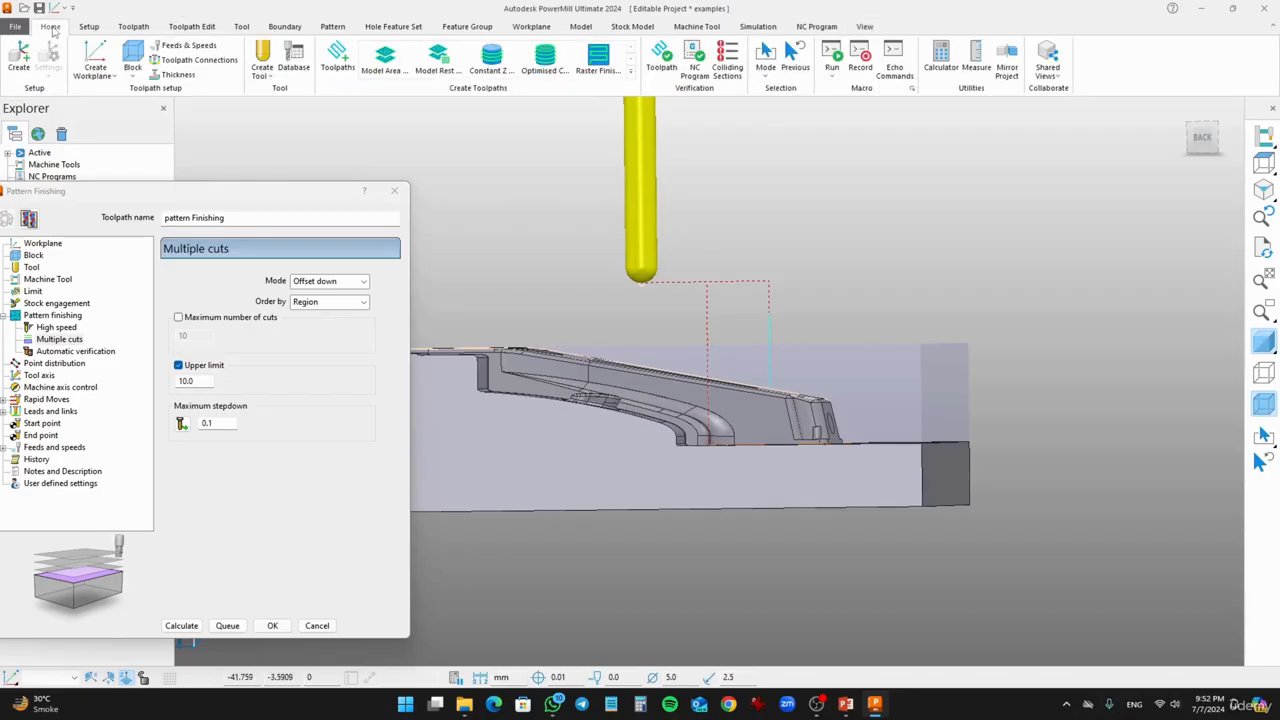
left_click(977, 68)
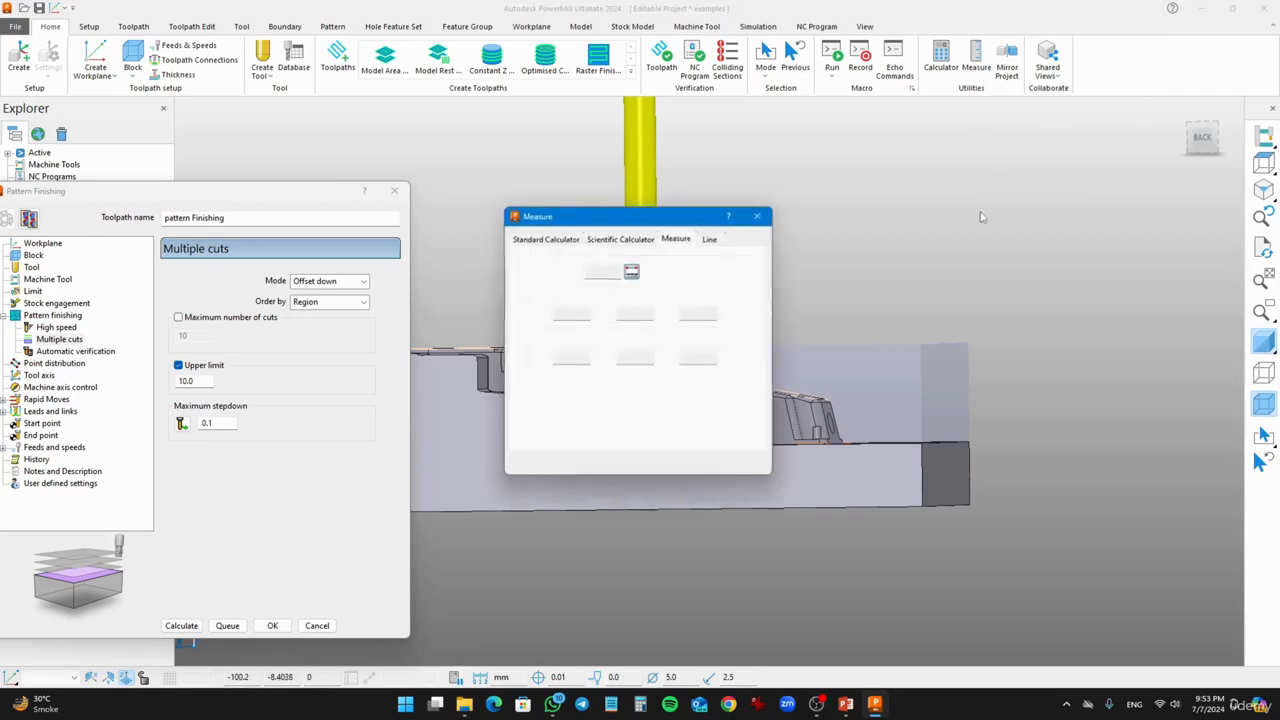
left_click_drag(609, 220, 285, 209)
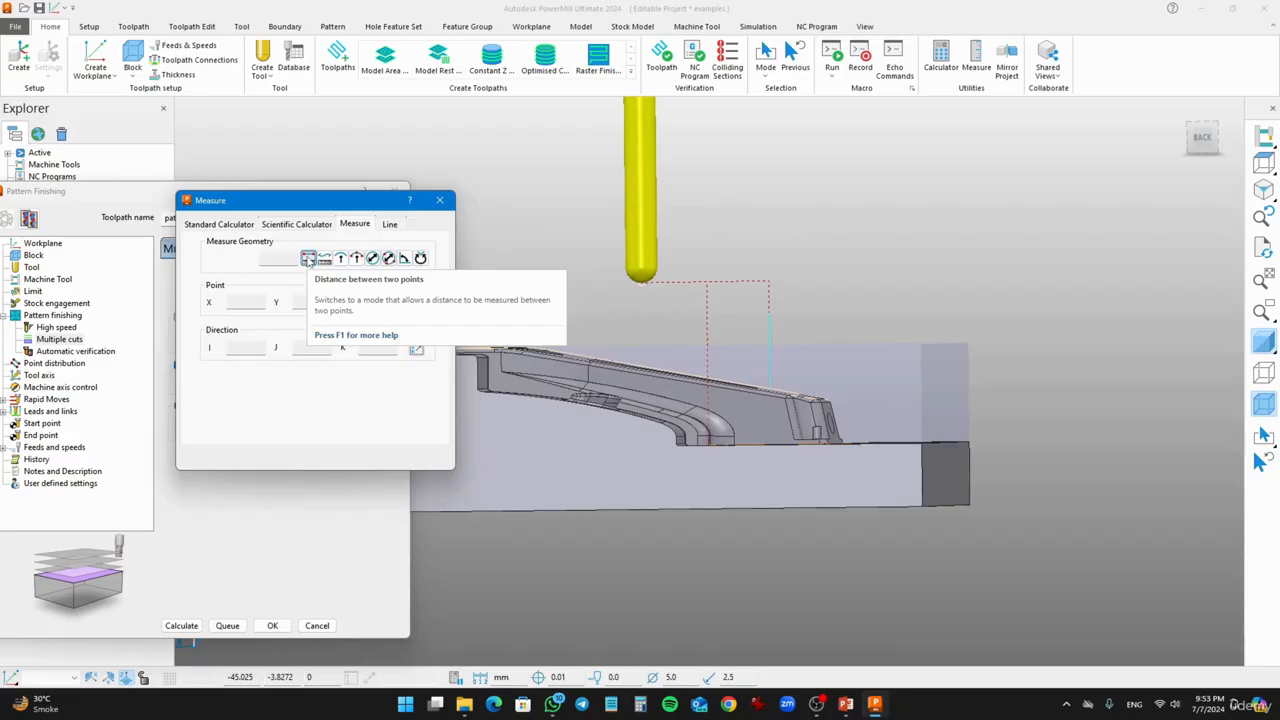
Measure the vertical distance from the die's lower floor to the block's top in the back view, and copy the distance
left_click(1202, 137)
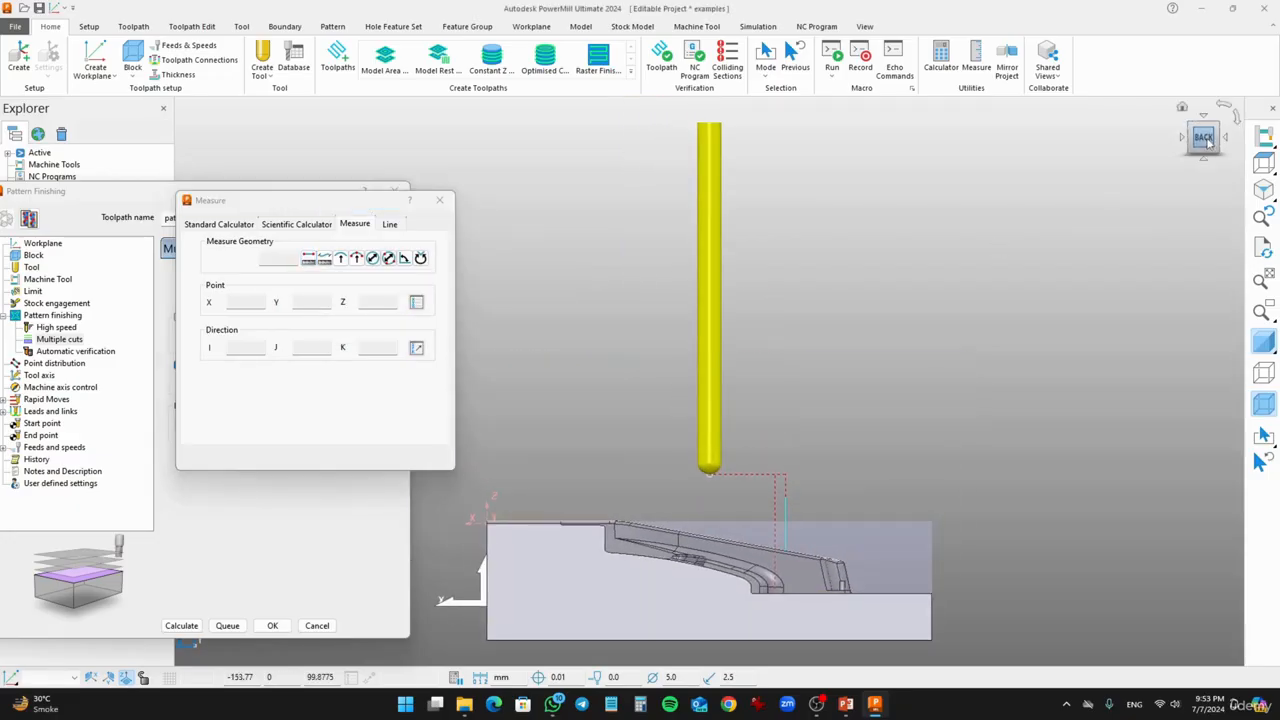
left_click(309, 258)
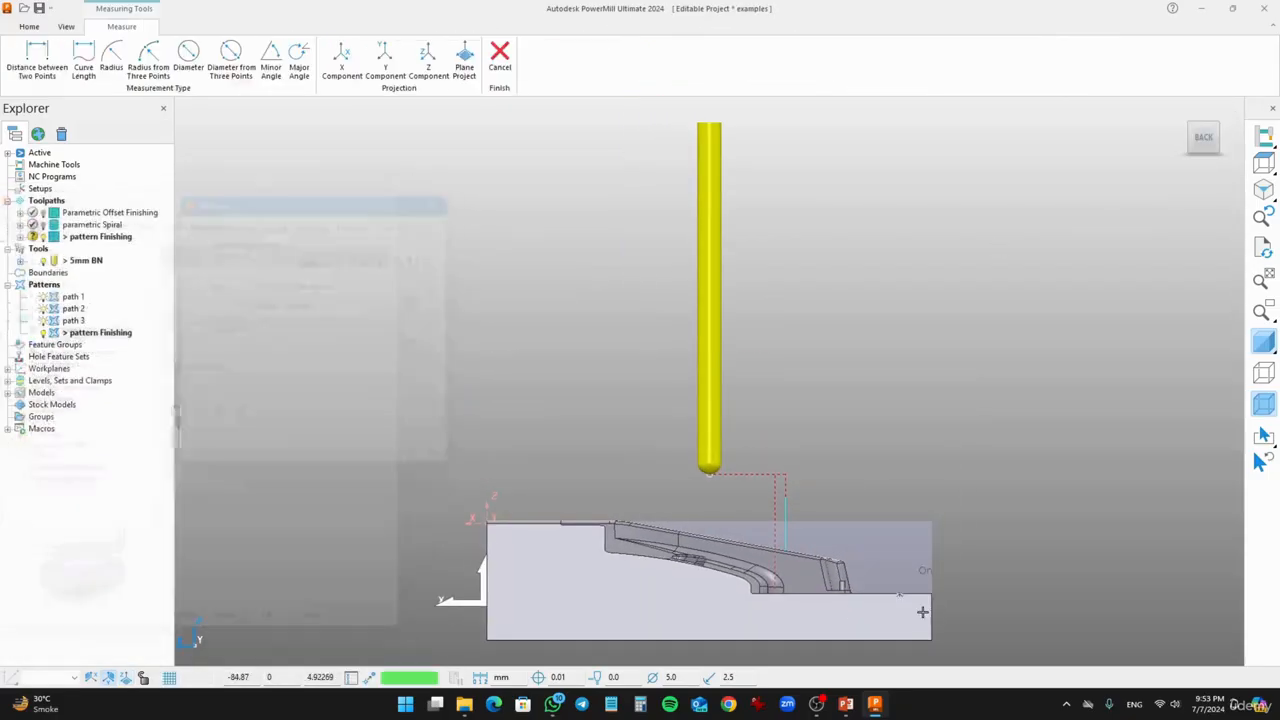
scroll(954, 592, "up", 4)
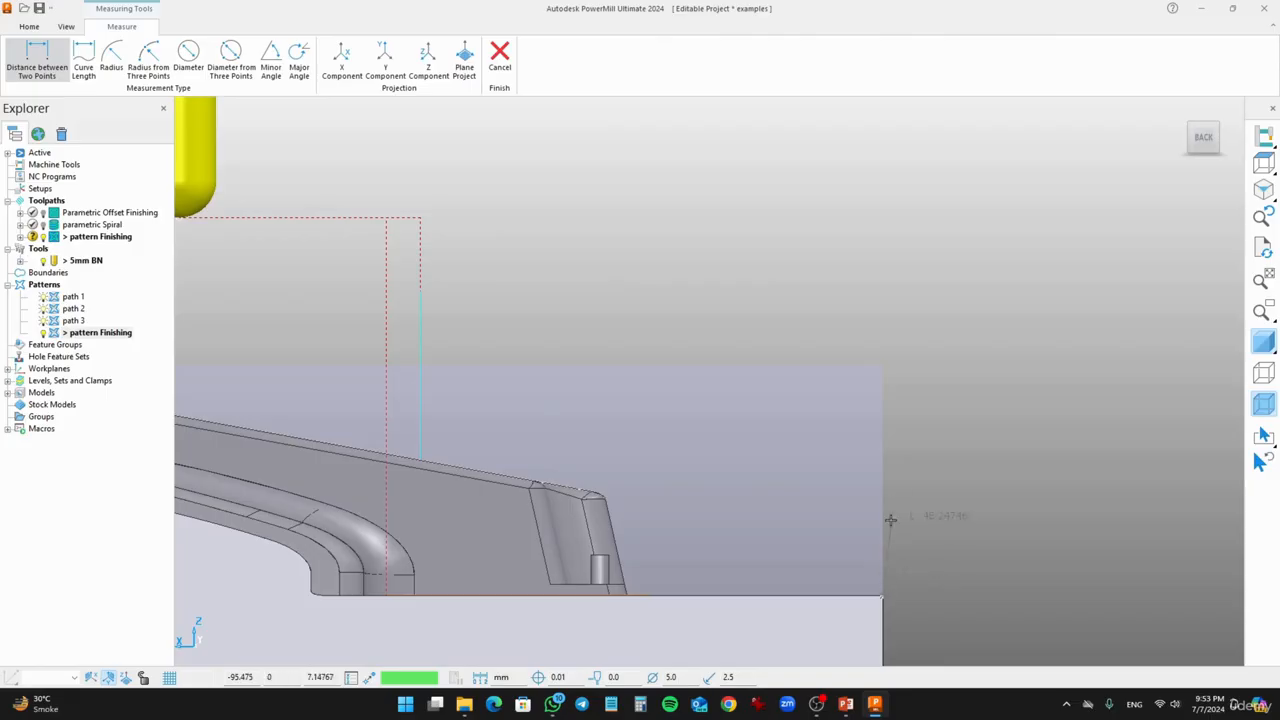
left_click(884, 365)
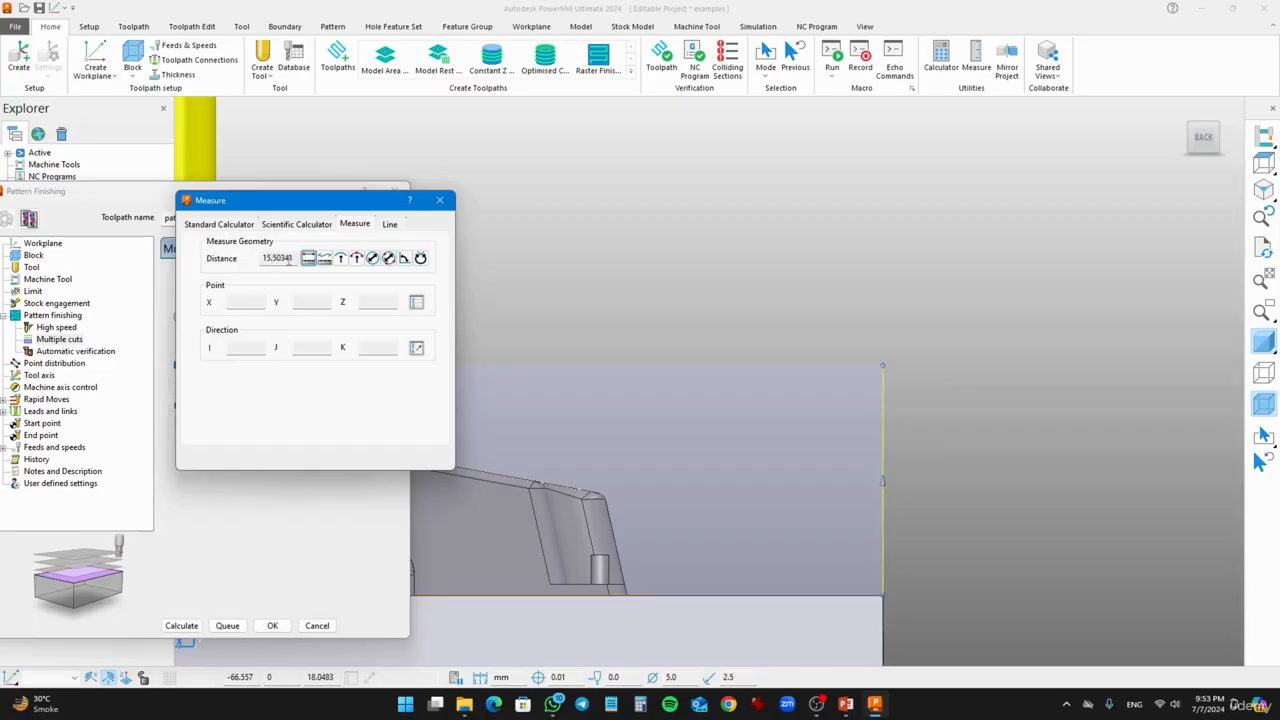
left_click_drag(297, 258, 203, 254)
left_click(439, 200)
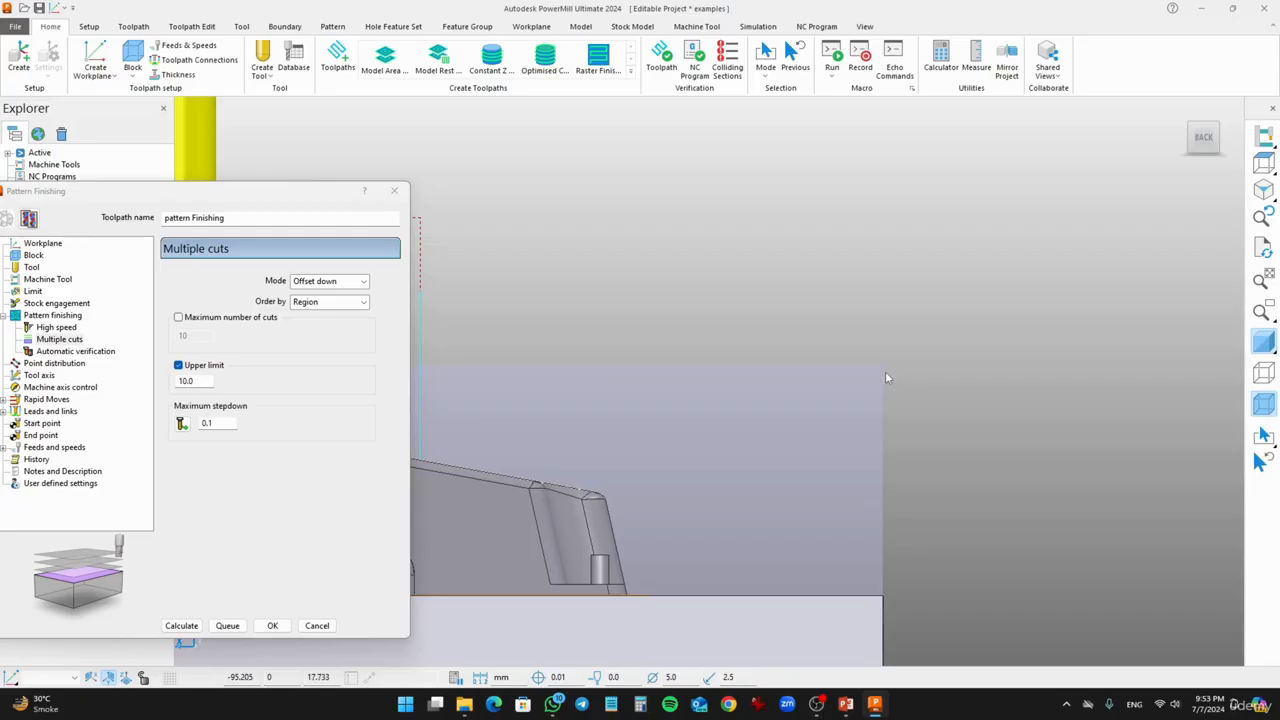
Set the multiple cuts upper limit to 15.50341 and the maximum stepdown to 1.0, calculate the toolpath and inspect its passes
double_click(208, 381)
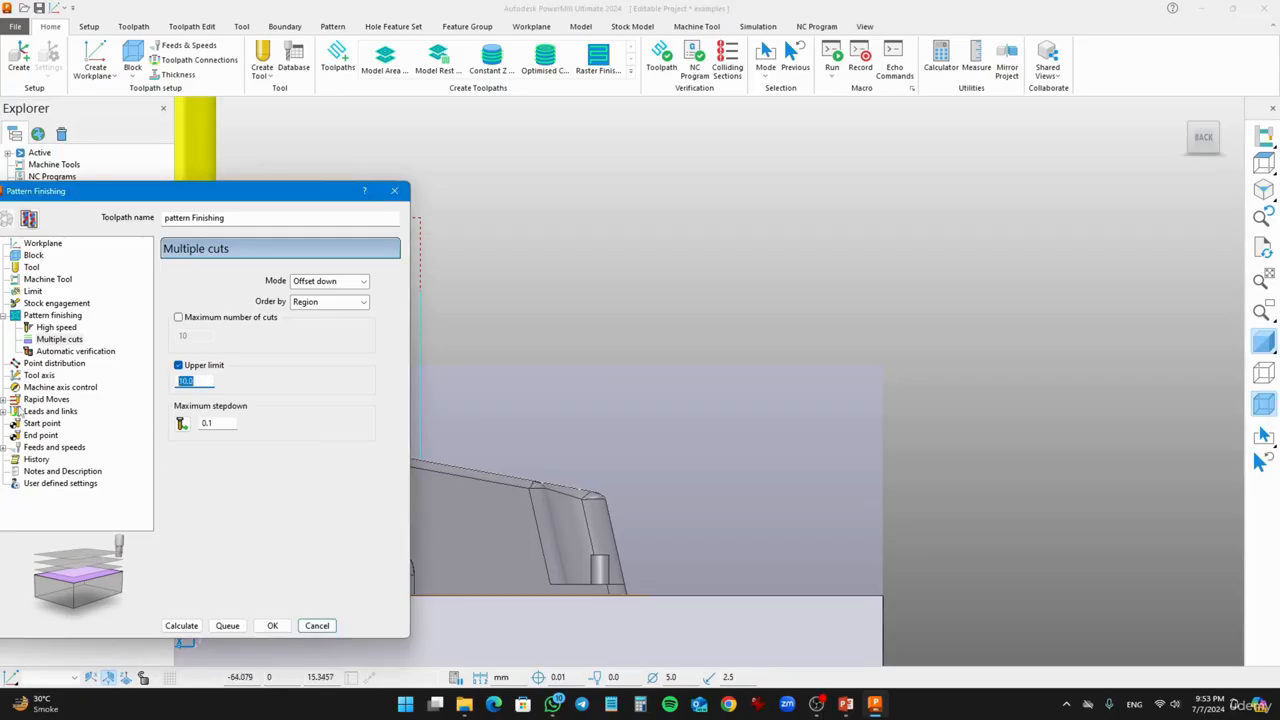
type("15.50341")
left_click(225, 424)
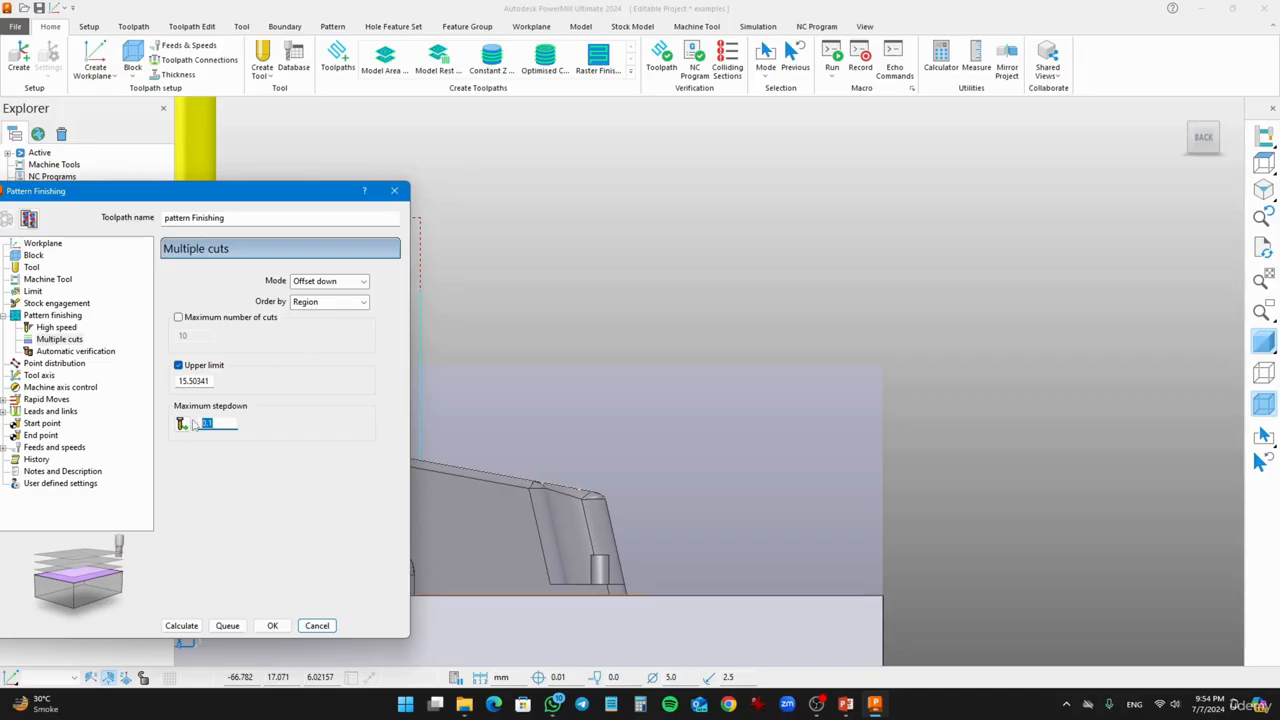
type("1.0")
left_click(181, 625)
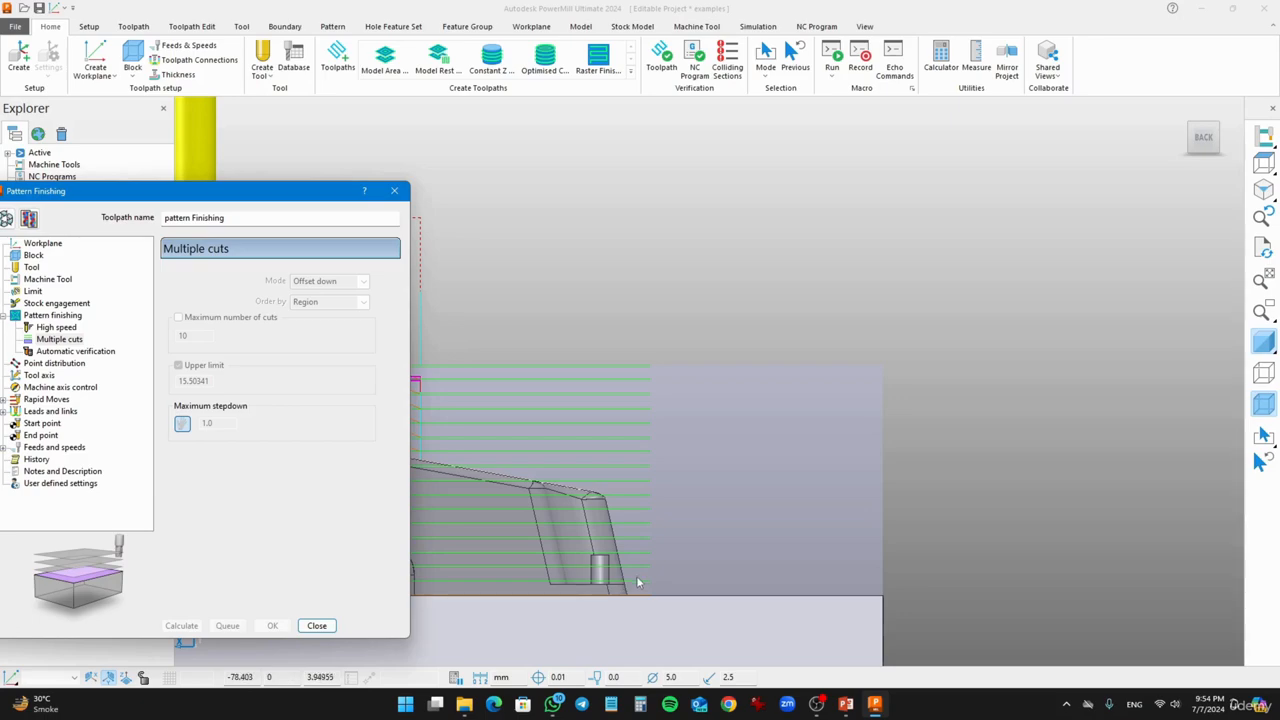
middle_click_drag(696, 553, 643, 567)
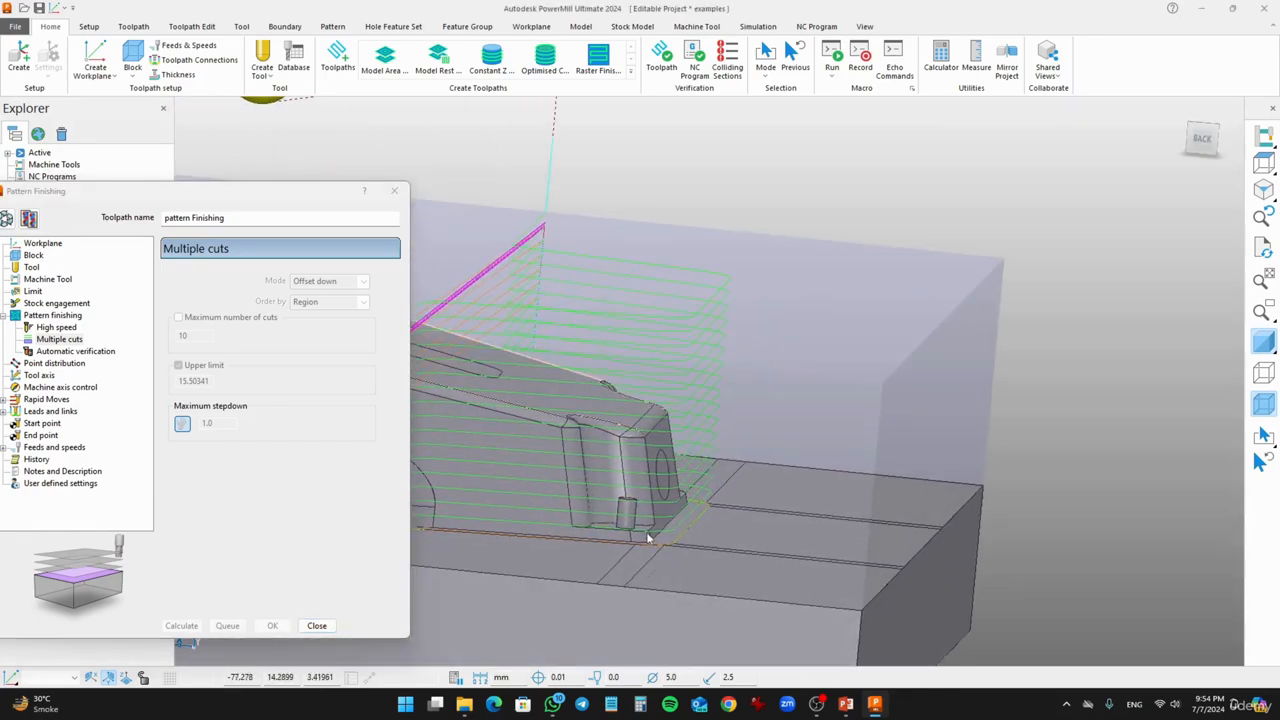
middle_click_drag(476, 408, 762, 349)
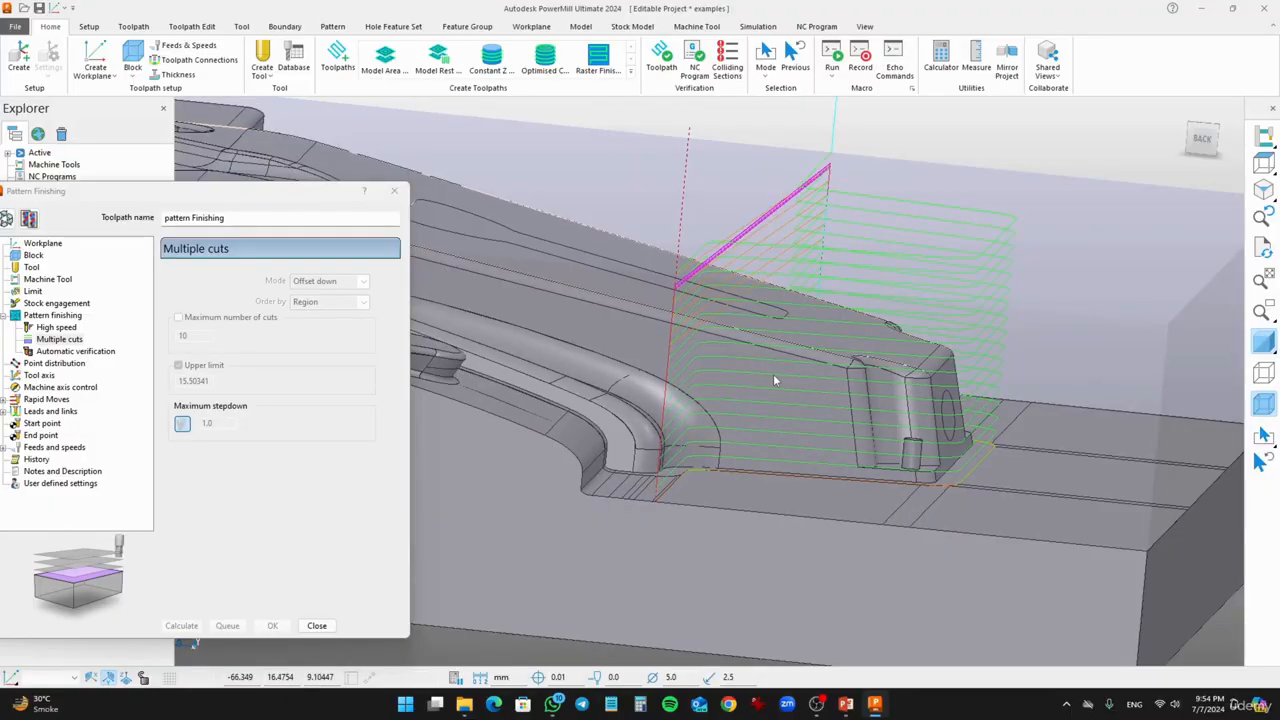
middle_click_drag(773, 374, 827, 379)
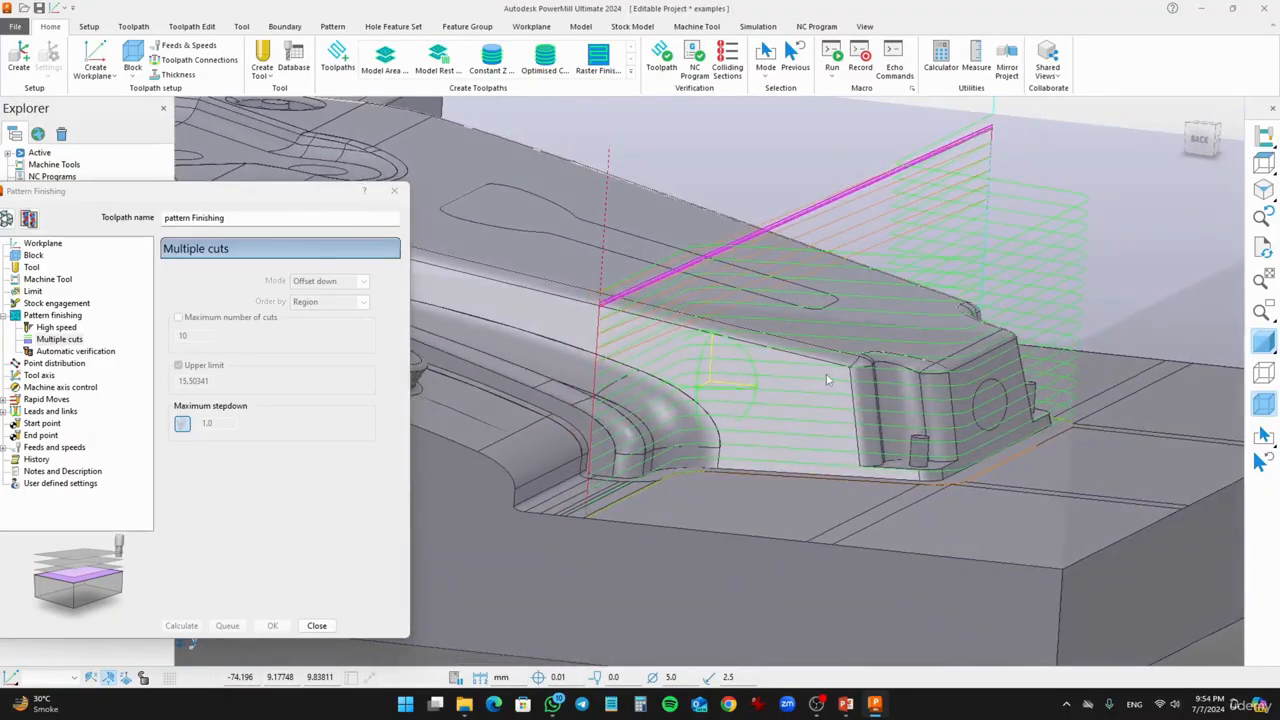
Make the toolpath editable, enable a maximum number of cuts of 10, recalculate it and inspect the passes from the side
left_click_drag(50, 204, 91, 205)
left_click(57, 217)
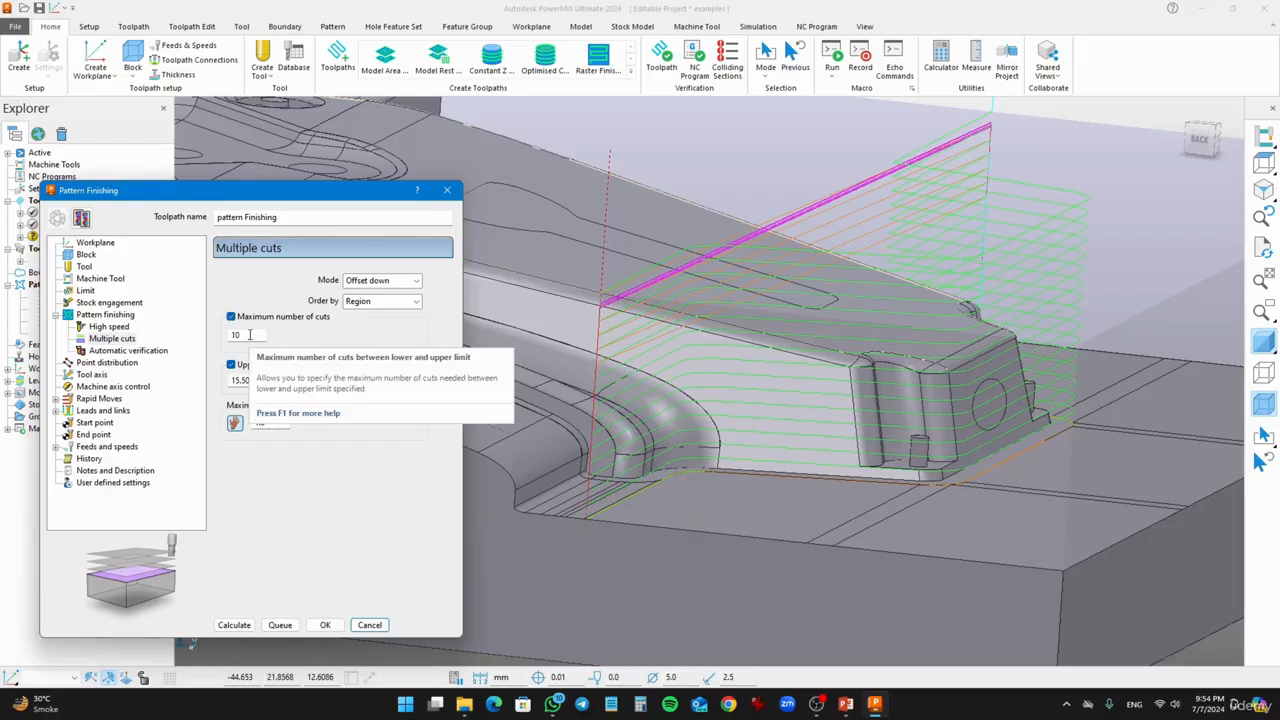
left_click(234, 624)
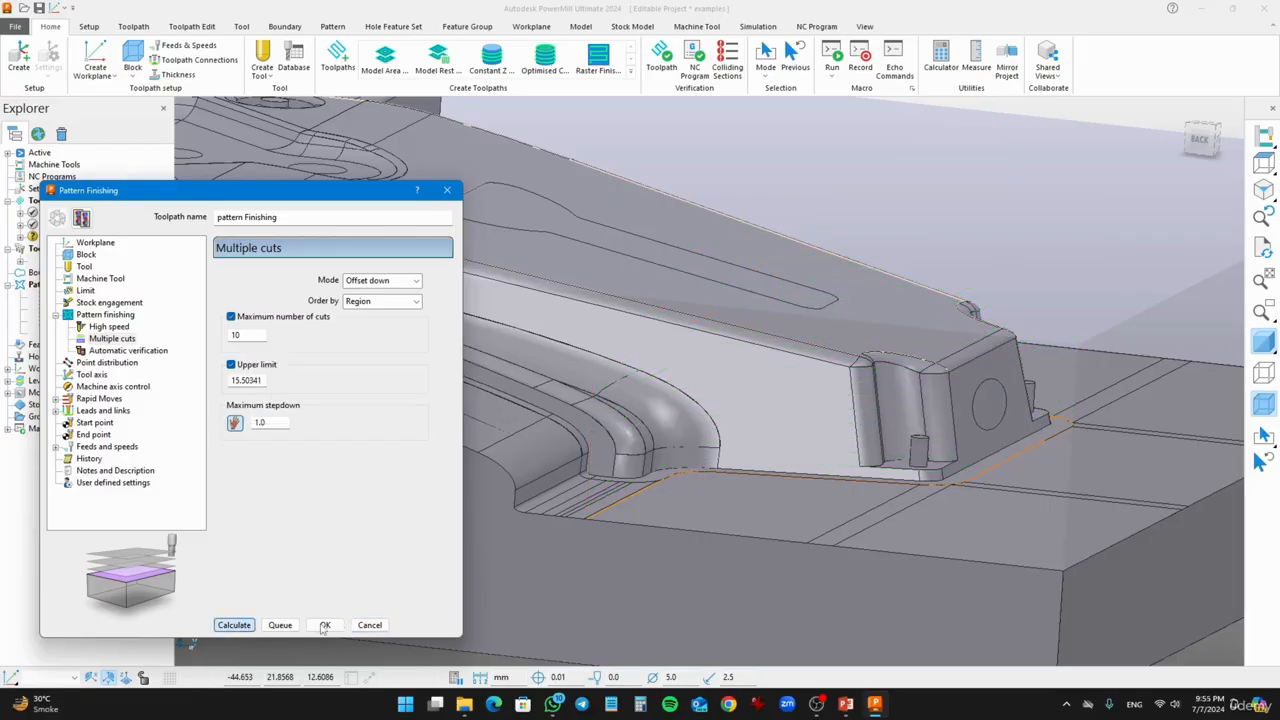
middle_click_drag(660, 438, 780, 407)
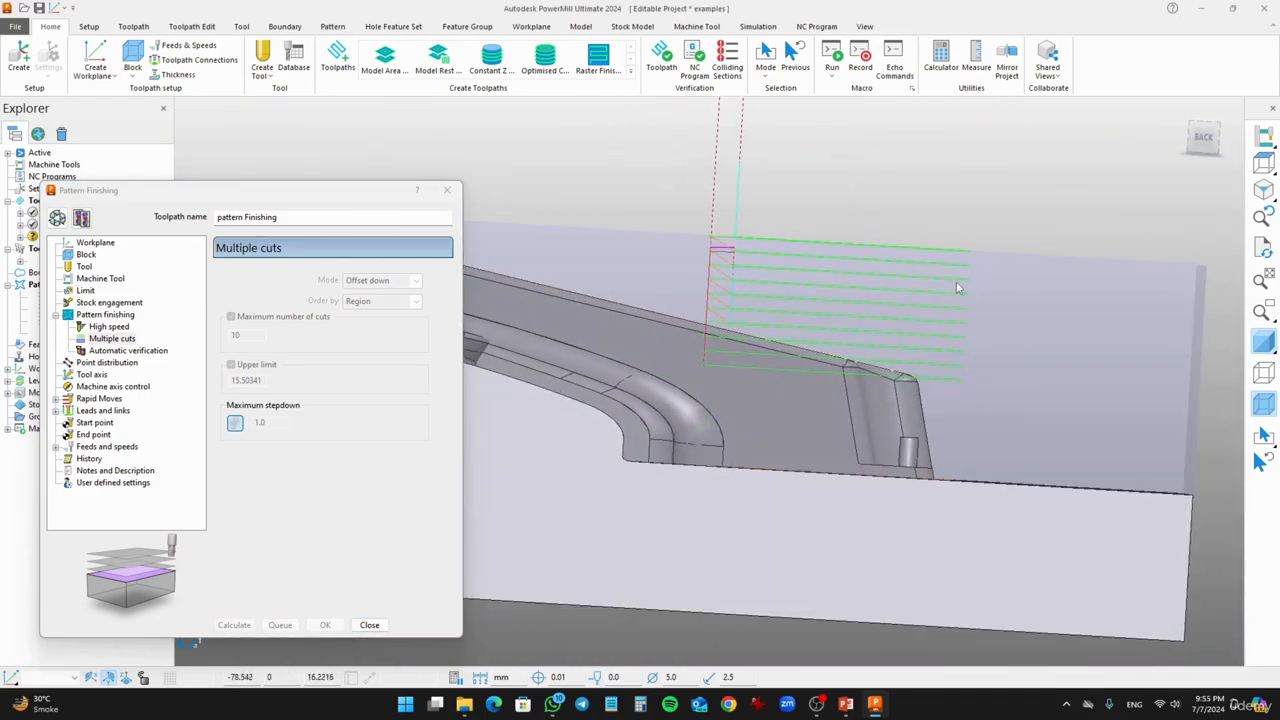
middle_click_drag(820, 473, 724, 395)
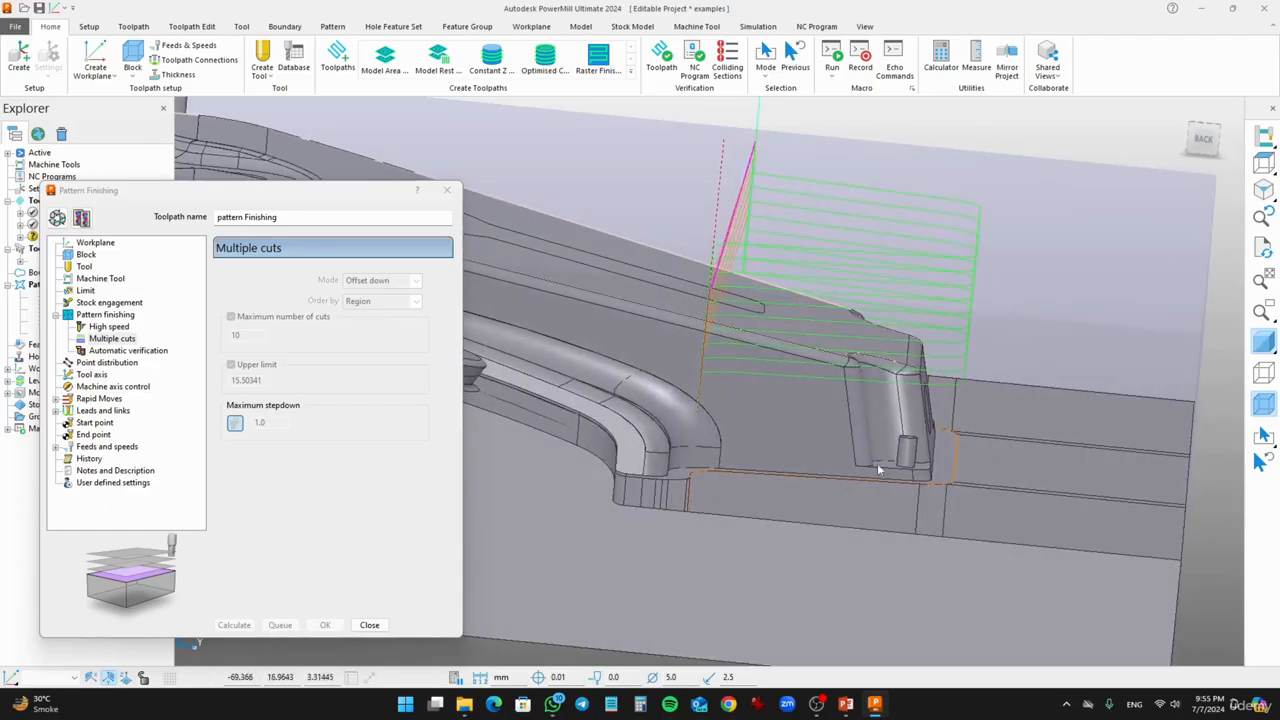
middle_click_drag(877, 463, 1012, 420)
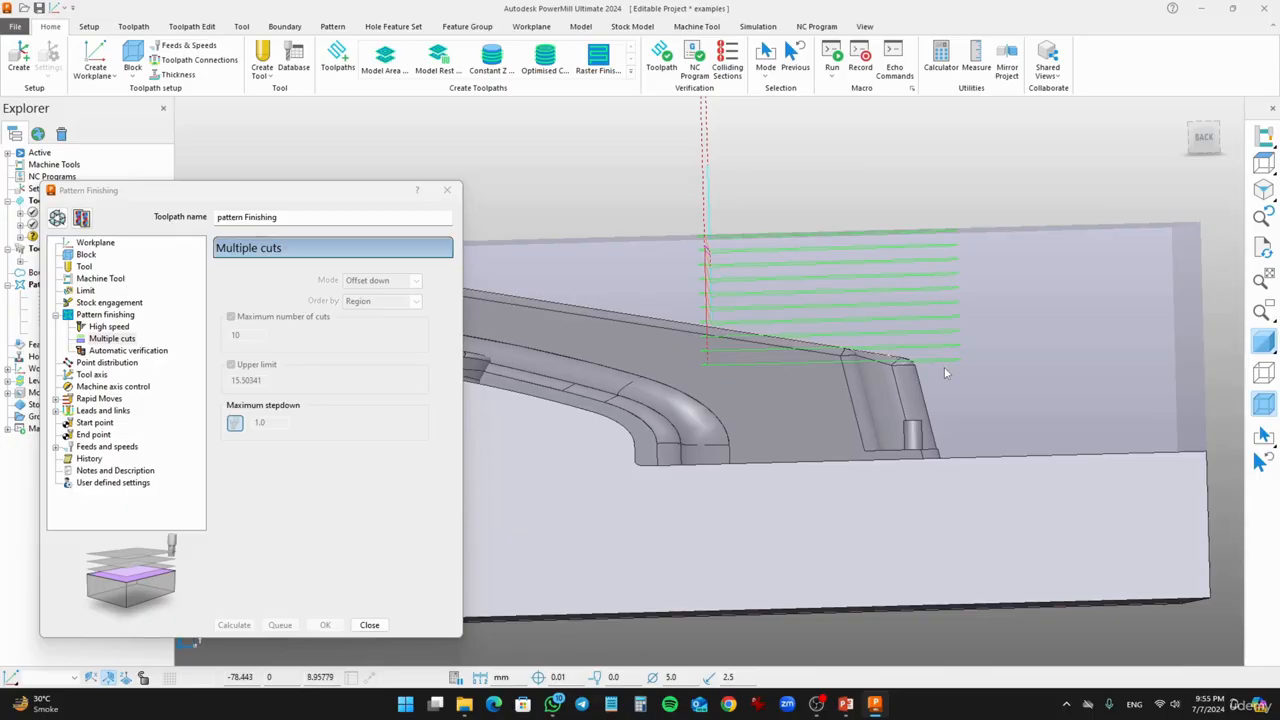
Make the Pattern Finishing toolpath editable and turn off the maximum number of cuts, keeping only the upper limit
mouse_move(944, 366)
middle_mouse_down()
mouse_move(989, 352)
mouse_move(951, 342)
middle_mouse_up()
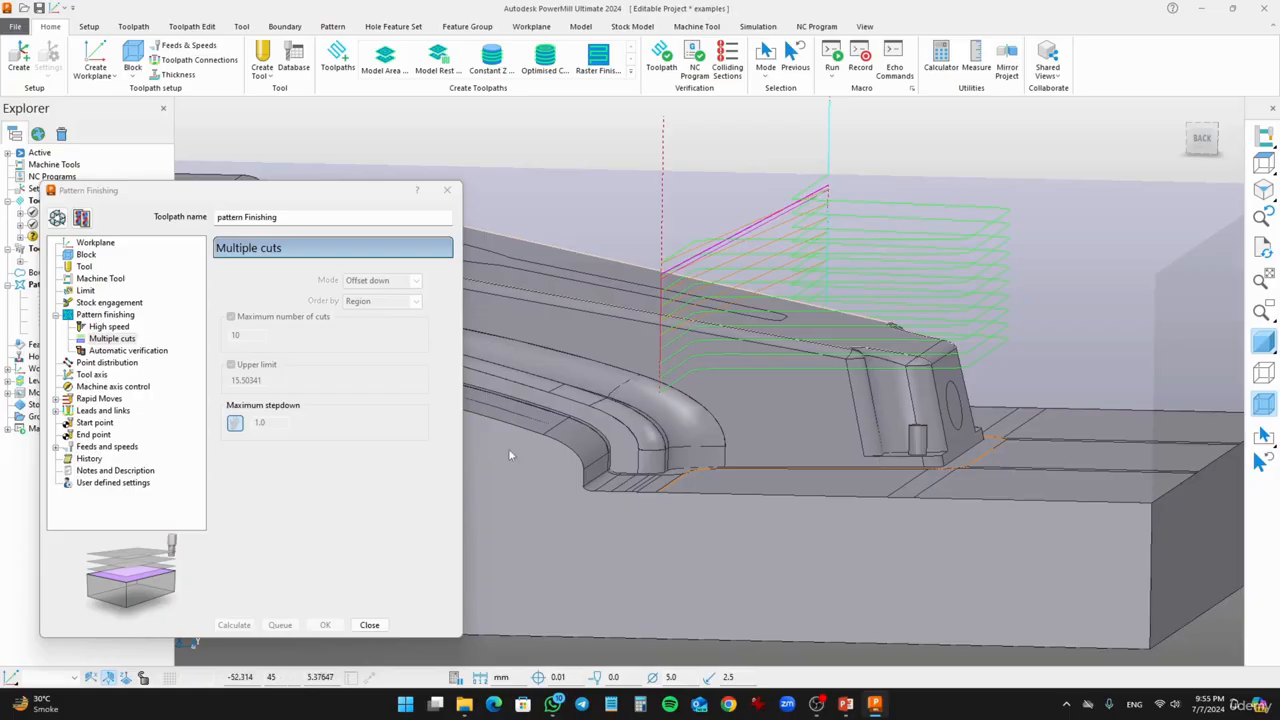
left_click(57, 217)
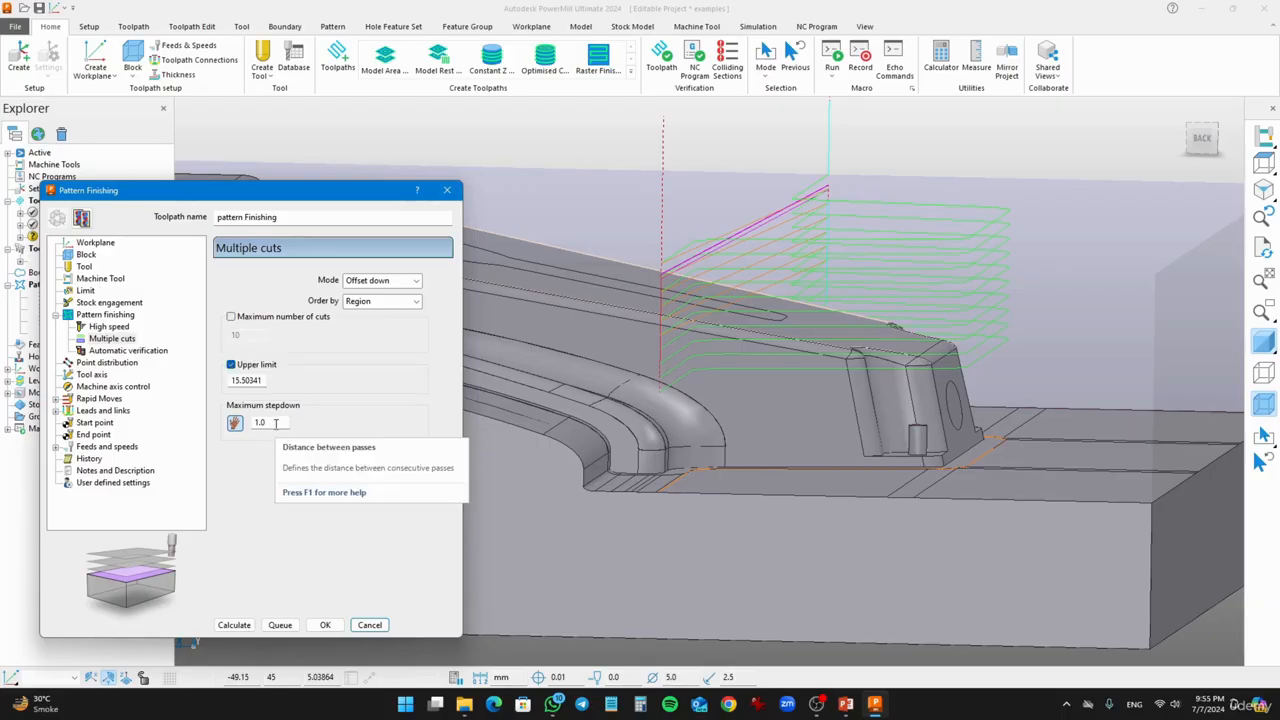
double_click(275, 422)
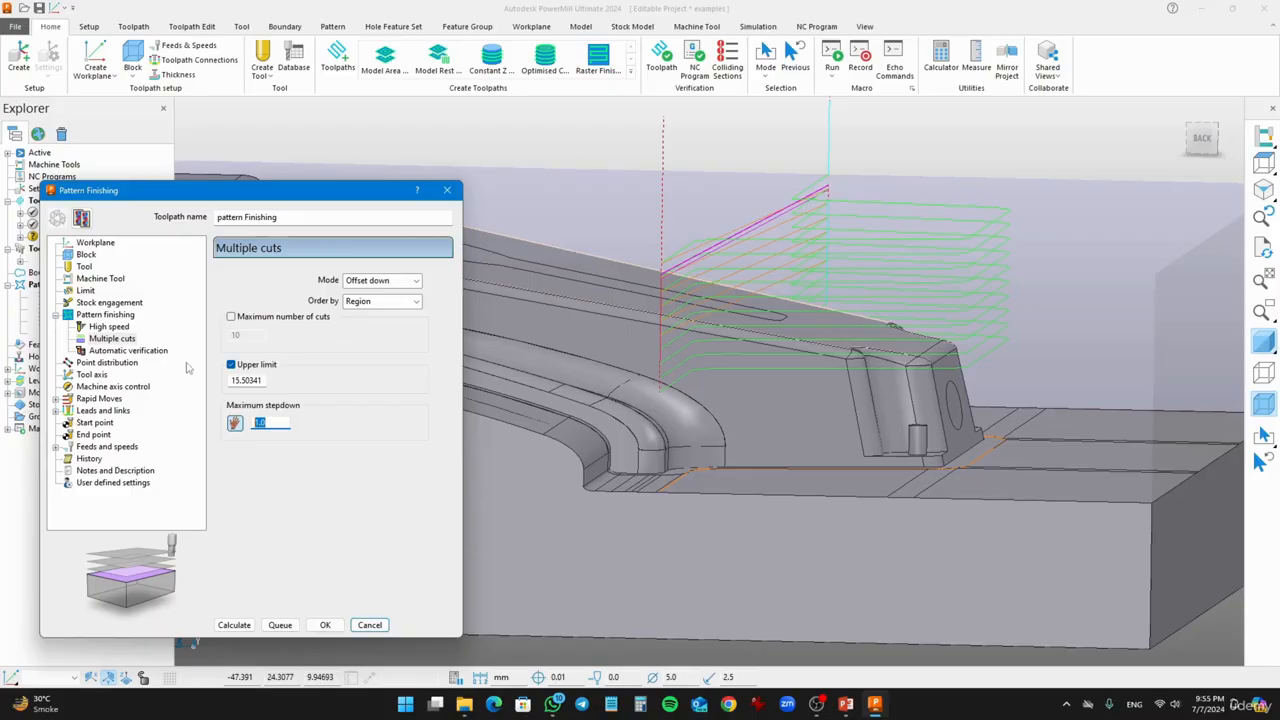
Review the toolpath's rapid moves and link settings, recalculate it and close the Pattern Finishing dialog
left_click(100, 398)
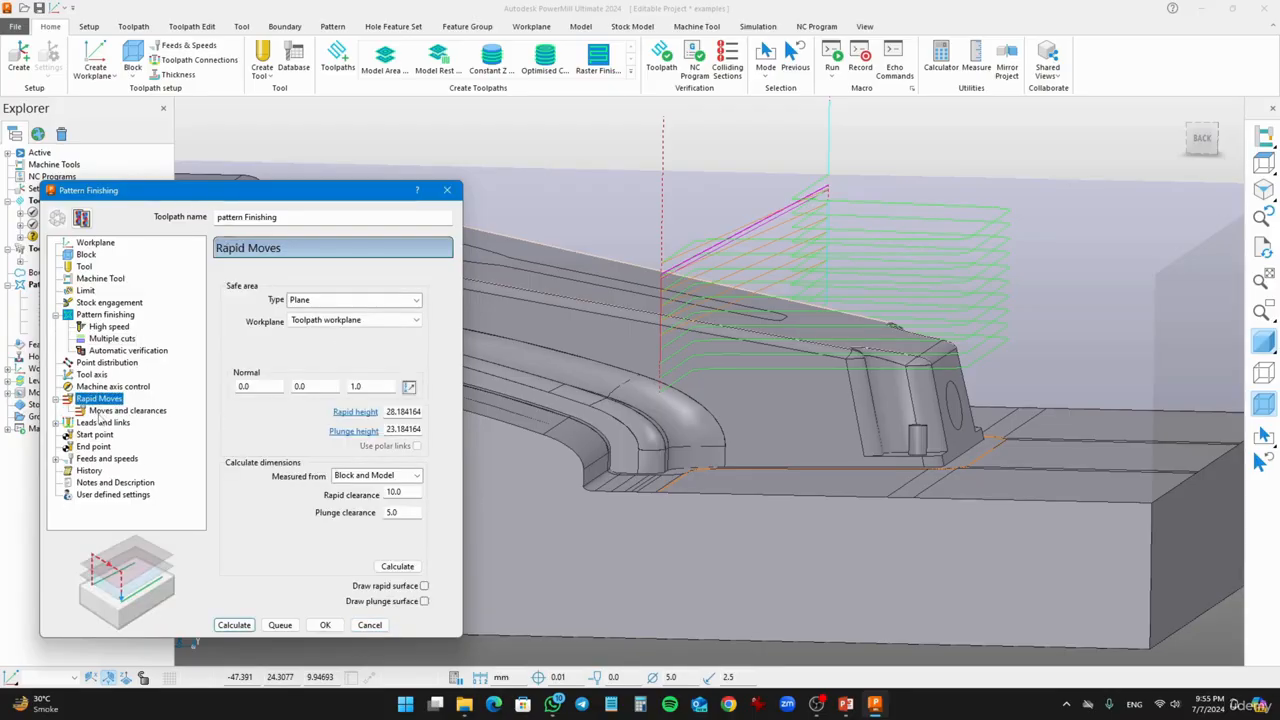
left_click(100, 422)
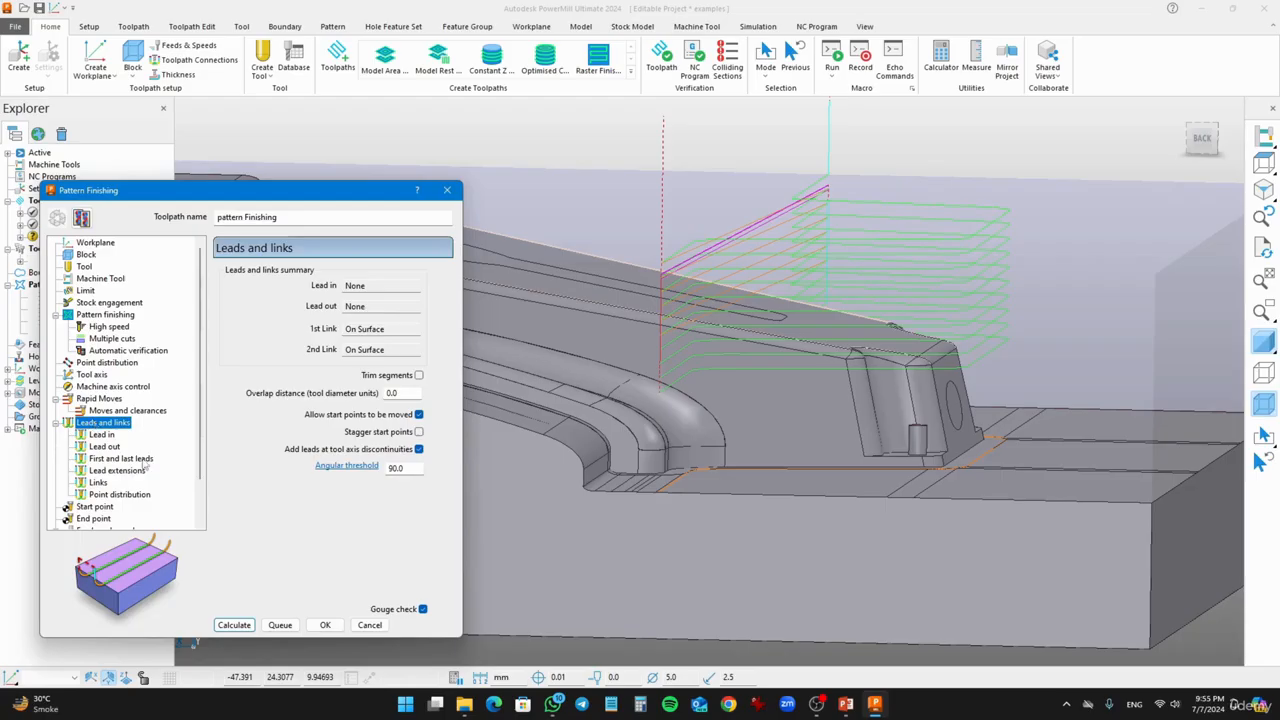
left_click(98, 483)
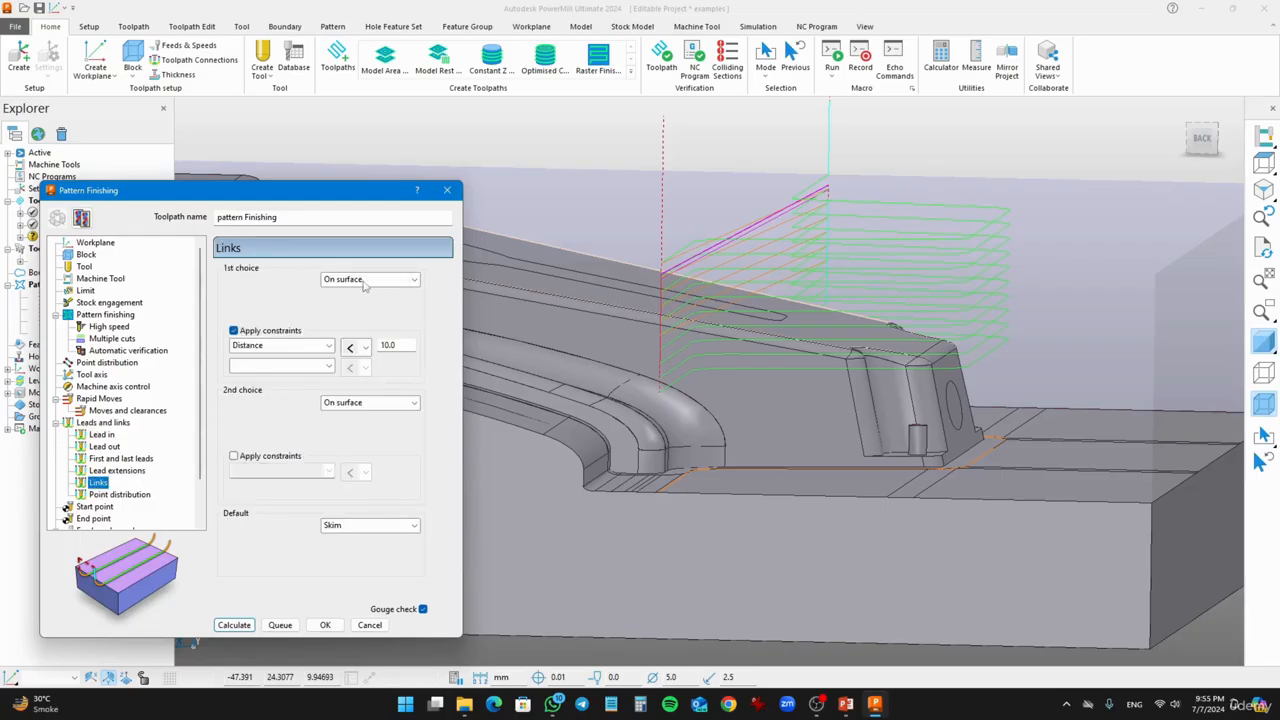
left_click(234, 625)
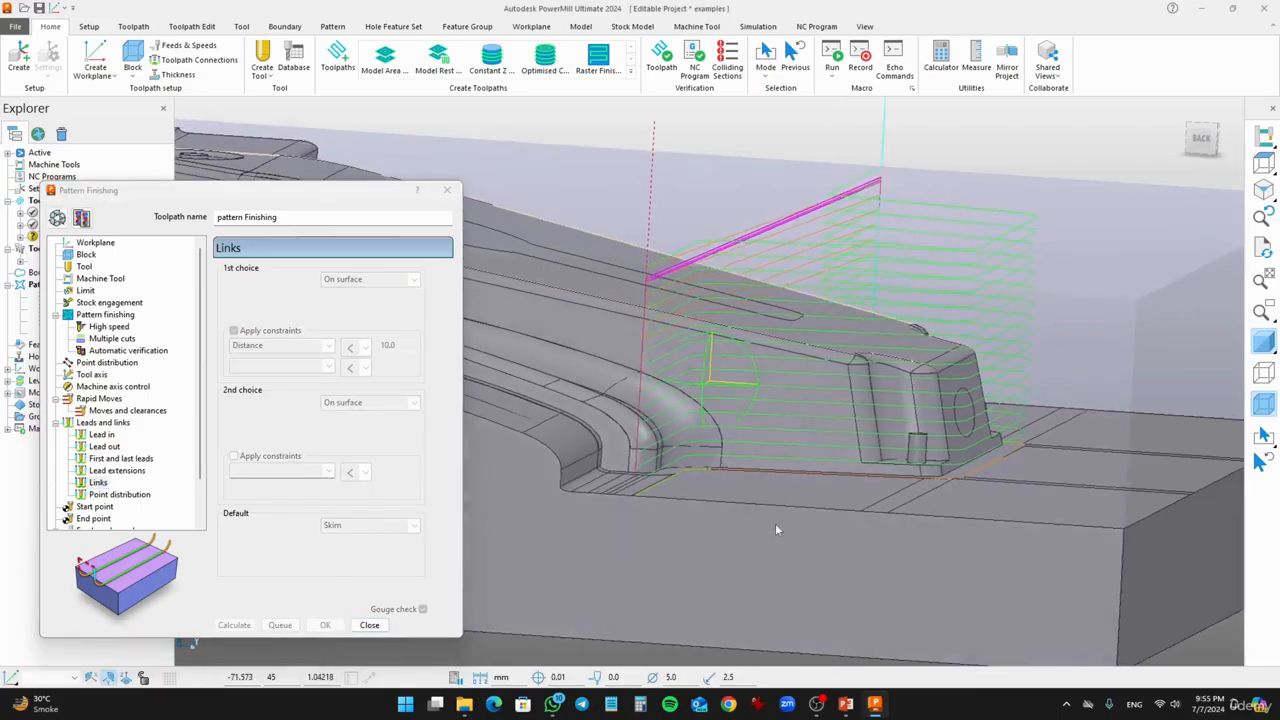
left_click(377, 625)
scroll(796, 399, "down", 5)
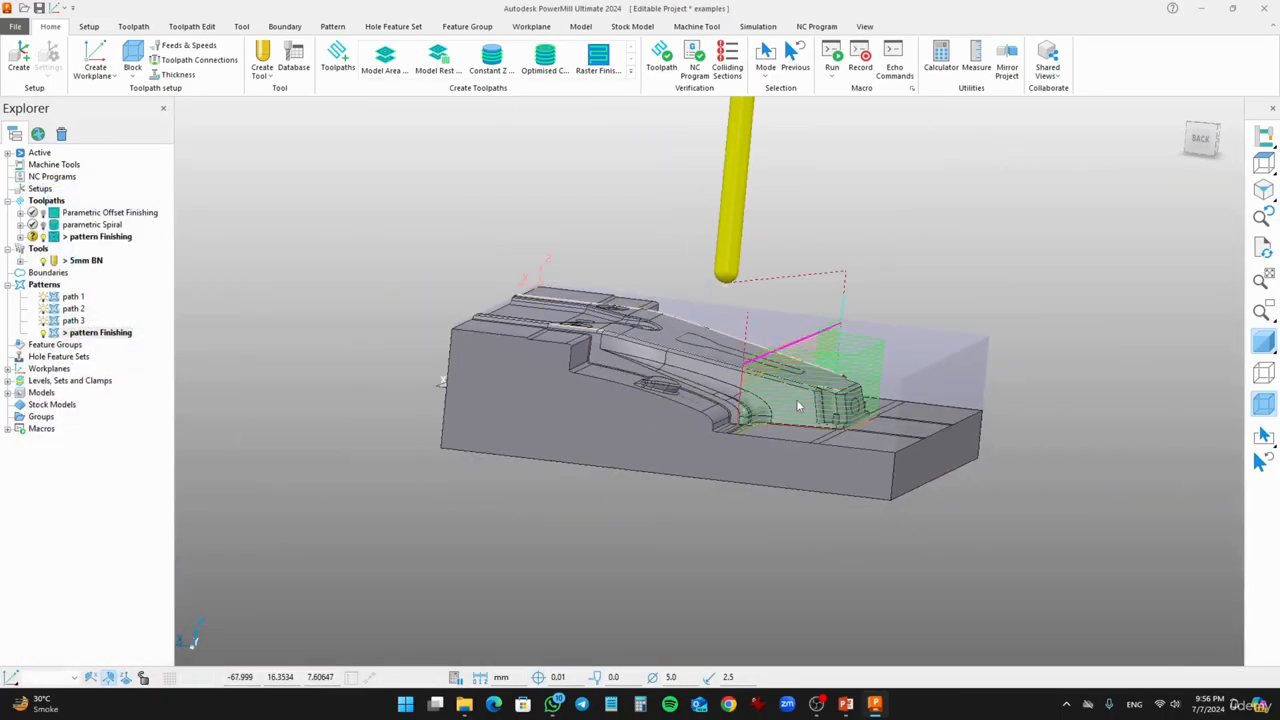
middle_click_drag(796, 399, 812, 378)
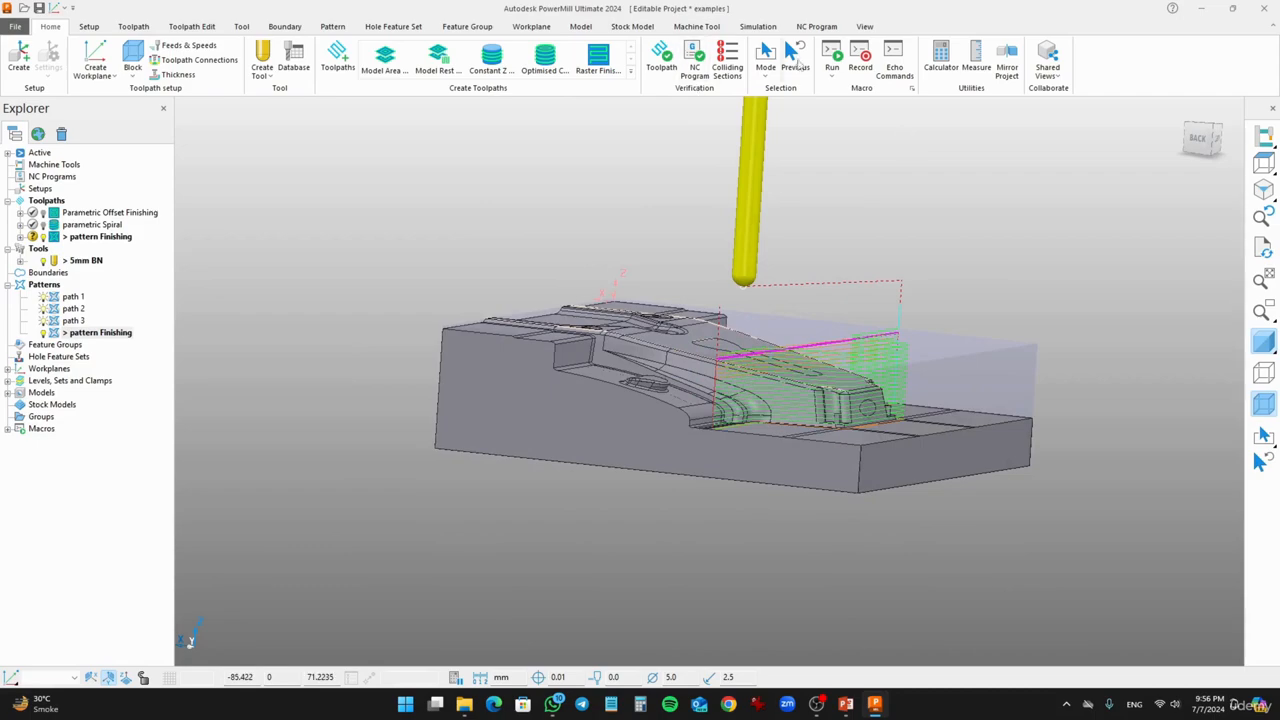
Simulate the pattern Finishing toolpath, watch how the tool links between its first passes, and pause the simulation
left_click(757, 27)
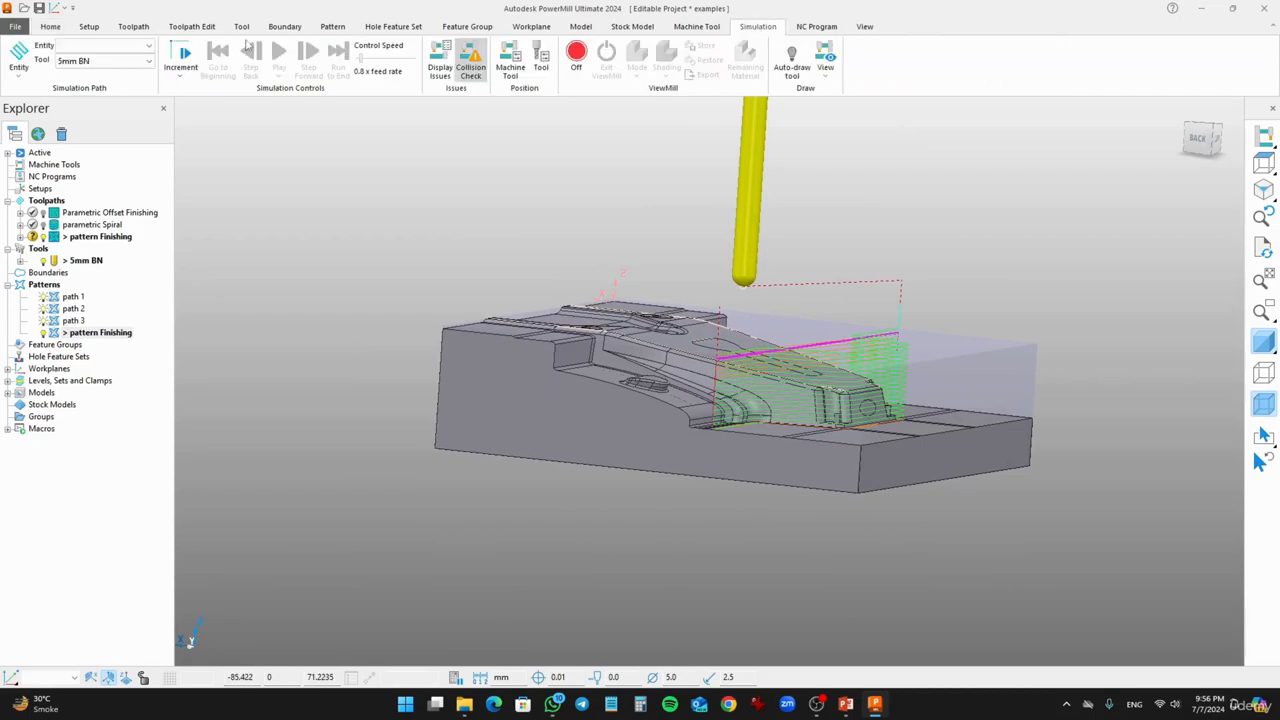
left_click(101, 46)
left_click(101, 120)
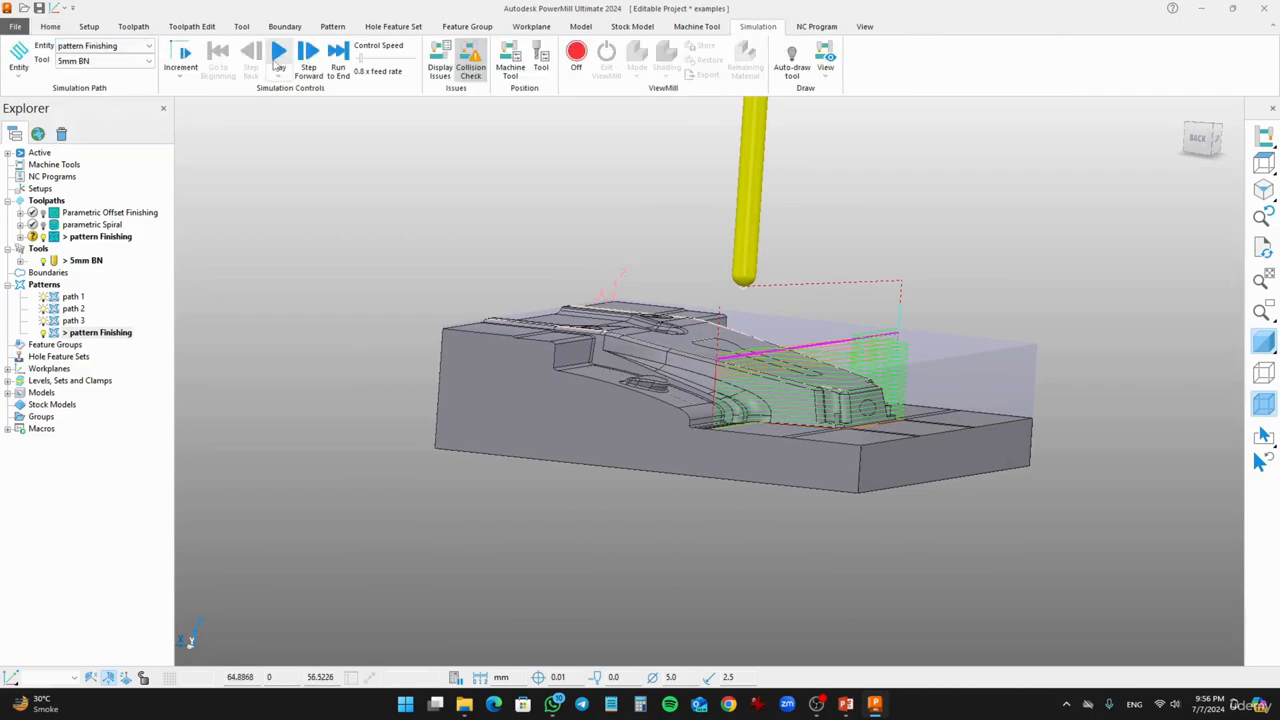
left_click(279, 55)
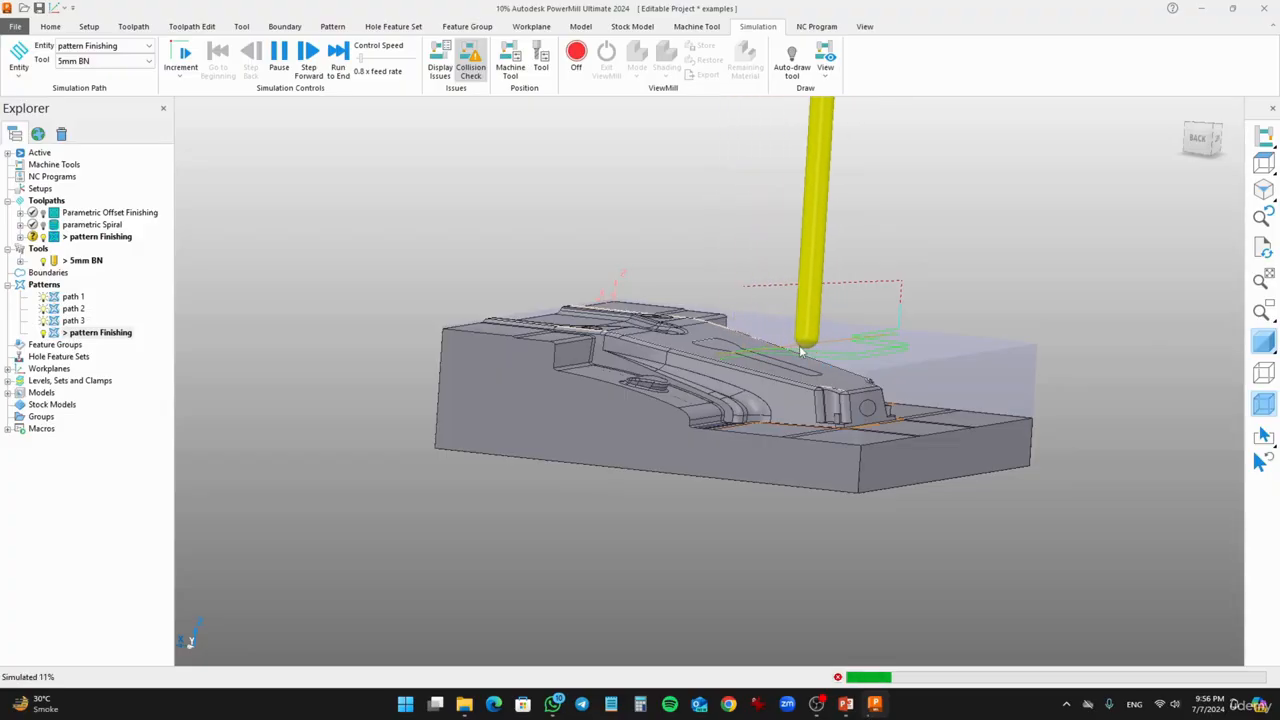
scroll(802, 344, "up", 3)
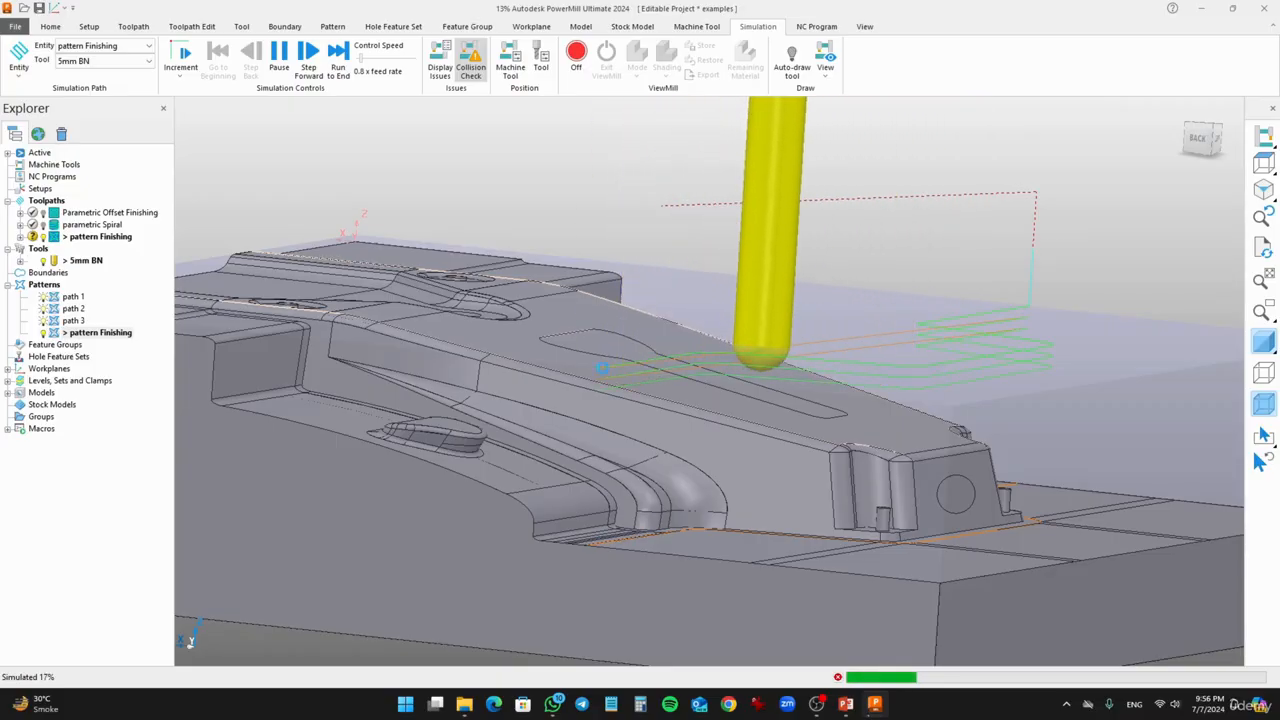
left_click(279, 55)
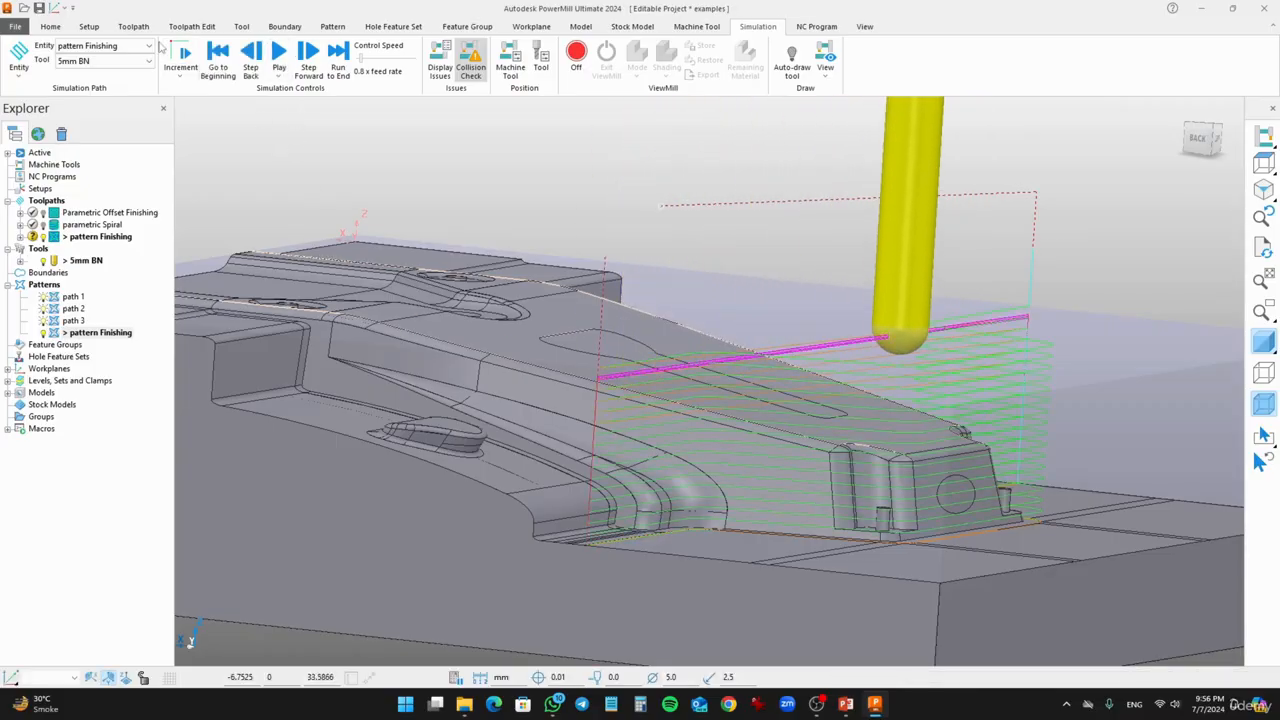
Reorder the toolpath segments so that their cutting directions alternate
left_click(191, 27)
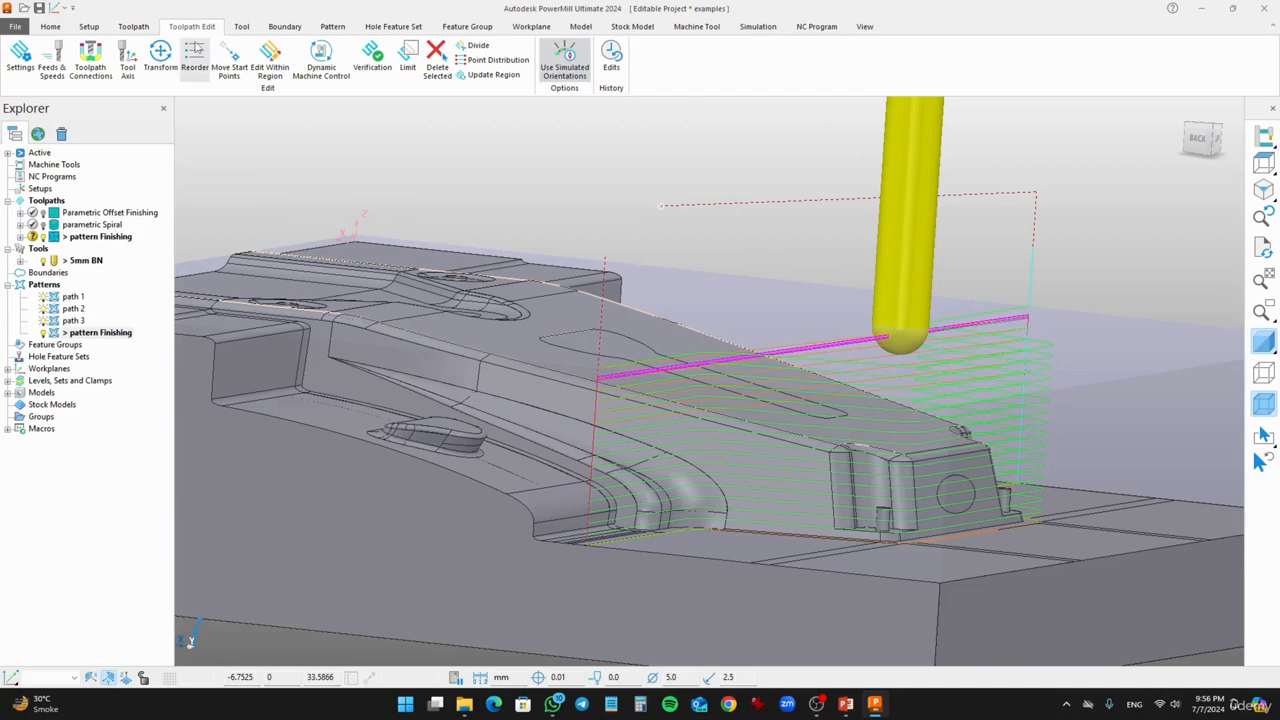
left_click(195, 55)
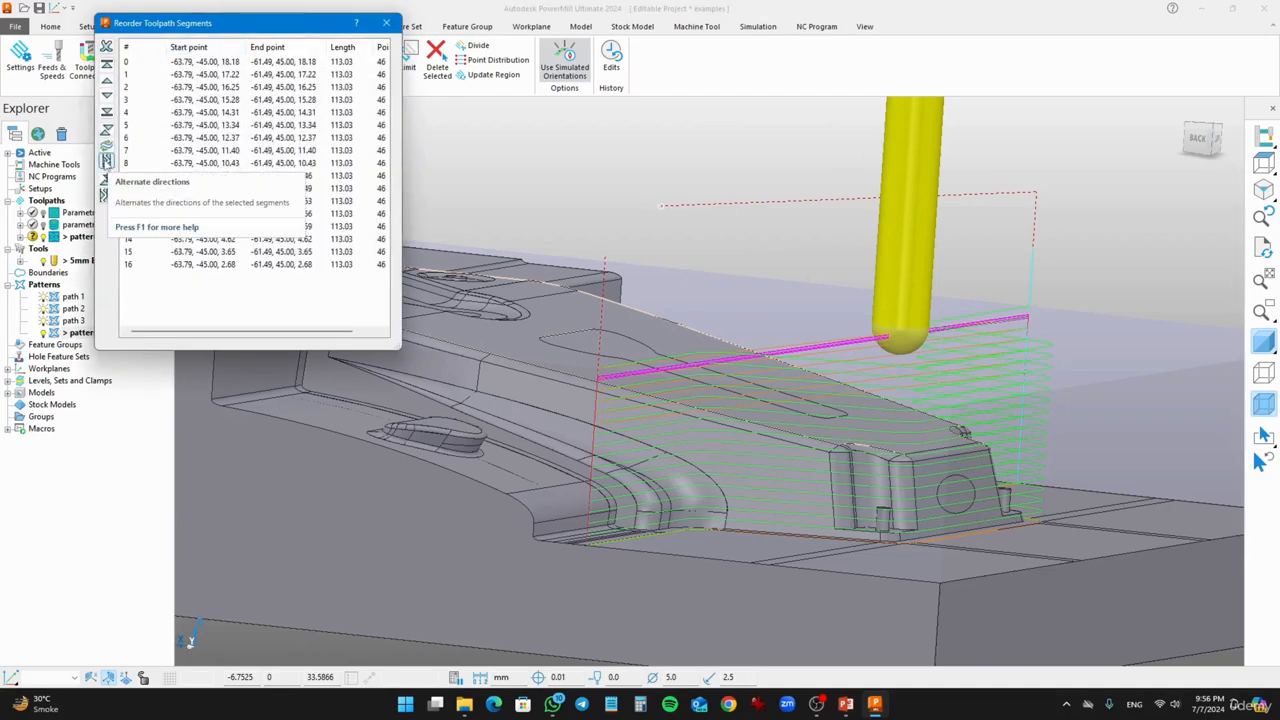
left_click(106, 160)
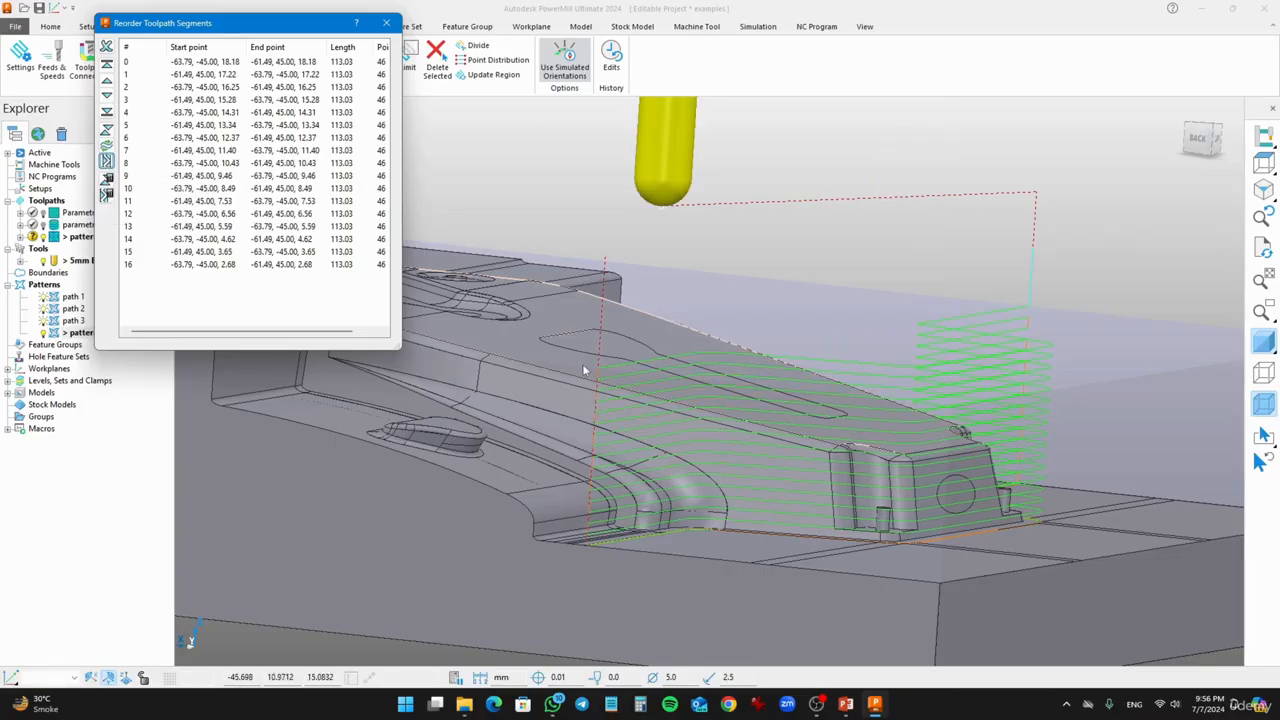
left_click(386, 22)
Load the reordered pattern Finishing toolpath as the simulation entity and play its simulation
left_click(758, 27)
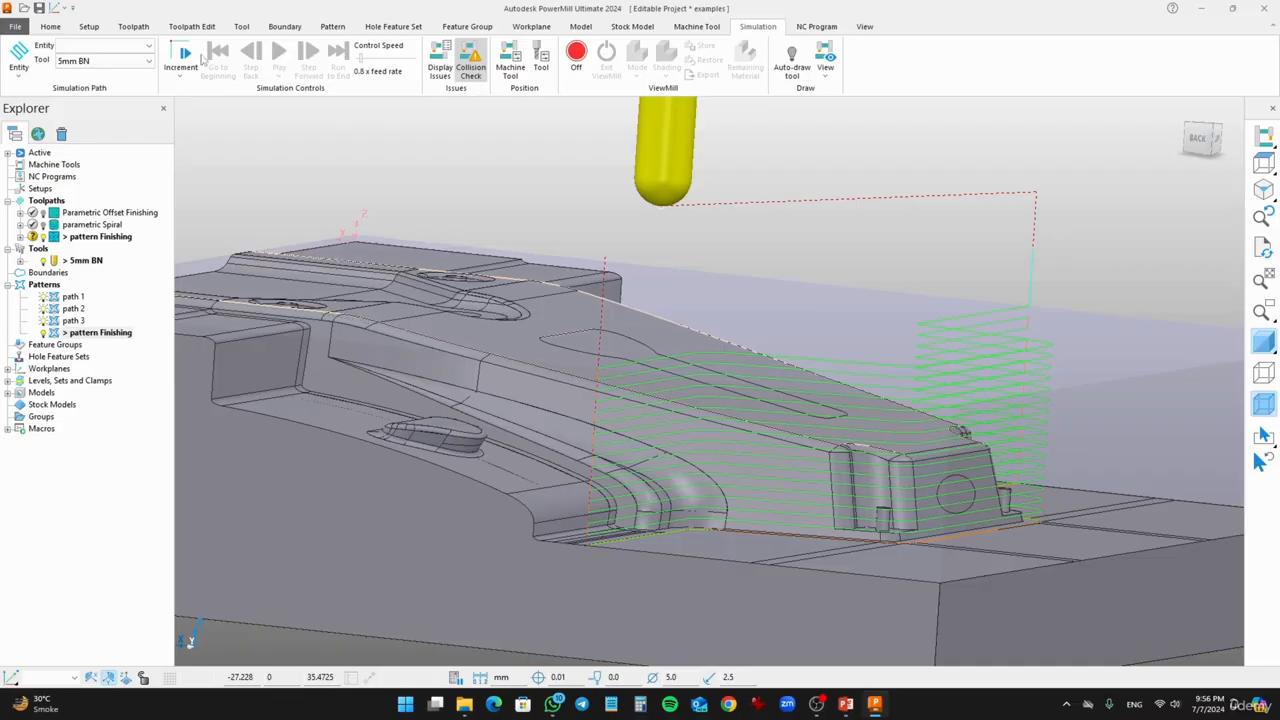
left_click(122, 61)
left_click(116, 42)
left_click(115, 47)
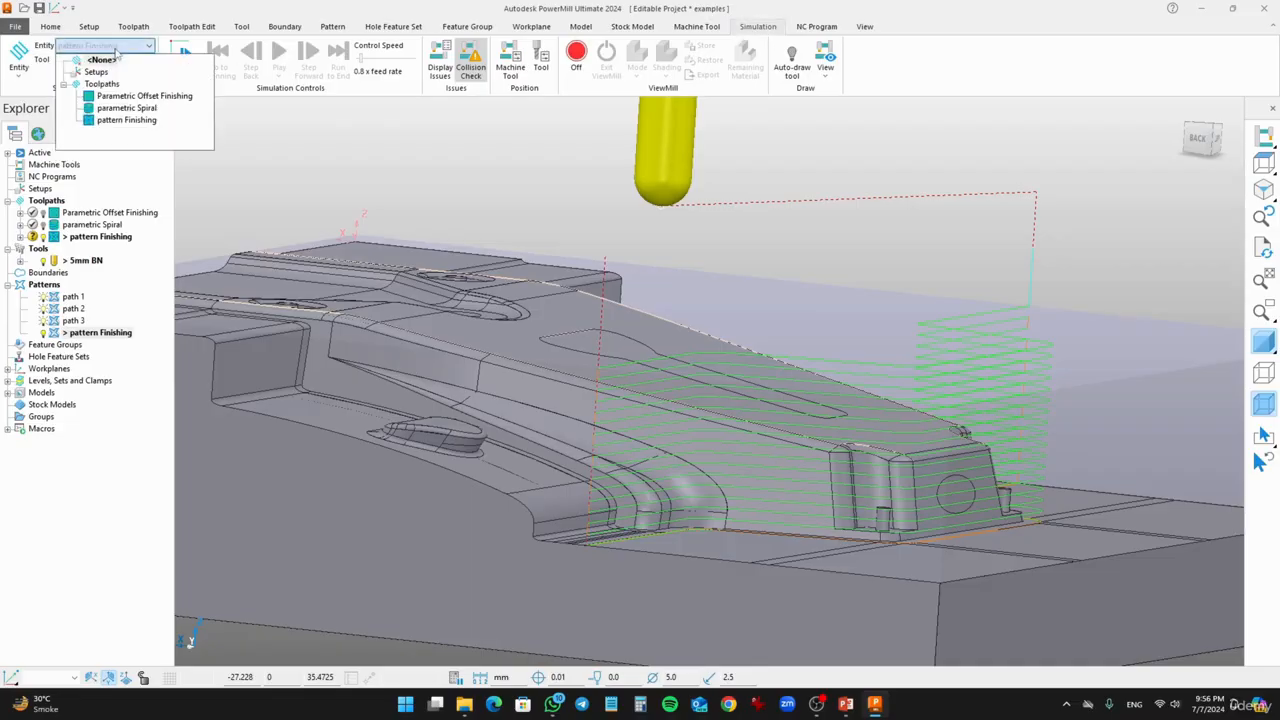
left_click(120, 120)
left_click(280, 55)
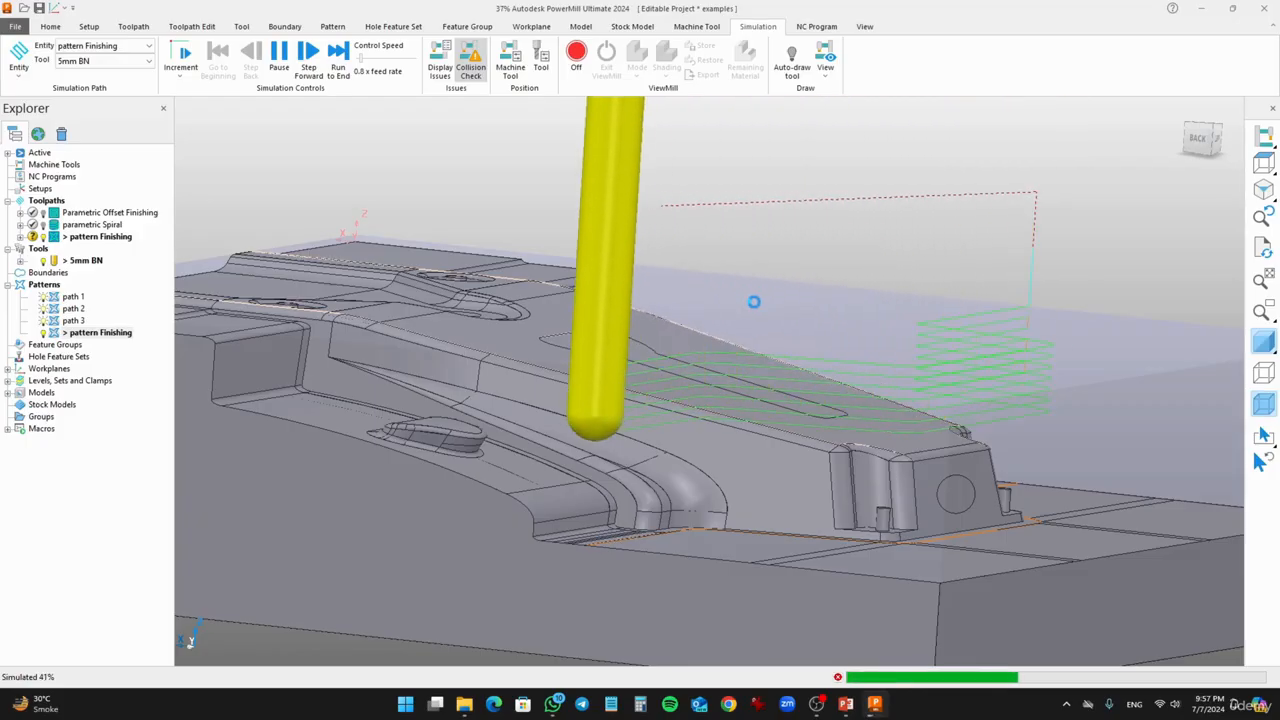
Follow the running simulation to its end along the die's walls, and examine the complete toolpath from the front side
middle_click_drag(799, 415, 811, 457)
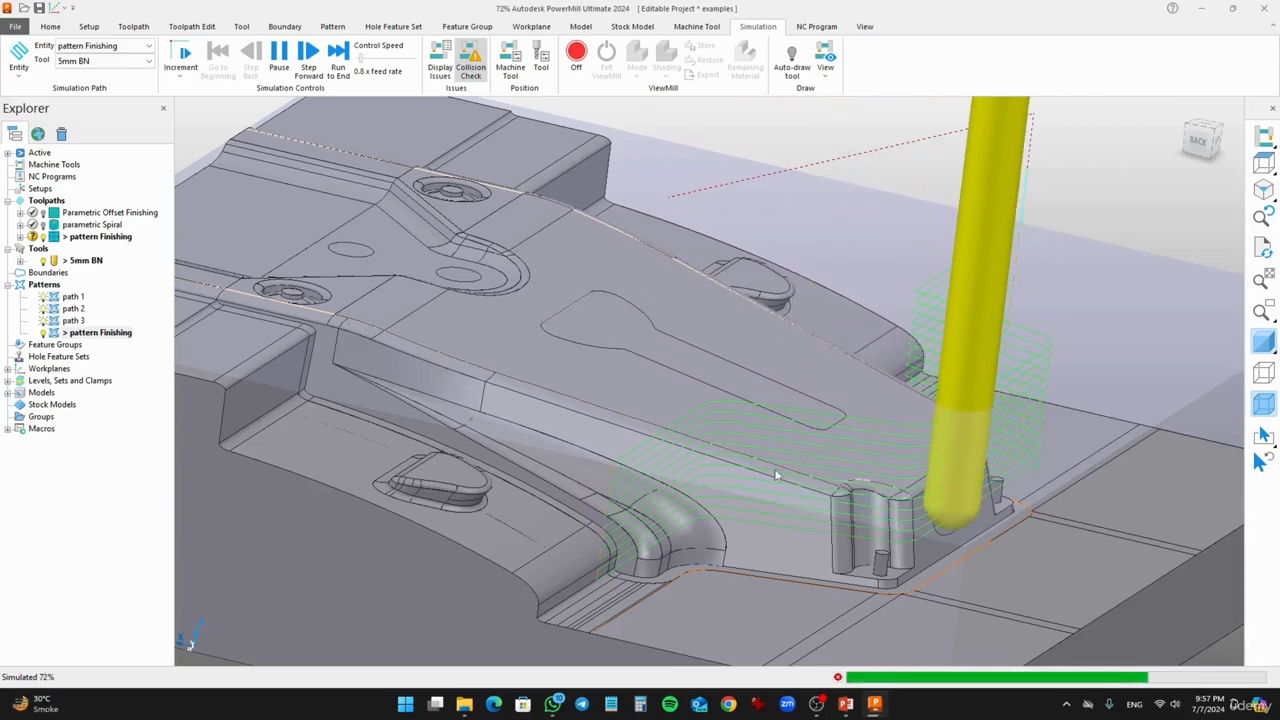
middle_click_drag(775, 478, 650, 492)
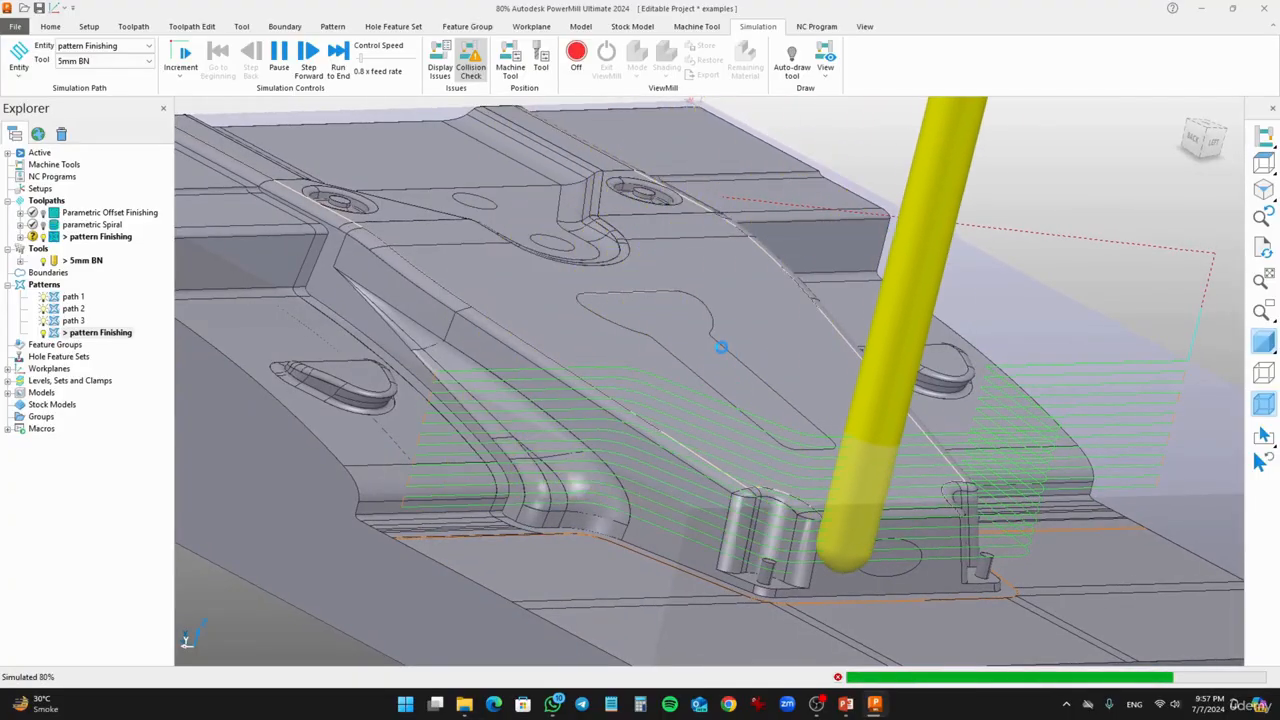
middle_click_drag(720, 349, 711, 523)
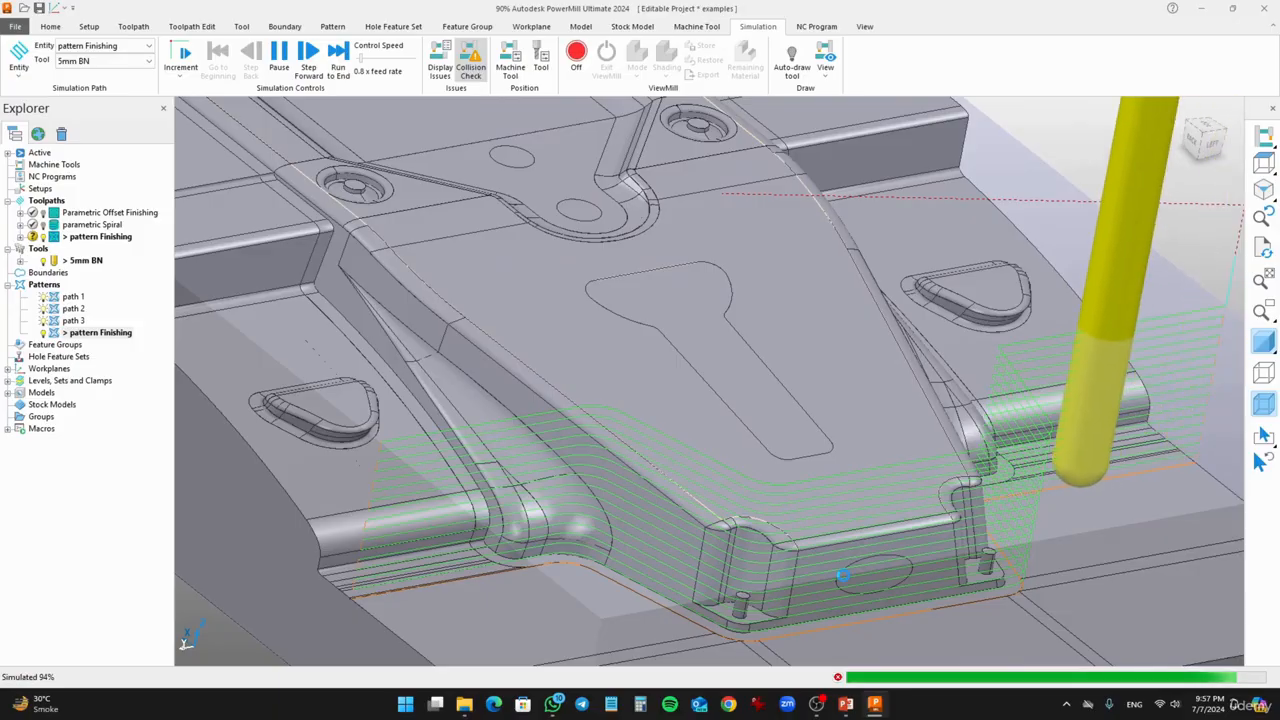
scroll(843, 575, "up", 2)
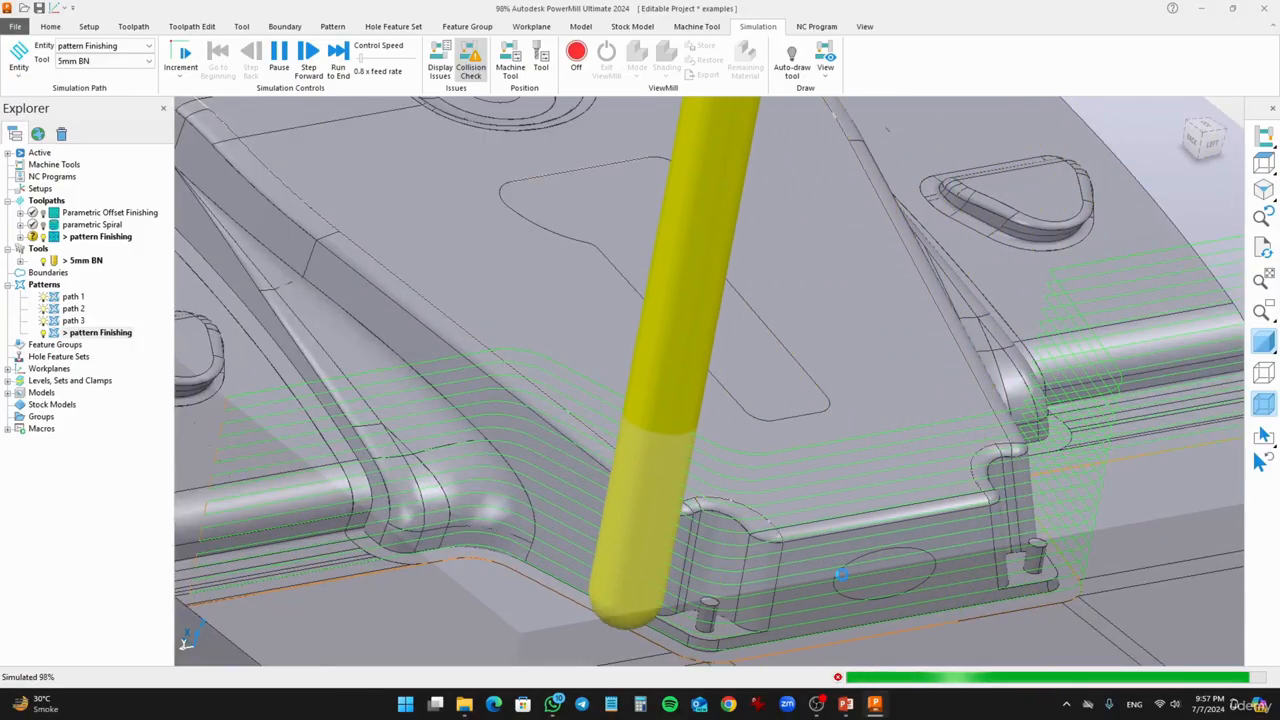
scroll(843, 575, "down", 6)
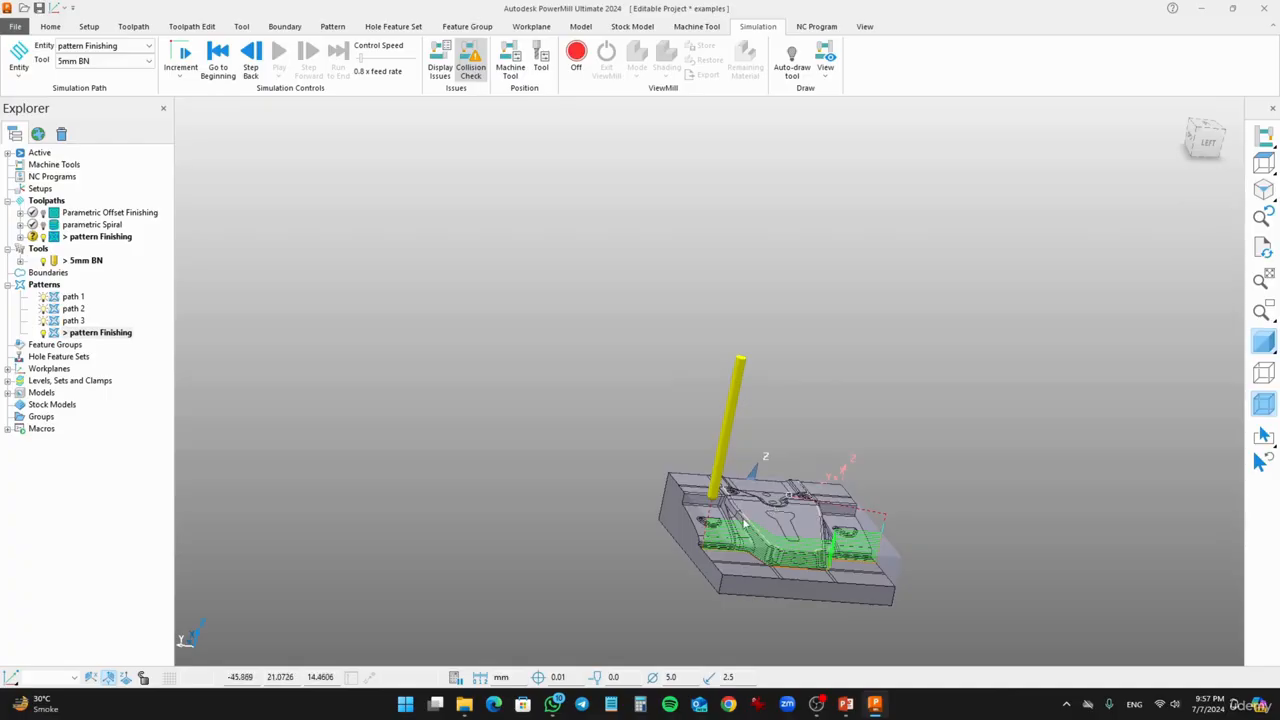
middle_click_drag(851, 485, 505, 403)
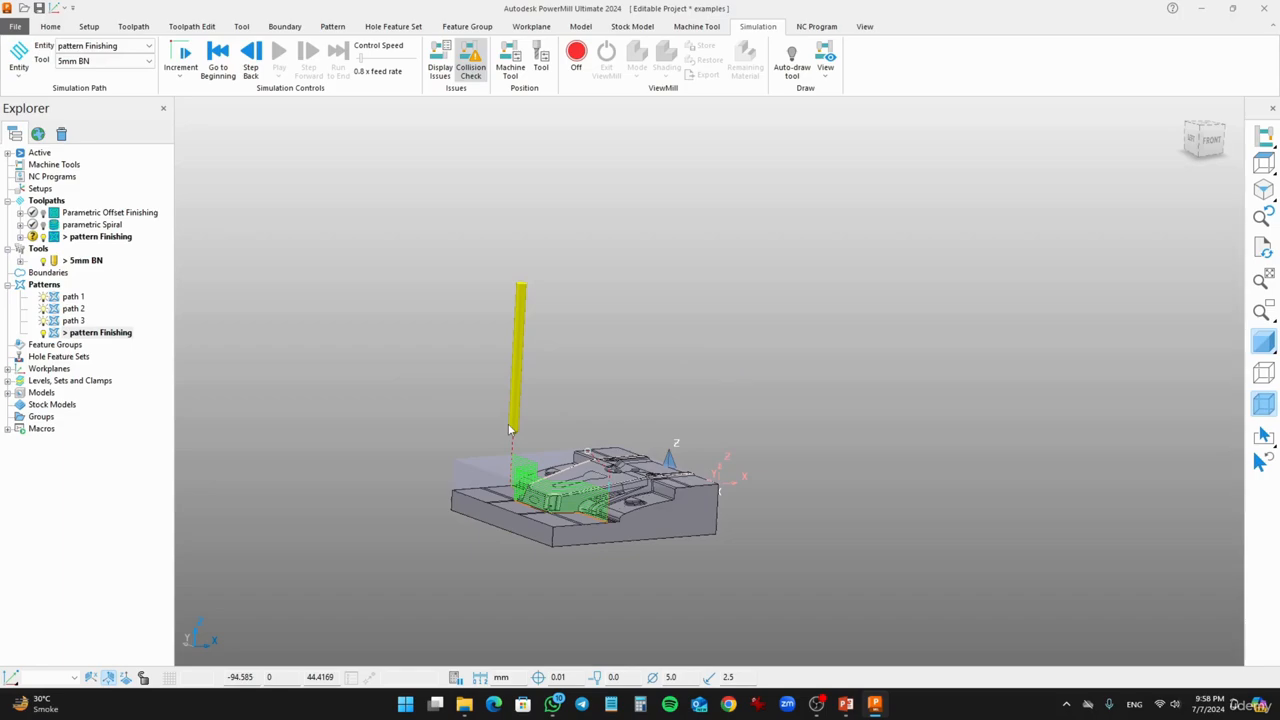
scroll(534, 389, "up", 10)
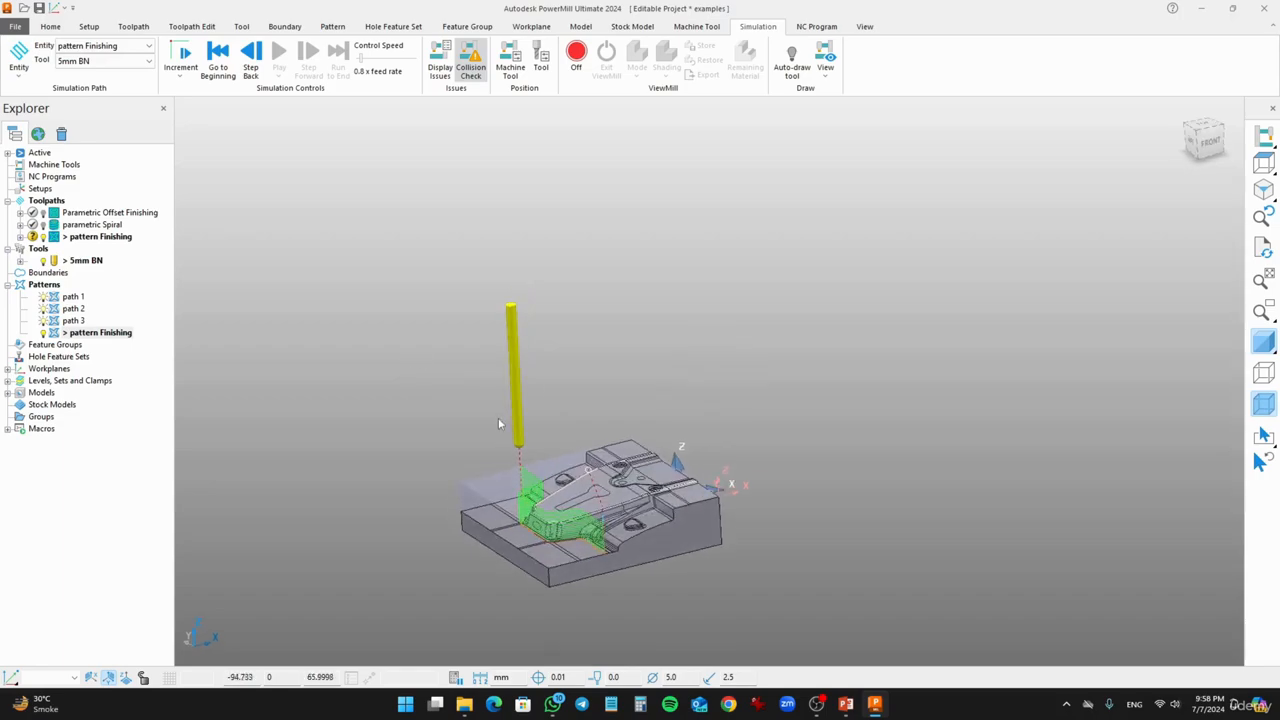